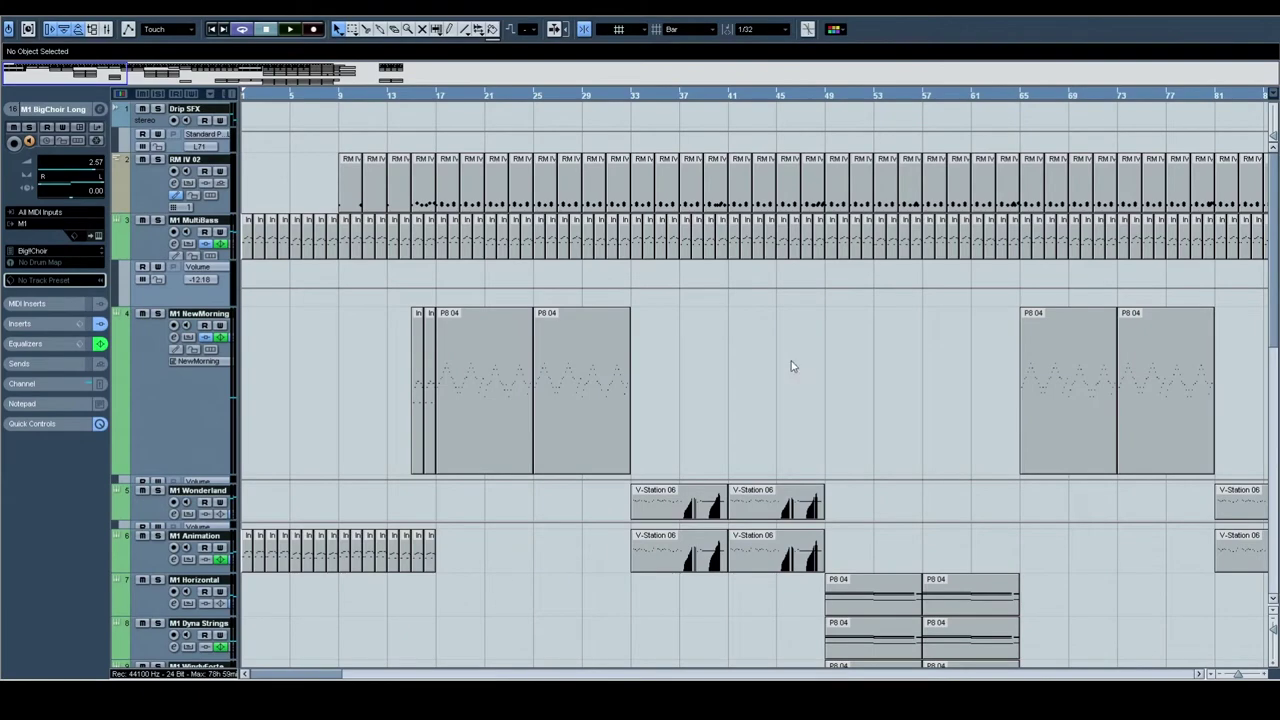
Step: Look over the whole arrangement from the first bar to past bar 209 and down to the FX channels
left_click_drag(1172, 409, 822, 370)
left_click_drag(1130, 336, 206, 350)
left_click_drag(1151, 366, 768, 374)
left_click_drag(563, 376, 1218, 287)
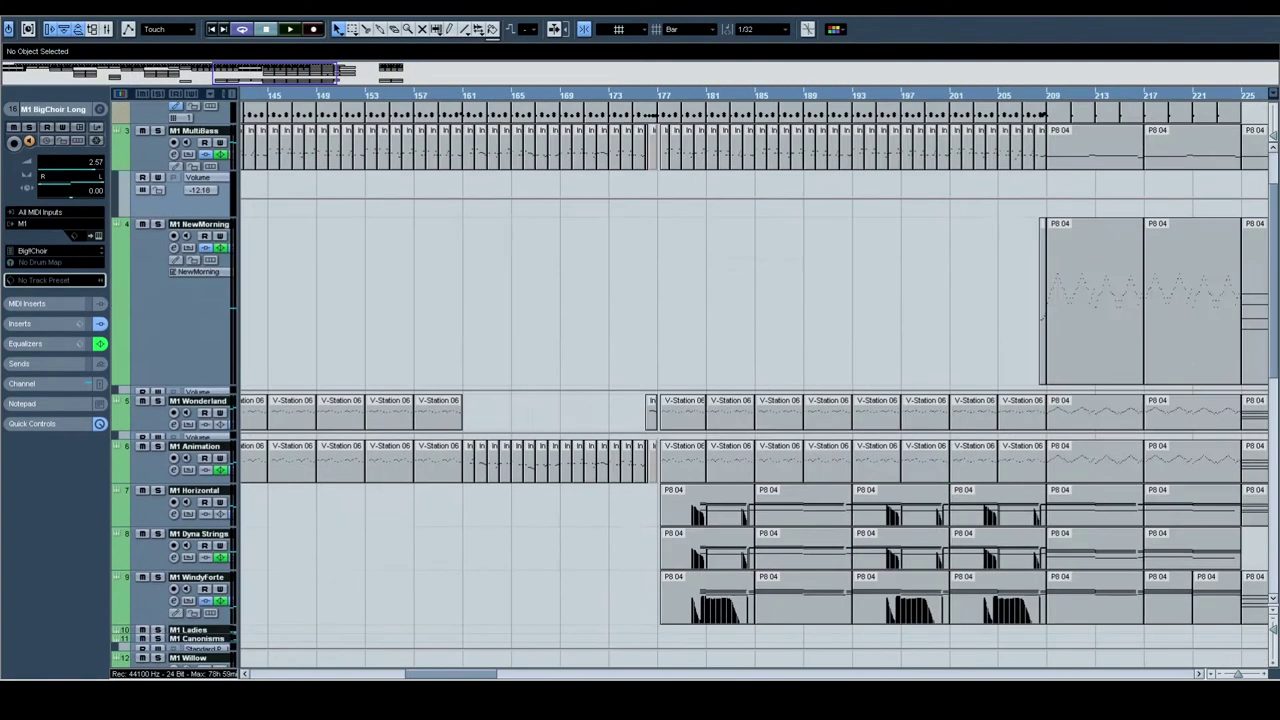
scroll(716, 326, "left", 20)
scroll(811, 140, "down", 6)
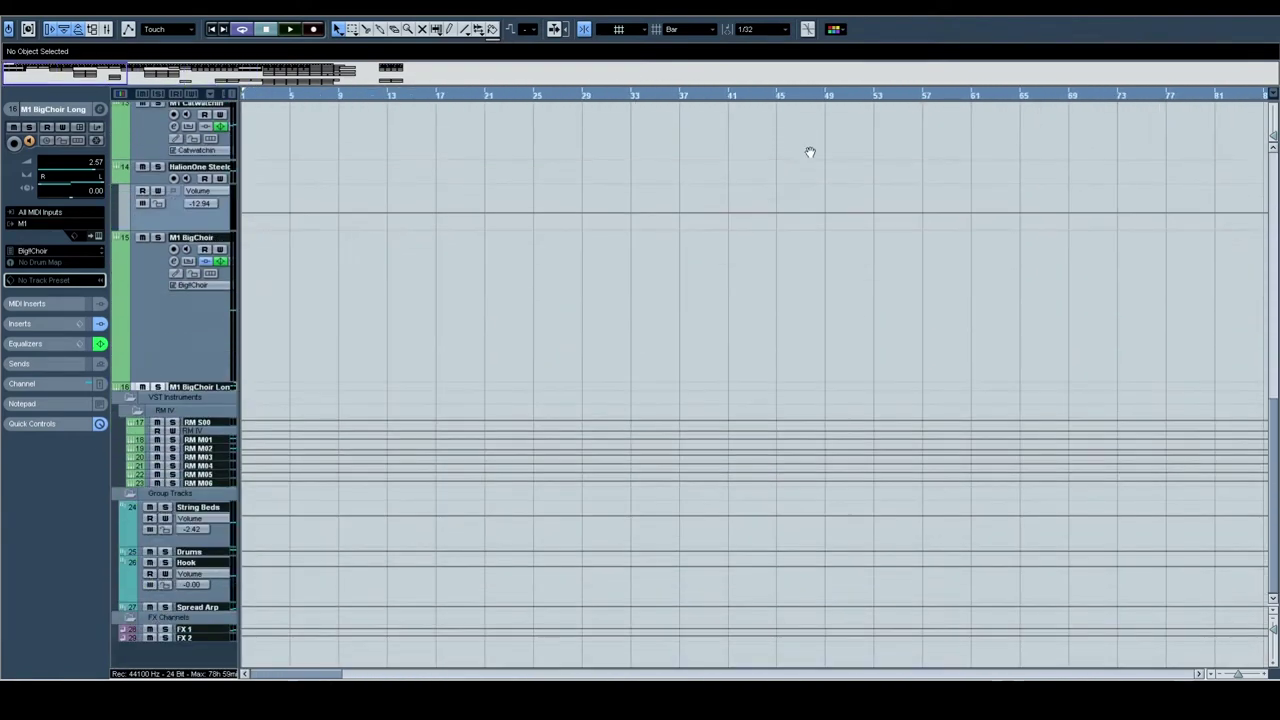
Step: Inspect the channel settings of the FX 1 and FX 2 effect channels
left_click(209, 627)
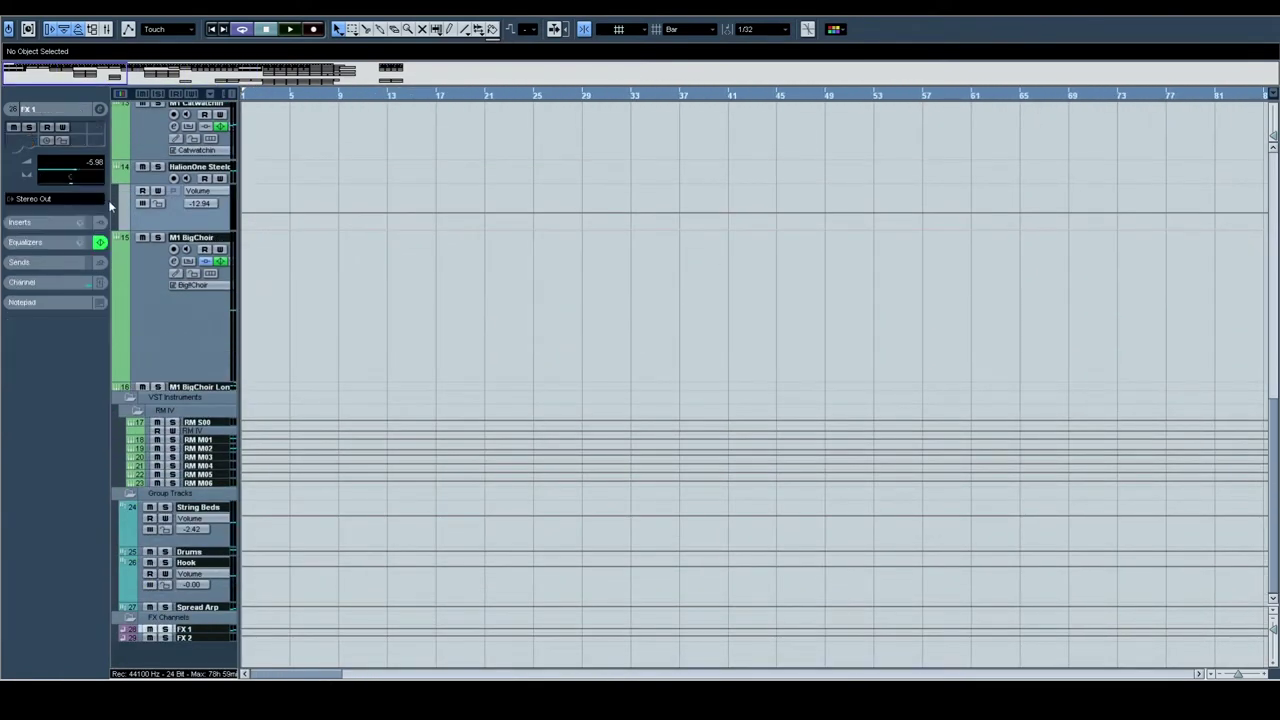
left_click(101, 108)
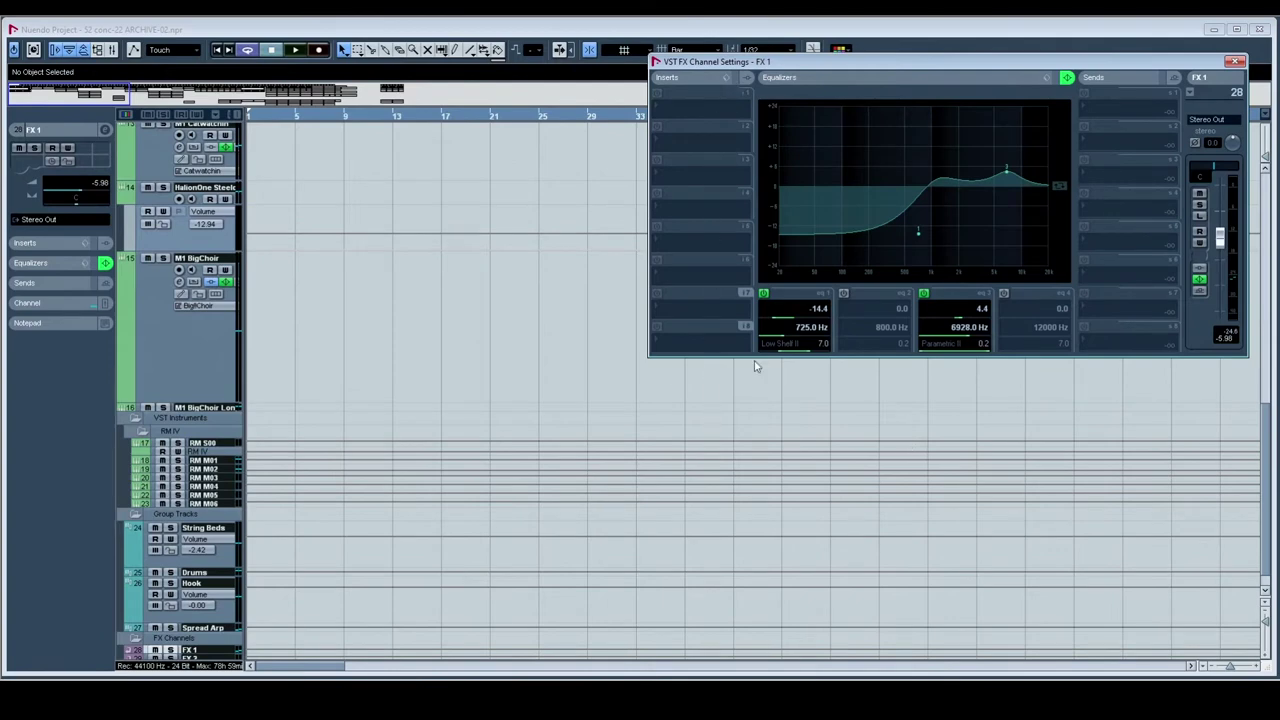
left_click(209, 661)
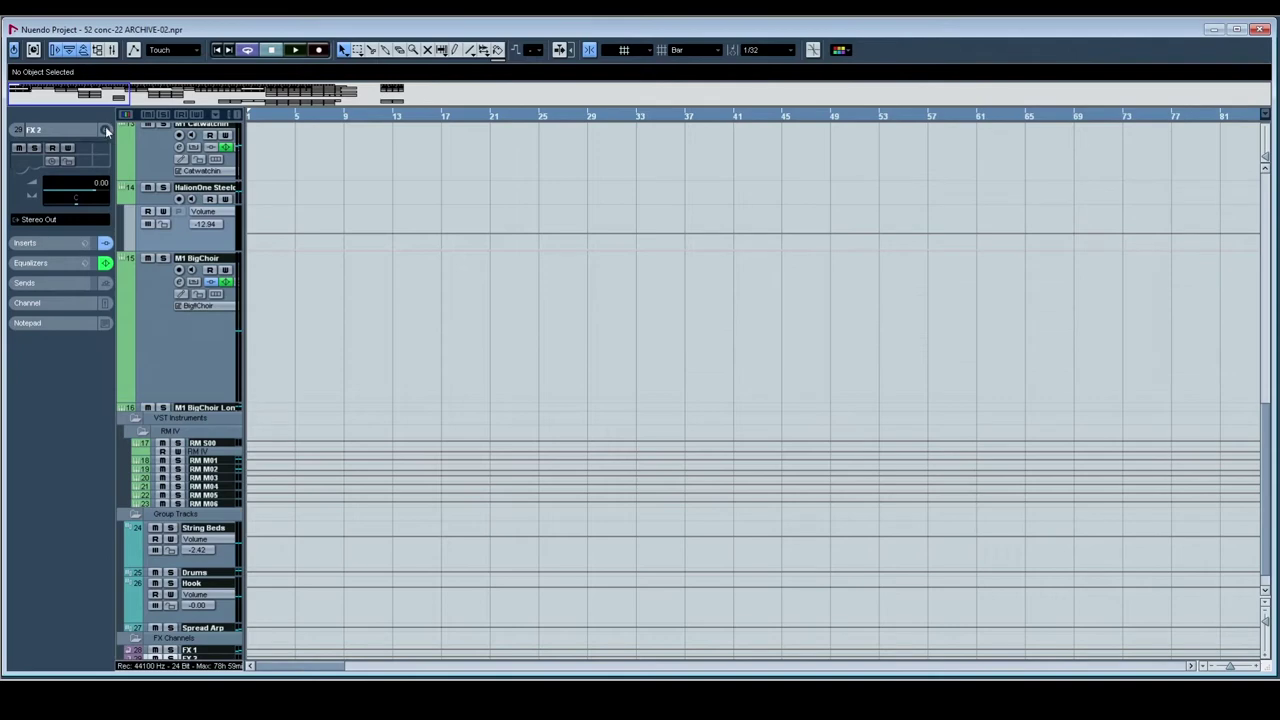
left_click(106, 128)
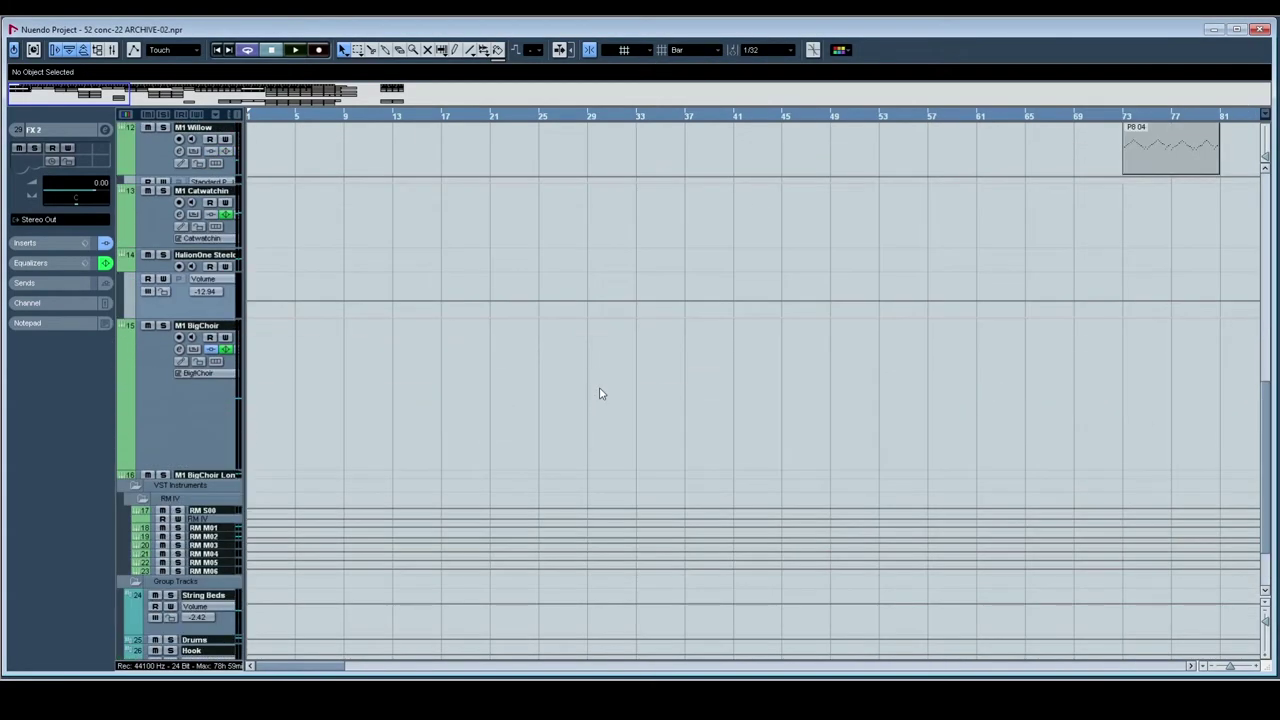
scroll(599, 388, "down", 1)
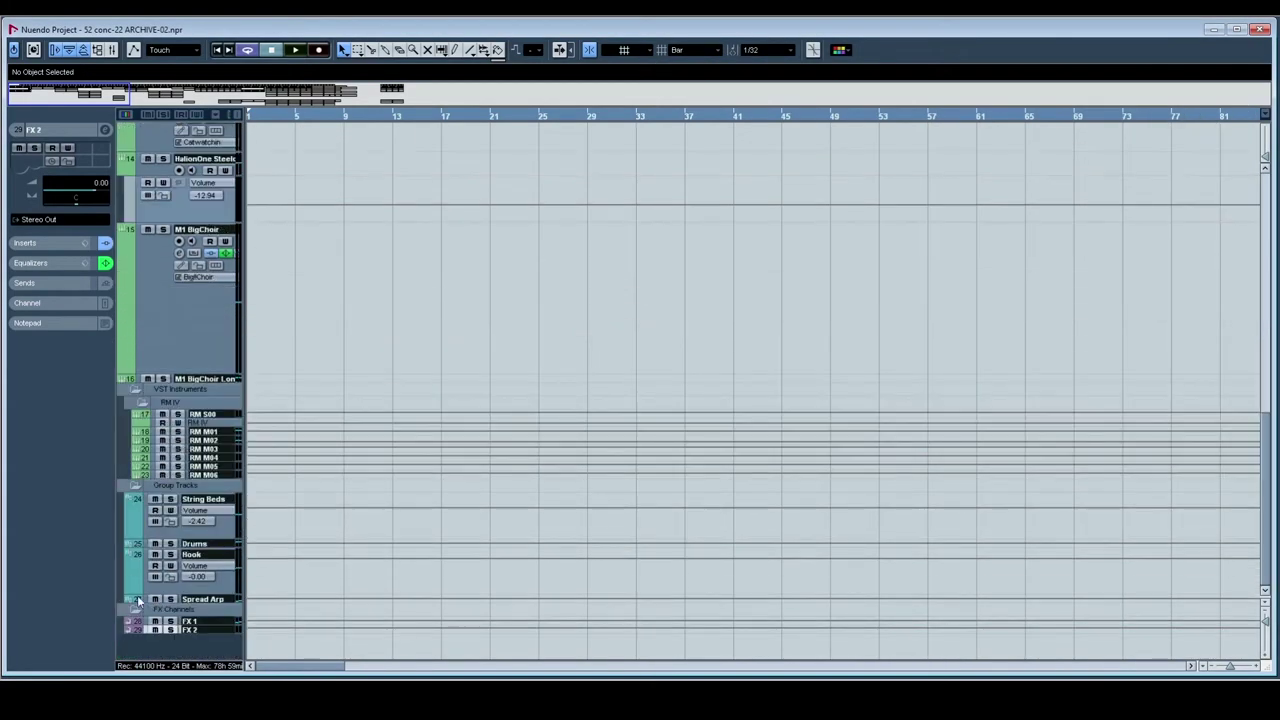
left_click(192, 622)
left_click(103, 130)
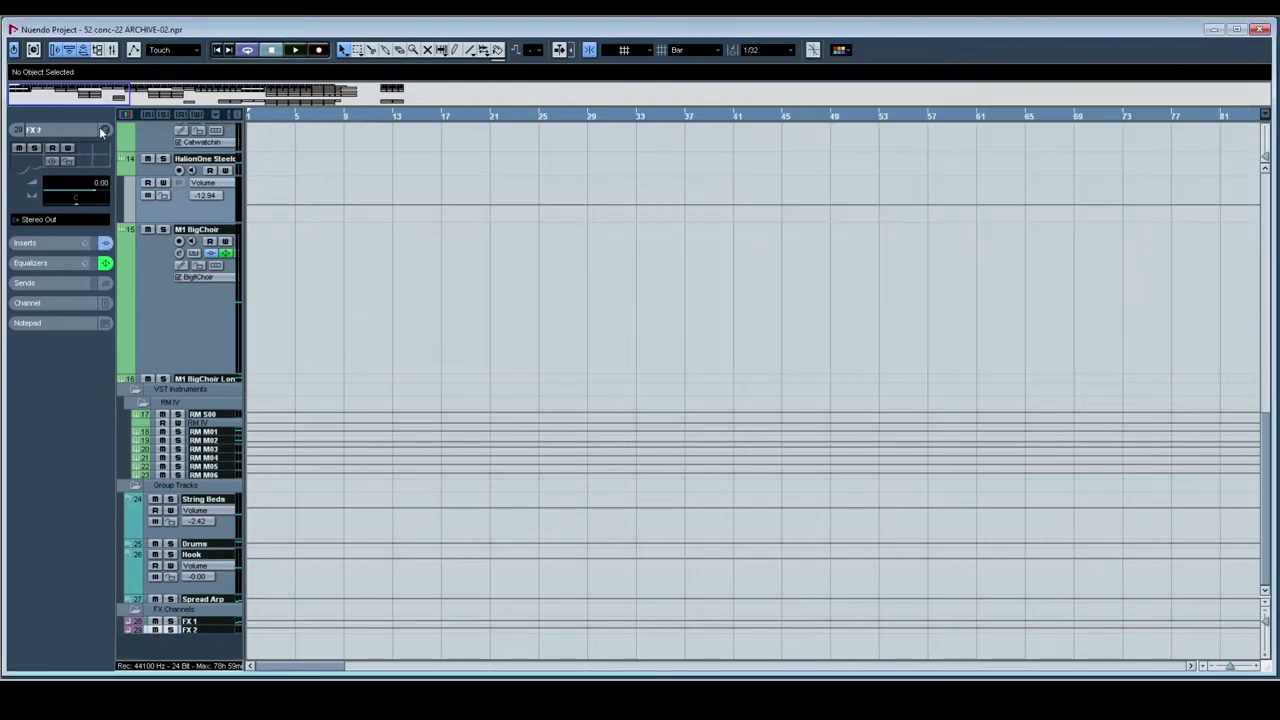
left_click(103, 130)
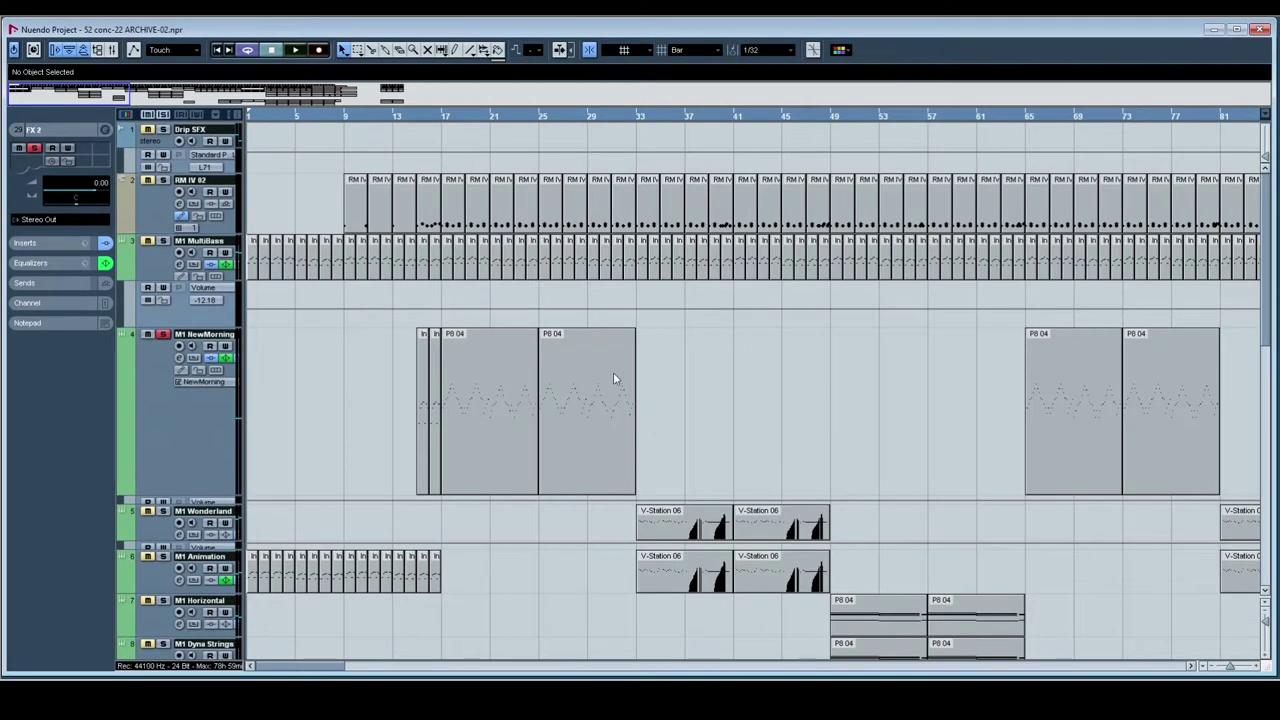
Step: Inspect the inserts, equalizer and sends in the channel settings of the M1 NewMorning track
left_click(194, 425)
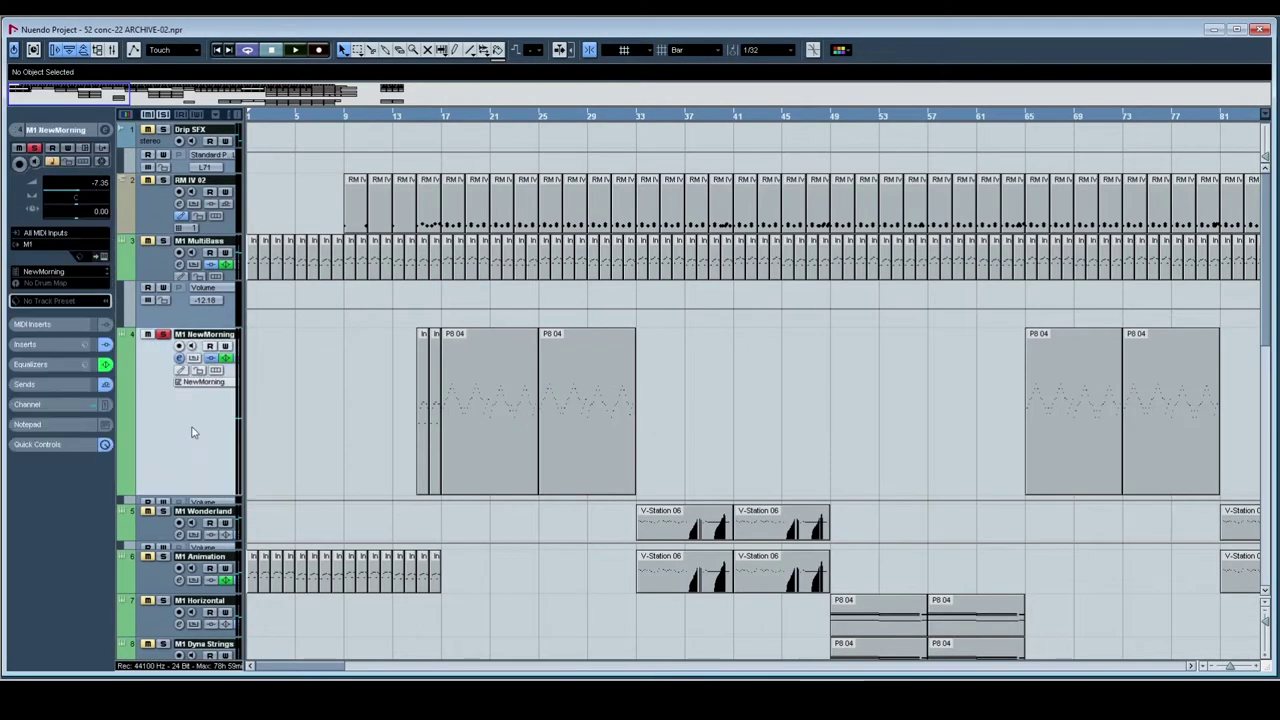
left_click(106, 129)
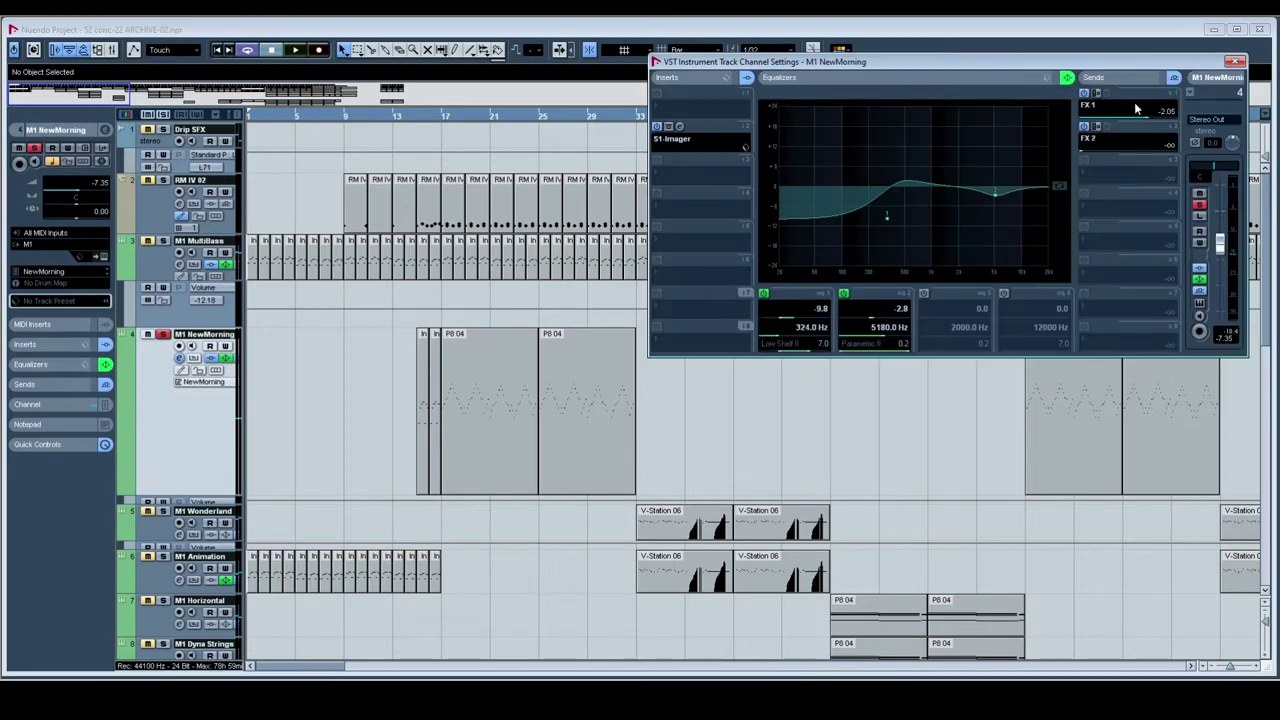
left_click(1236, 63)
Step: Look over the later sections and the lower tracks of the arrangement, and return to its beginning
left_click_drag(766, 289, 252, 339)
left_click_drag(1060, 406, 628, 366)
left_click_drag(979, 386, 651, 386)
left_click_drag(1176, 561, 1033, 355)
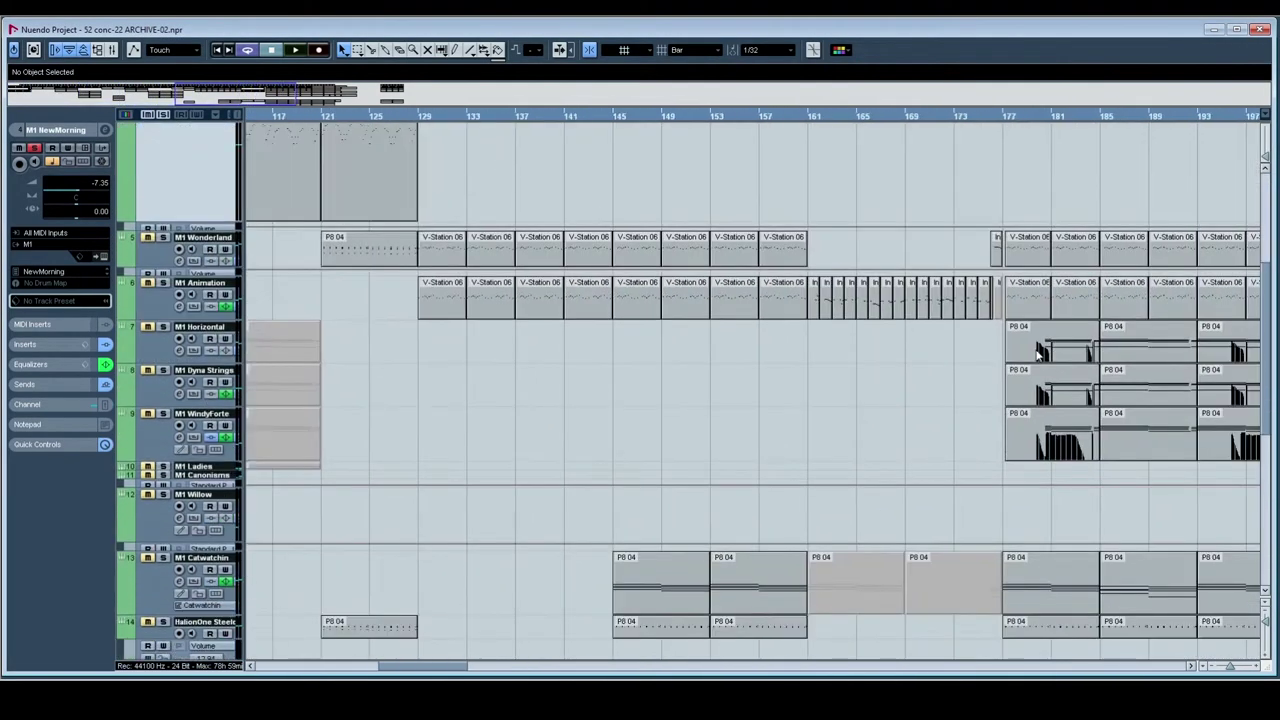
scroll(1035, 352, "down", 8)
scroll(1035, 352, "left", 20)
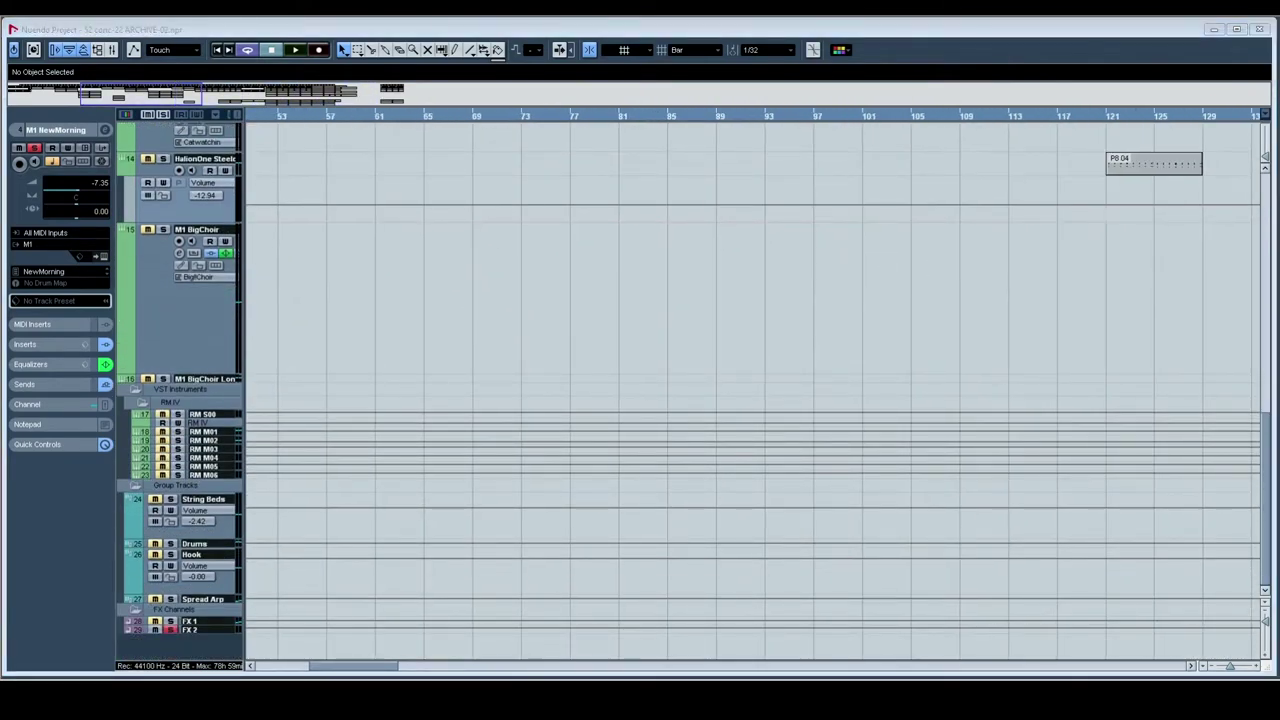
scroll(957, 297, "left", 16)
scroll(957, 297, "up", 3)
scroll(904, 328, "up", 8)
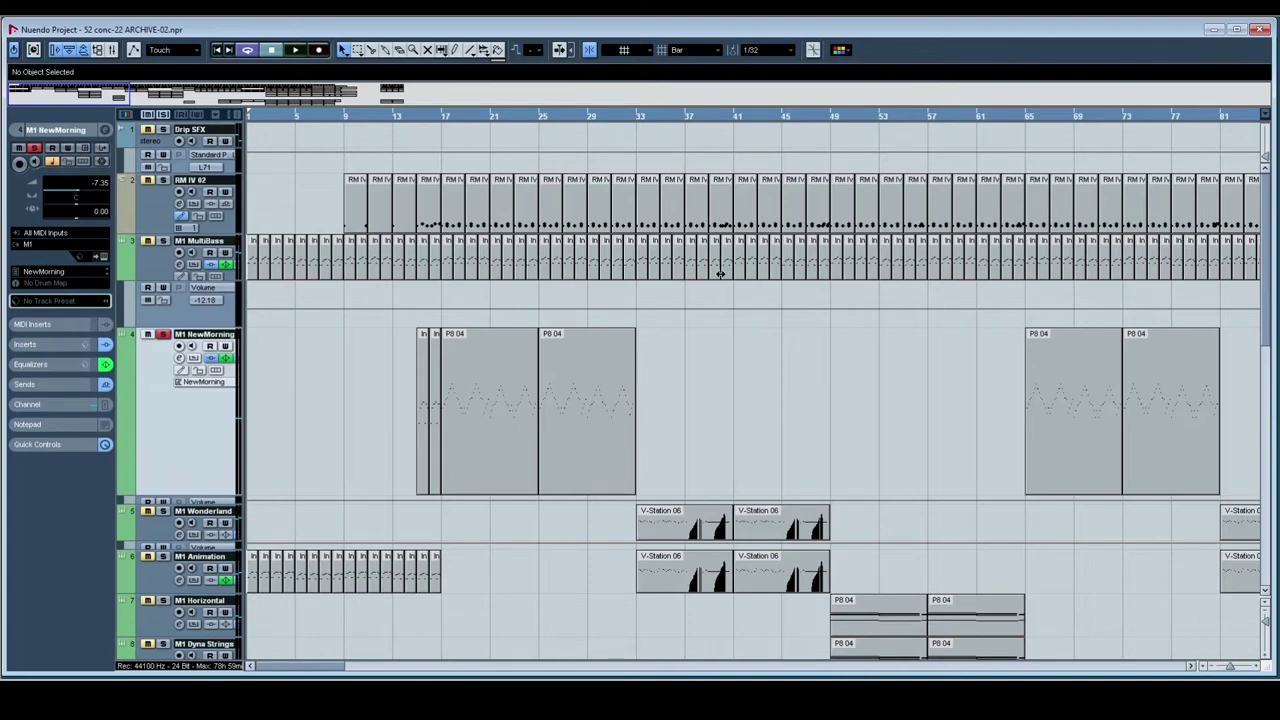
Step: Turn off solo on all tracks and examine the drum notes of the RM IV 02 part at bar 17
left_click(163, 115)
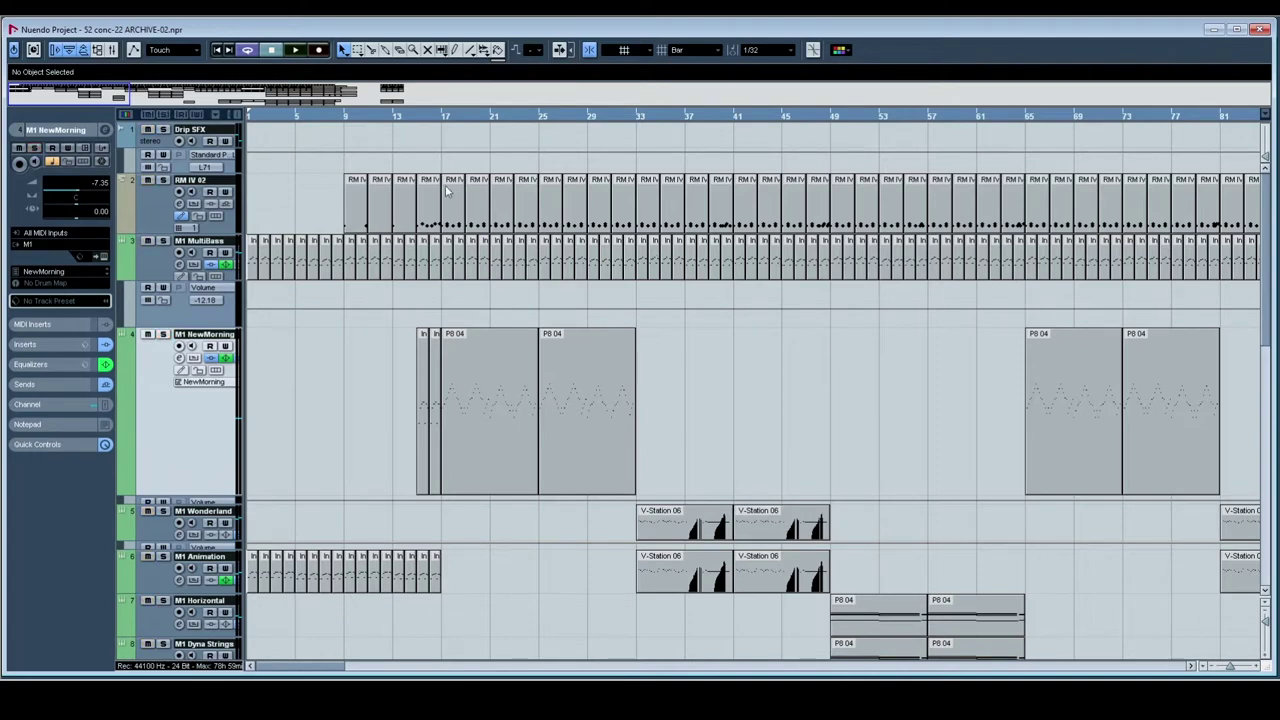
double_click(450, 192)
double_click(211, 134)
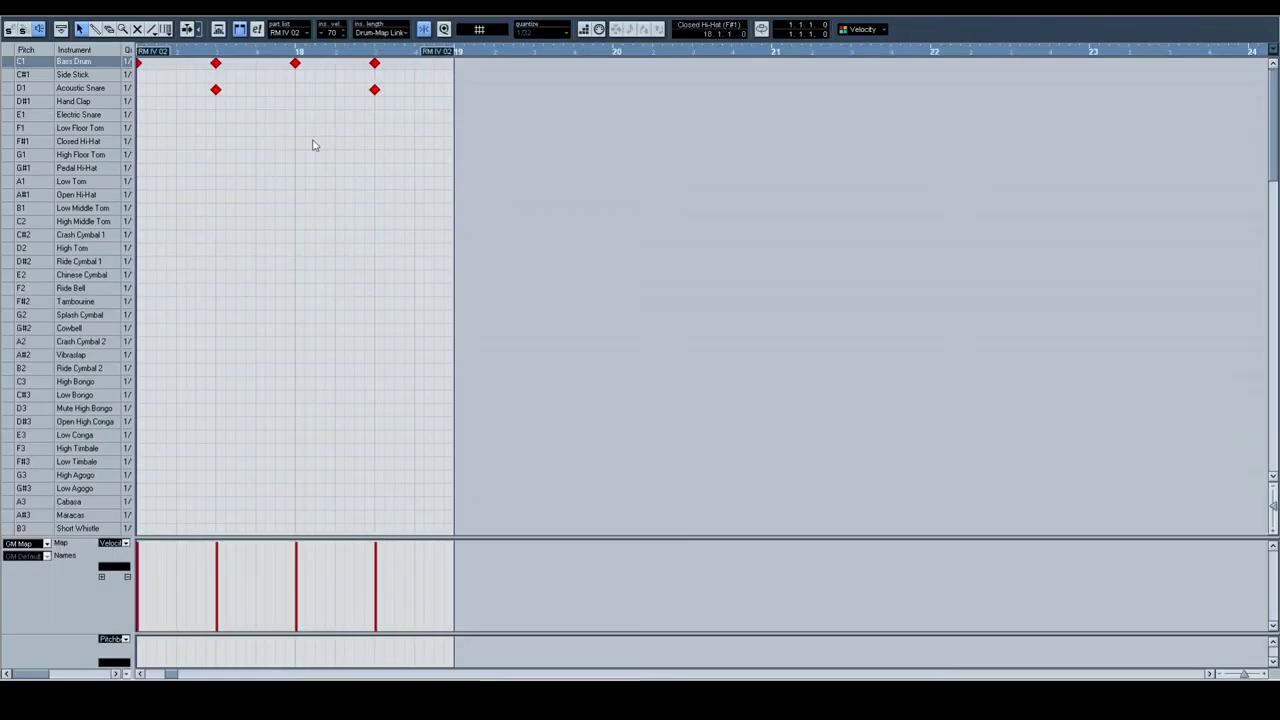
left_click_drag(383, 150, 603, 249)
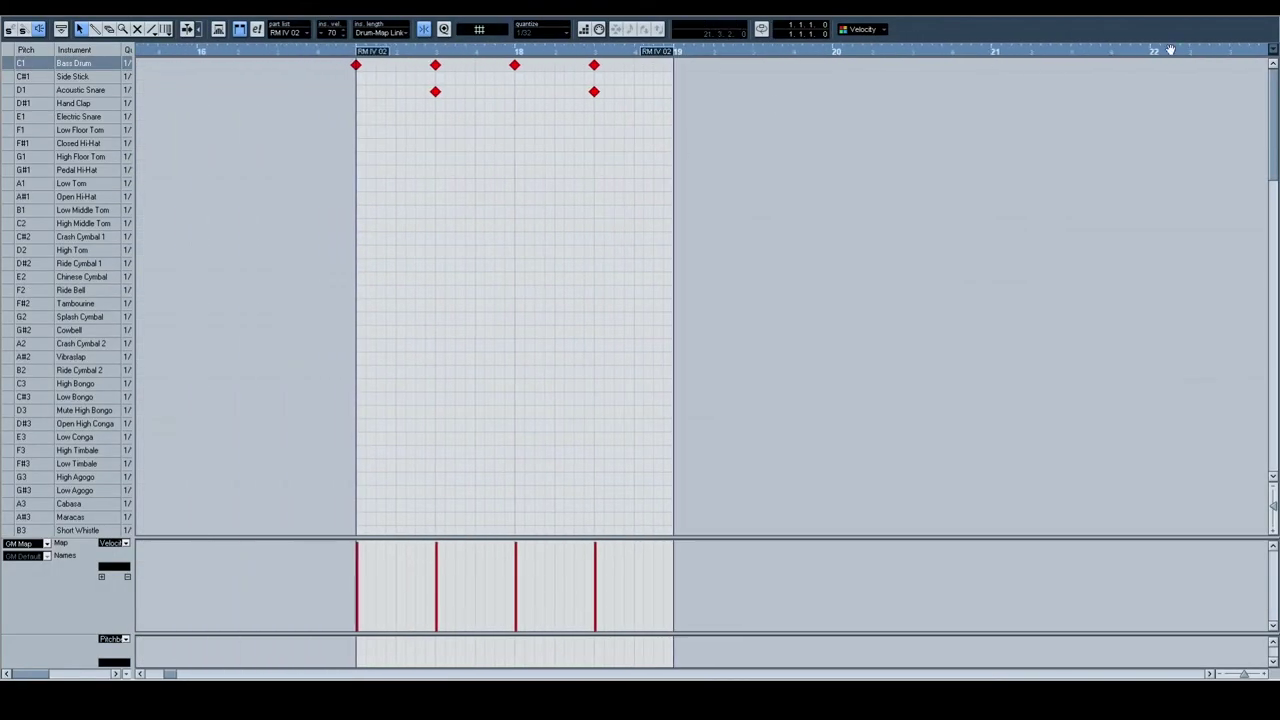
key("Return")
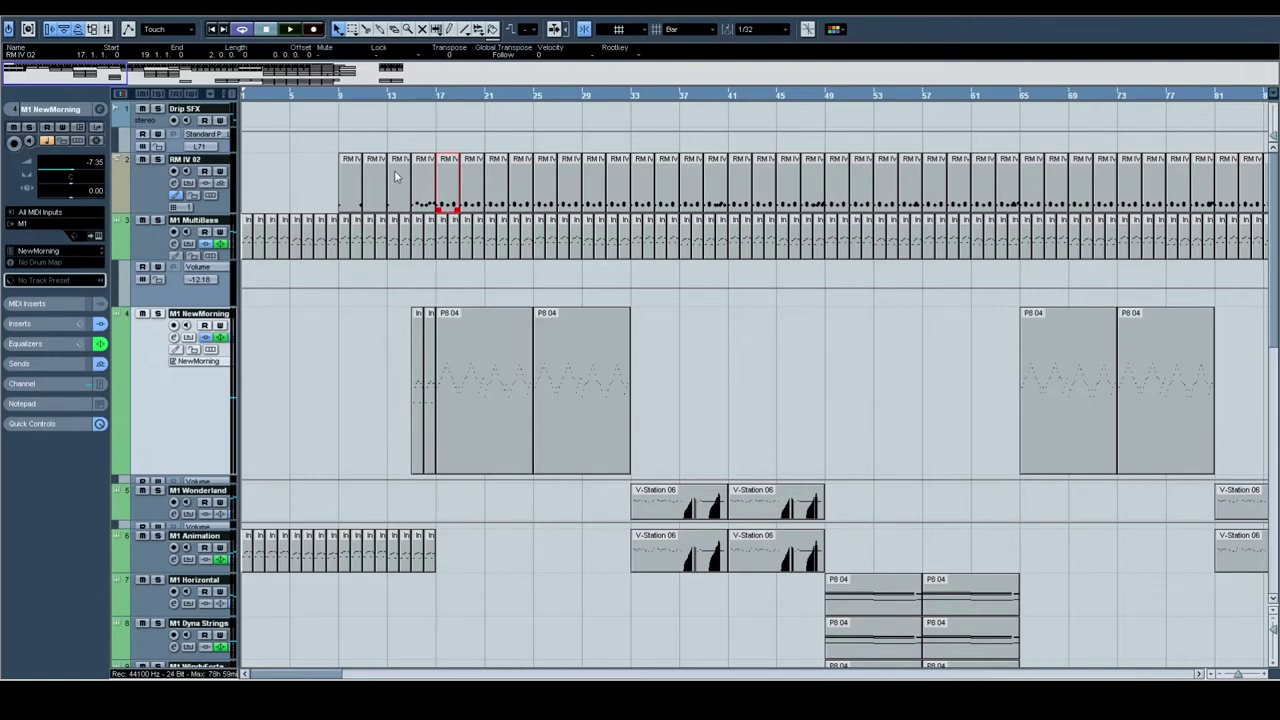
Step: Play the opening with the cycle range set to bars 1 to 9, and select the M1 MultiBass parts in that range
key("space")
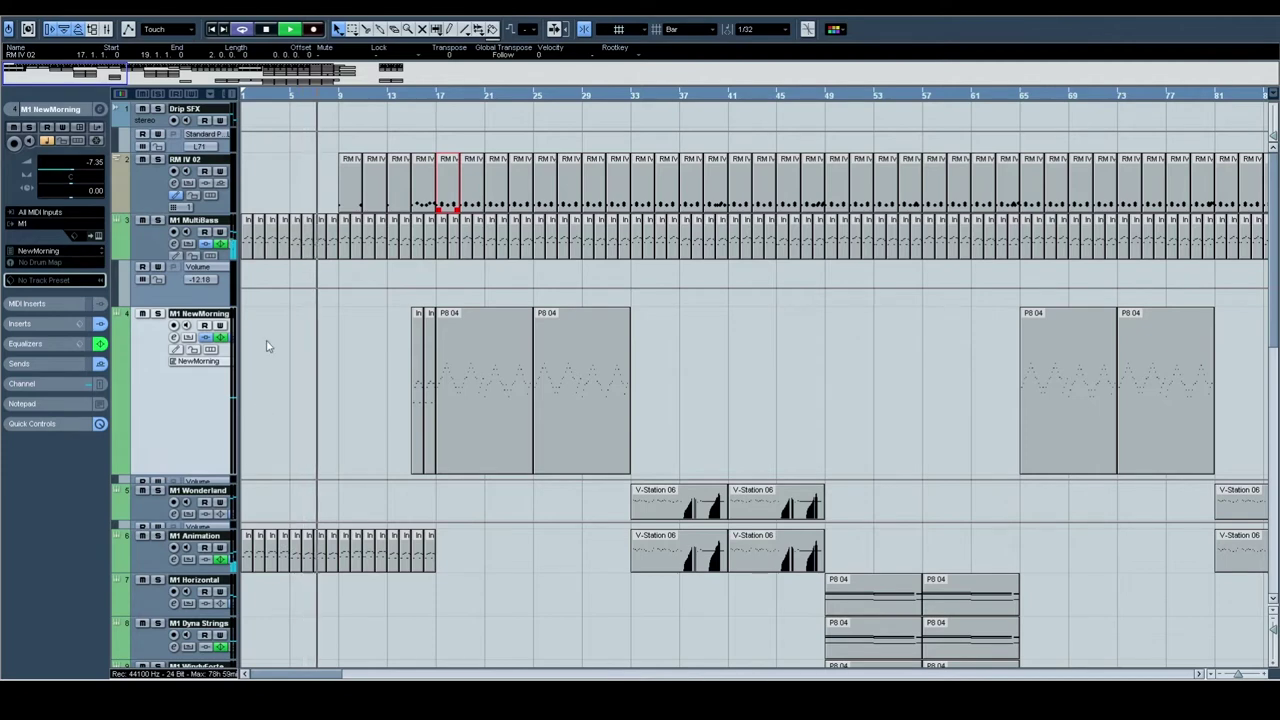
left_click(330, 305)
left_click_drag(330, 305, 252, 256)
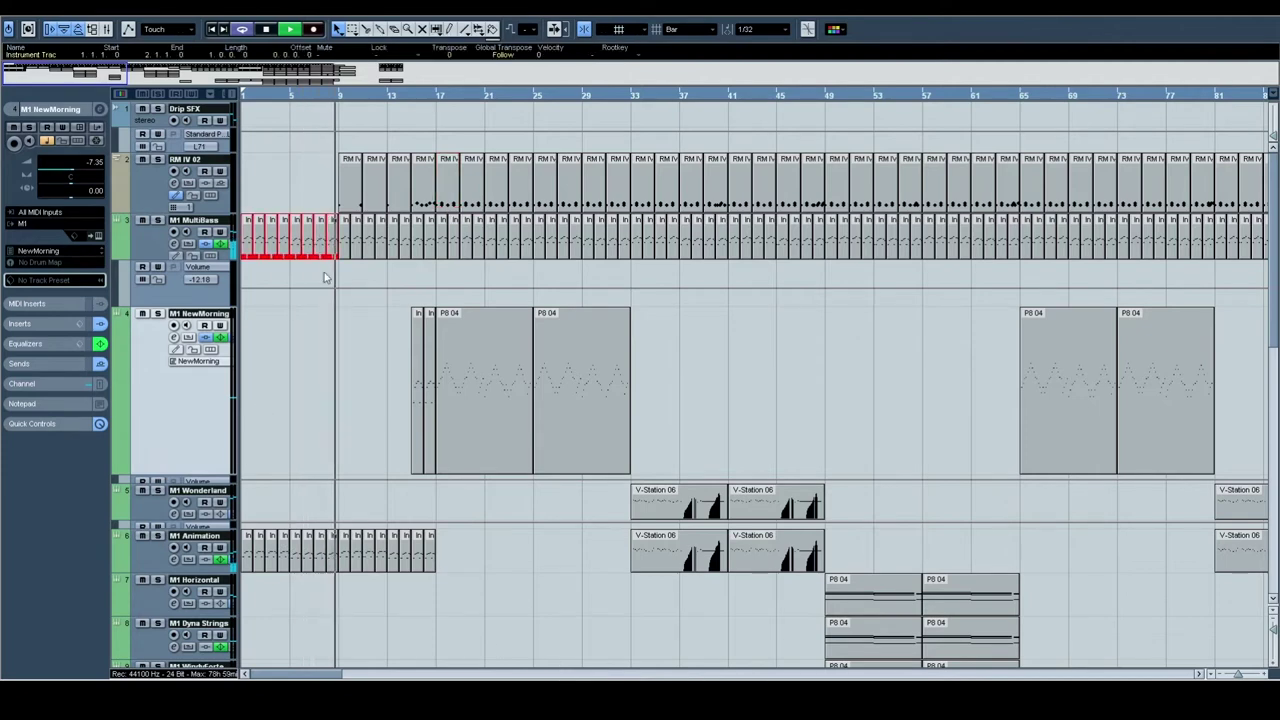
left_click(339, 100, "alt")
left_click(323, 99)
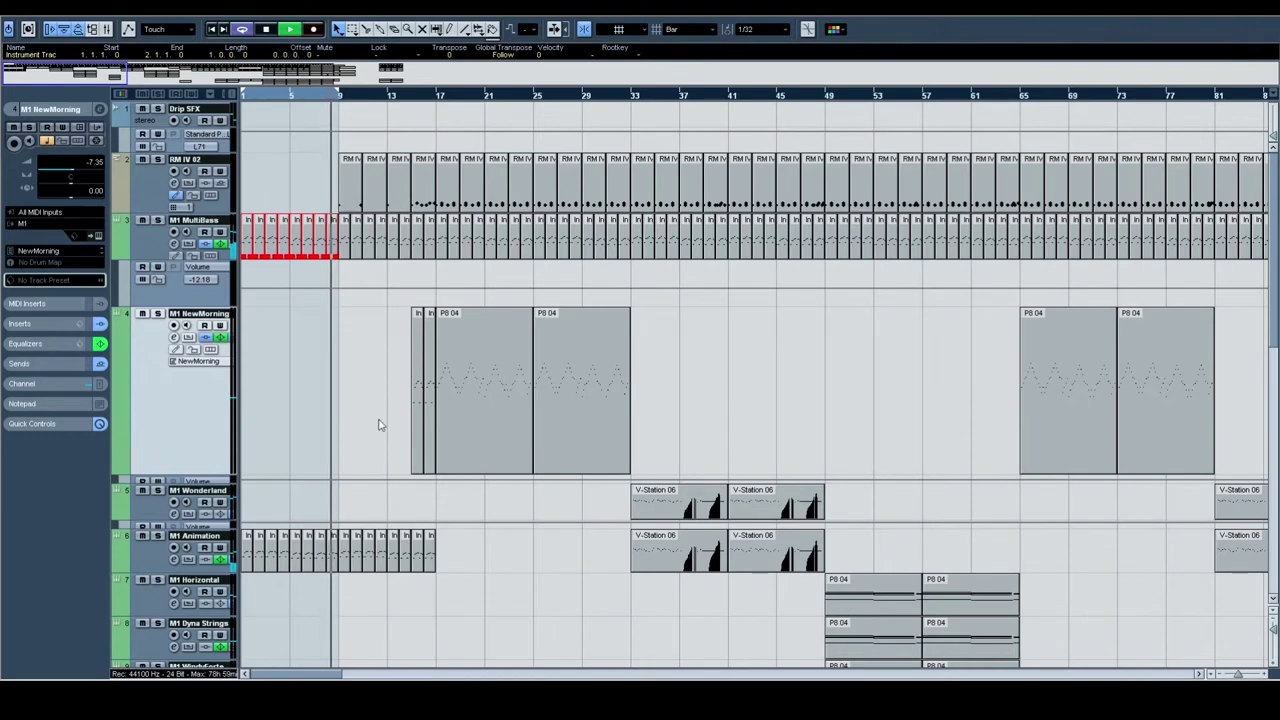
left_click_drag(339, 285, 252, 240)
key("space")
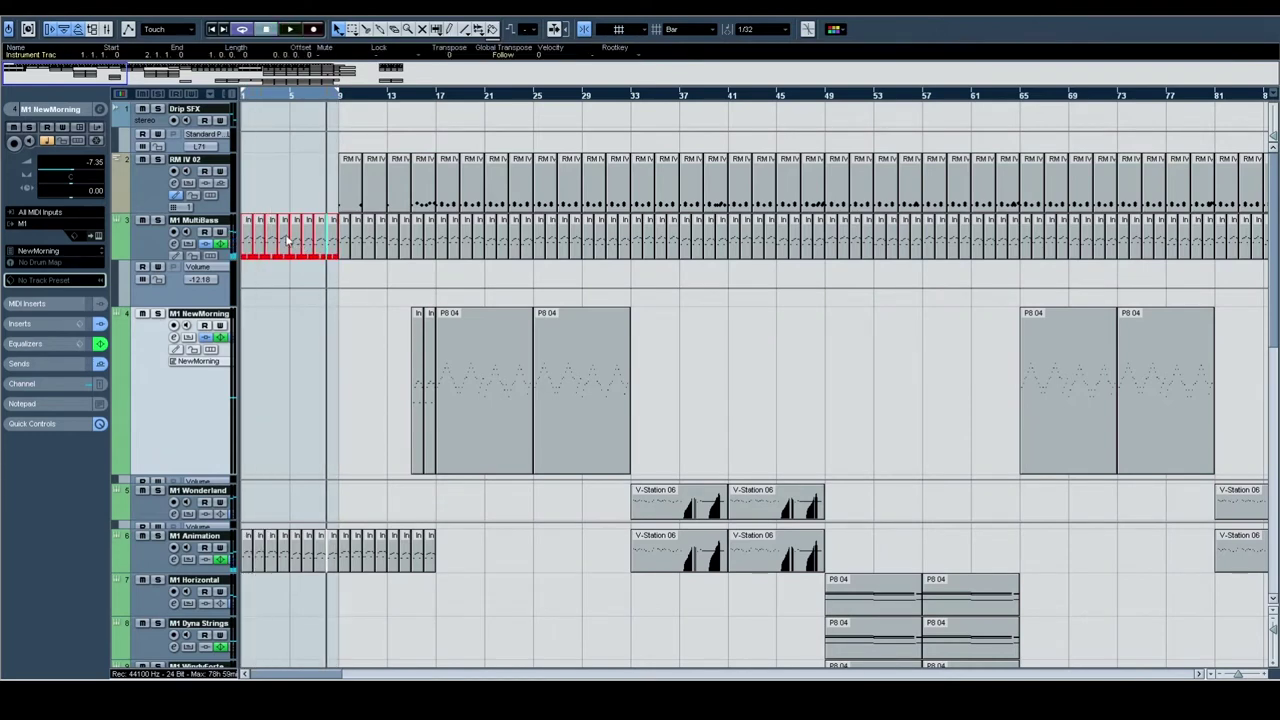
Step: Slightly raise the velocity of the second note, a C2, in the first M1 MultiBass part
double_click(288, 240)
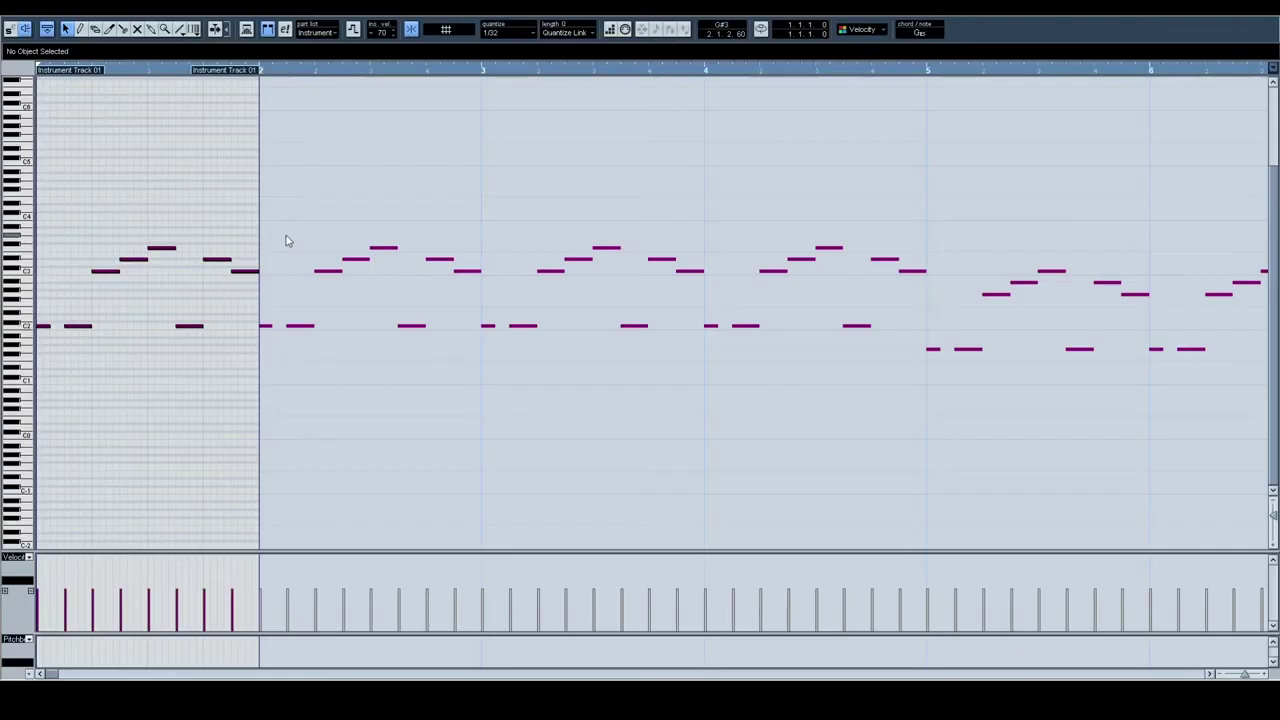
left_click(84, 329)
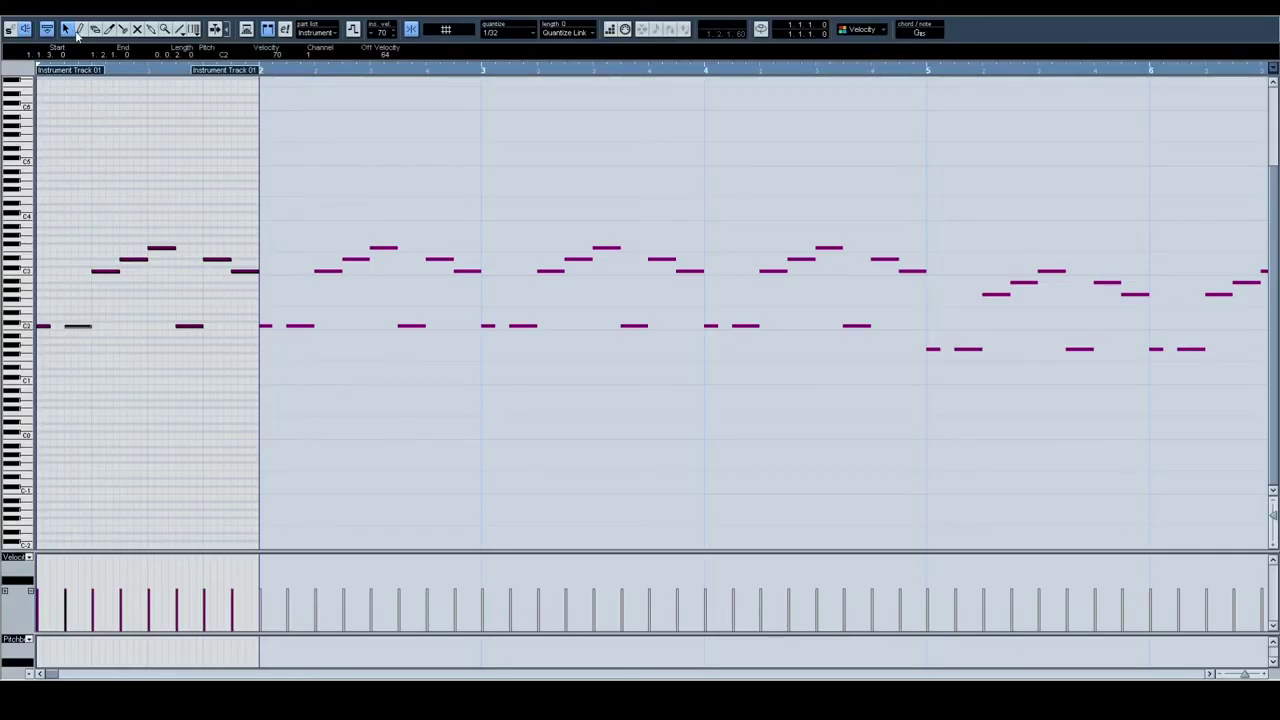
mouse_move(70, 592)
left_mouse_down()
mouse_move(73, 546)
mouse_move(72, 608)
mouse_move(73, 545)
mouse_move(70, 600)
mouse_move(77, 563)
mouse_move(72, 586)
left_mouse_up()
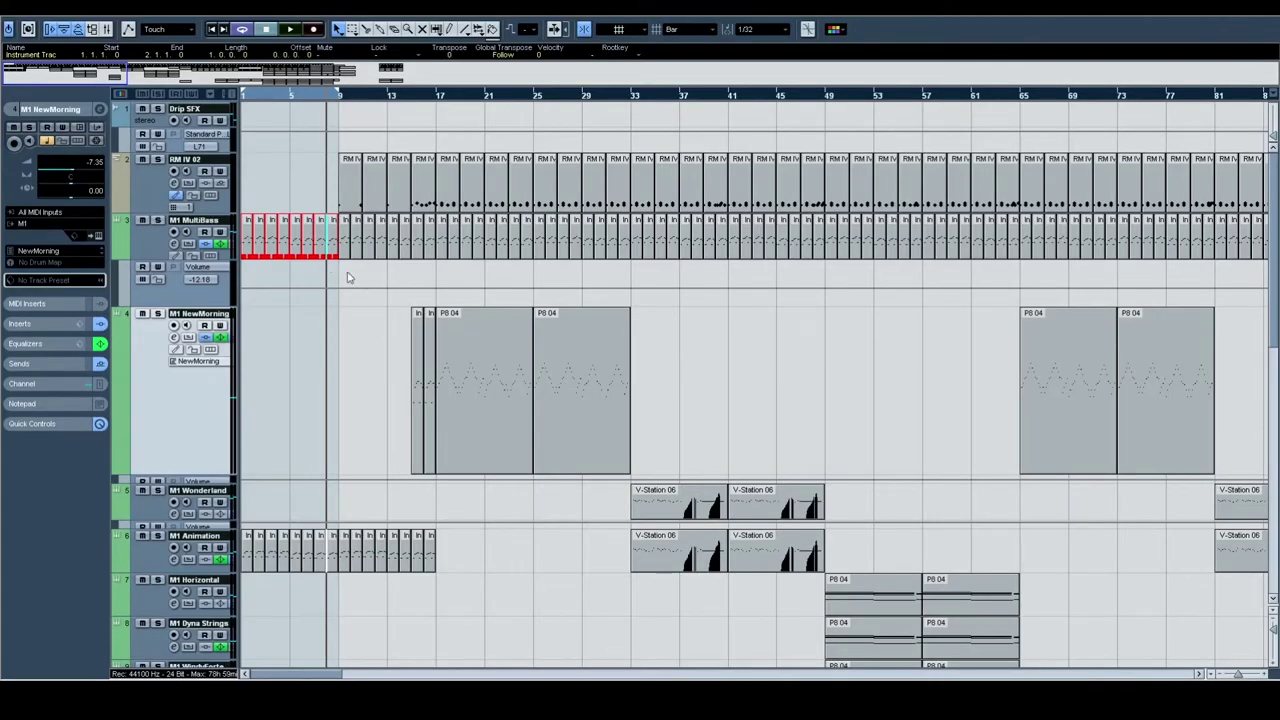
Step: Extend the cycle range so that it runs from bar 1 to about bar 245, past the main arrangement
left_click_drag(296, 96, 203, 63)
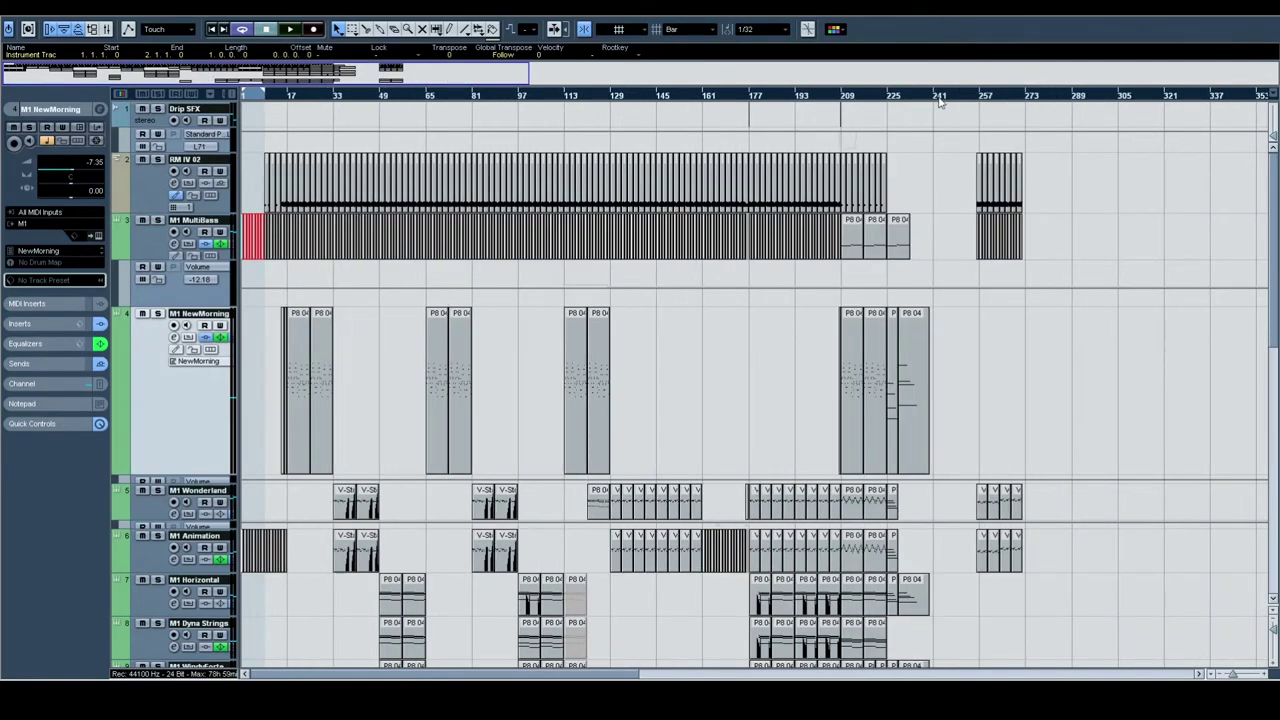
left_click(939, 99, "alt")
left_click(949, 100, "alt")
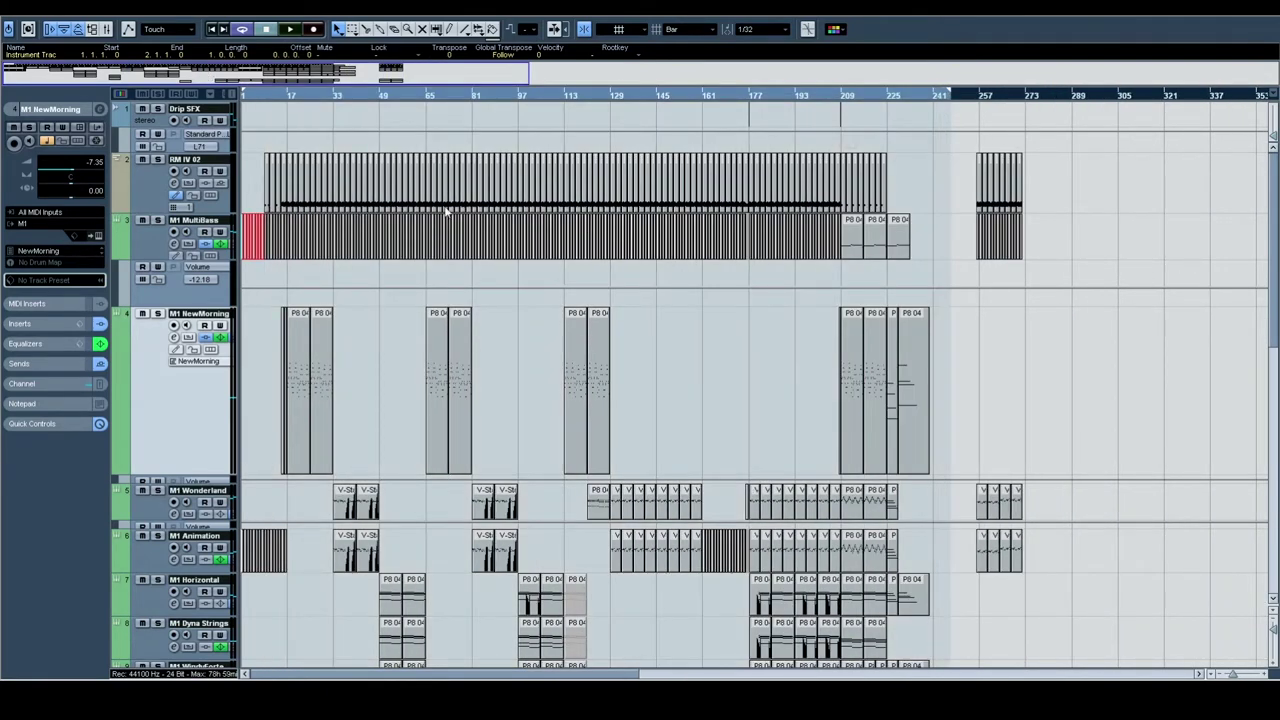
Step: Slightly raise the velocity of the third note in the first M1 MultiBass part
double_click(250, 238)
mouse_move(93, 615)
left_mouse_down()
mouse_move(104, 570)
mouse_move(108, 600)
mouse_move(103, 574)
mouse_move(104, 586)
left_mouse_up()
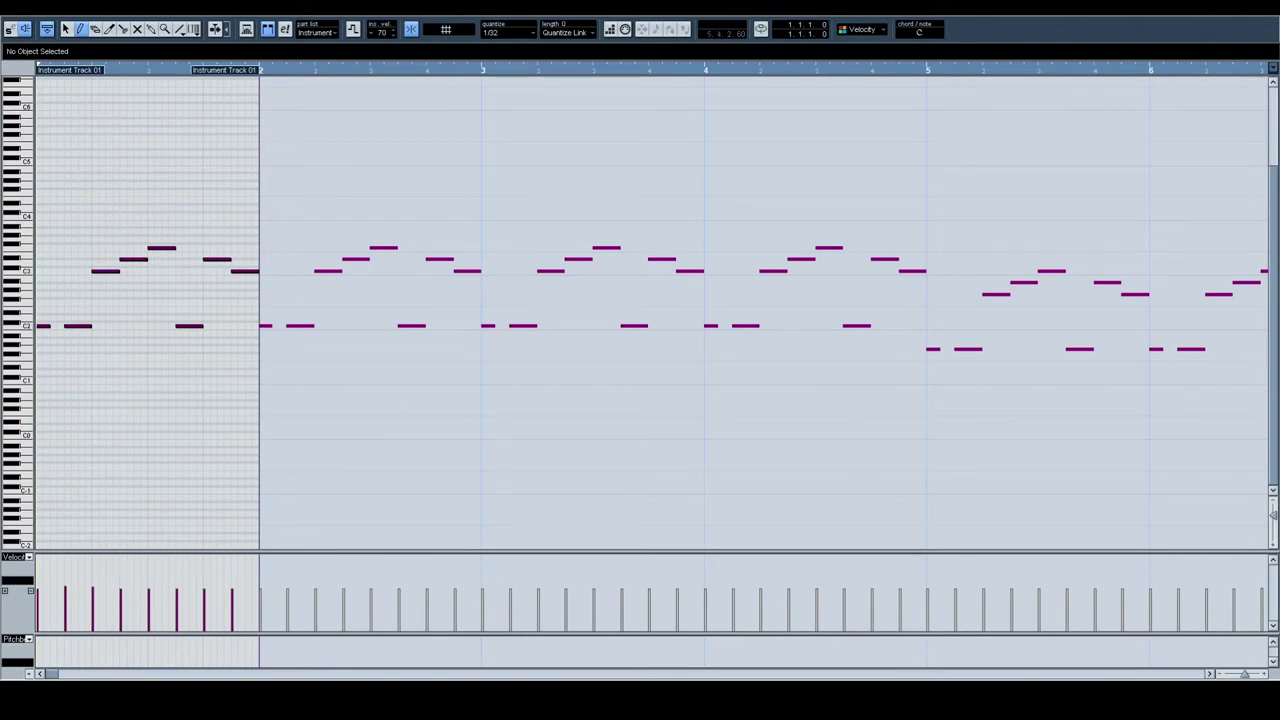
key("Return")
Step: Play the project and follow the opening bars of the M1 MultiBass track up to the drum entry
left_click(290, 29)
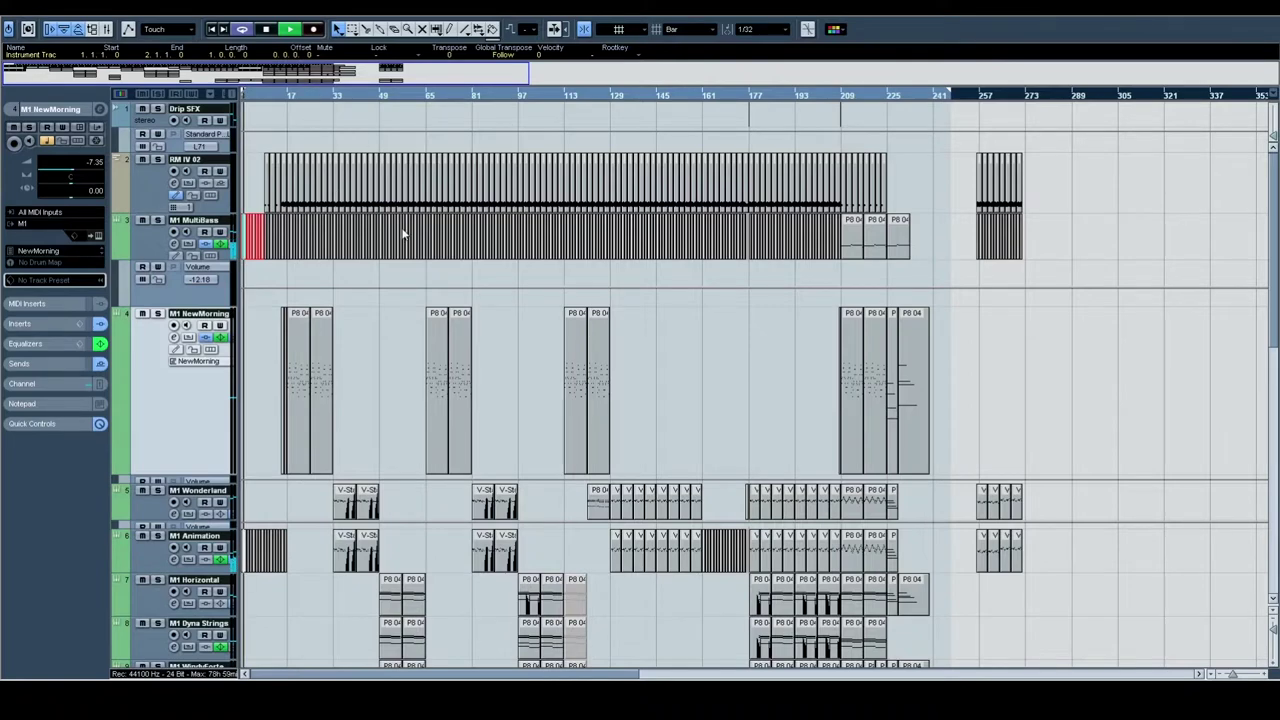
key("h")
key("h")
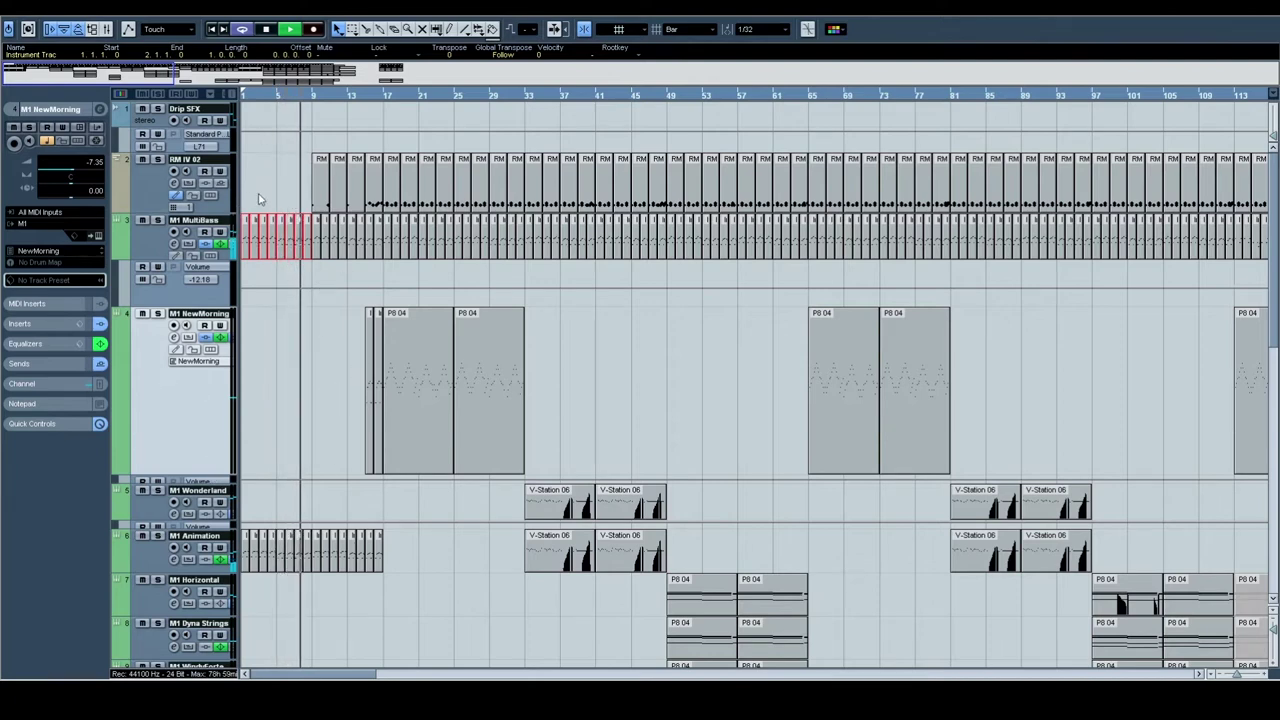
left_click_drag(318, 269, 312, 230)
left_click(378, 272)
left_click(320, 274)
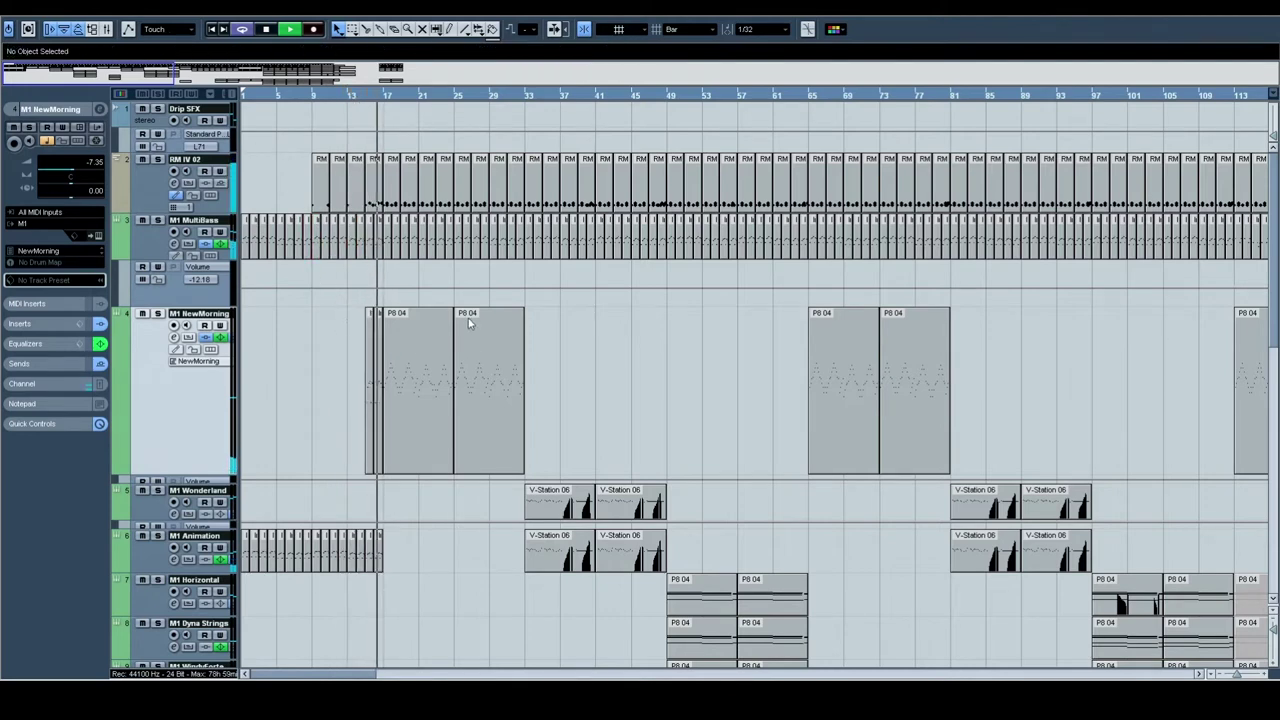
Step: Select the two M1 NewMorning parts between bars 17 and 33 and examine their arpeggio notes during playback
left_click_drag(412, 293, 516, 350)
double_click(420, 346)
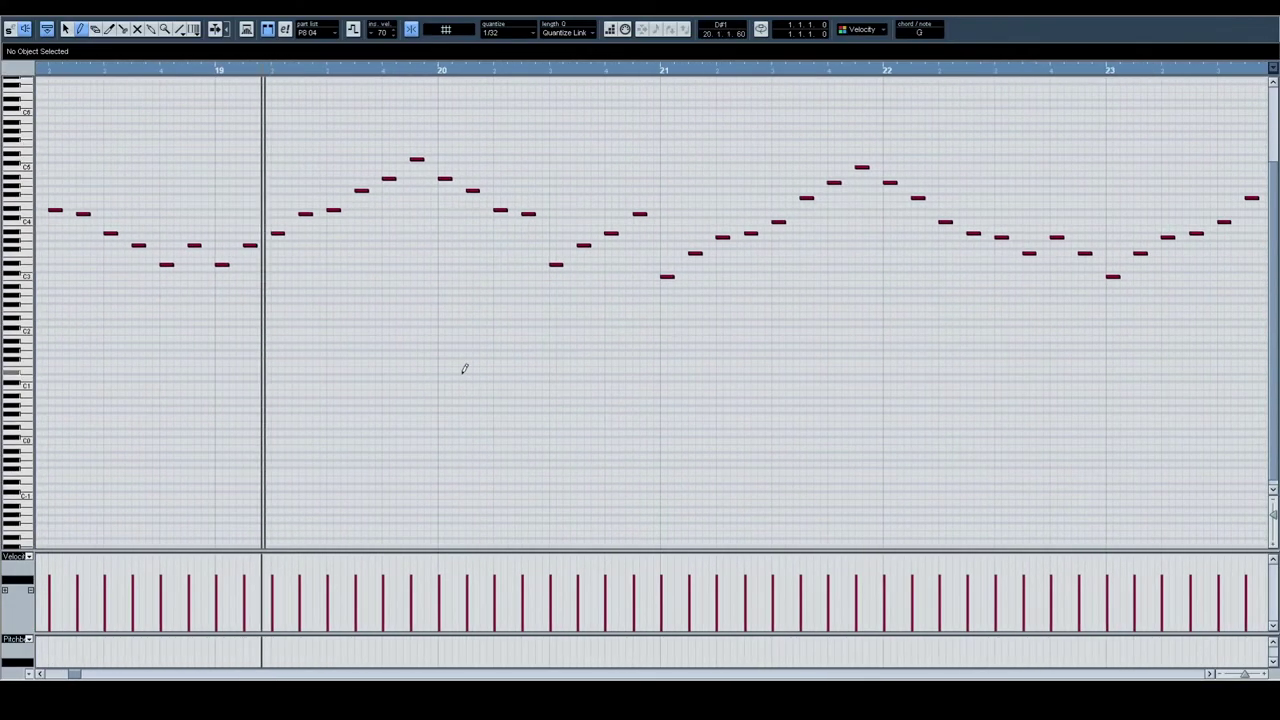
left_click_drag(700, 361, 432, 410)
left_click_drag(764, 359, 615, 372)
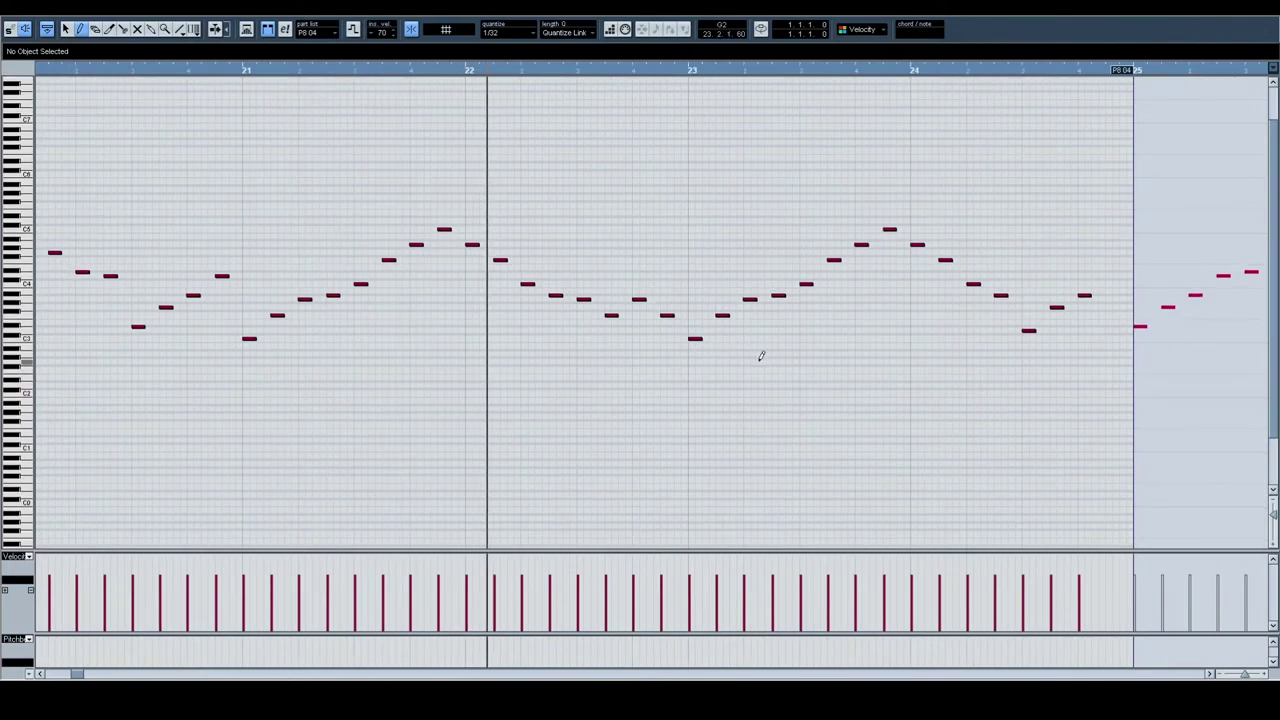
left_click_drag(950, 371, 697, 377)
key("Return")
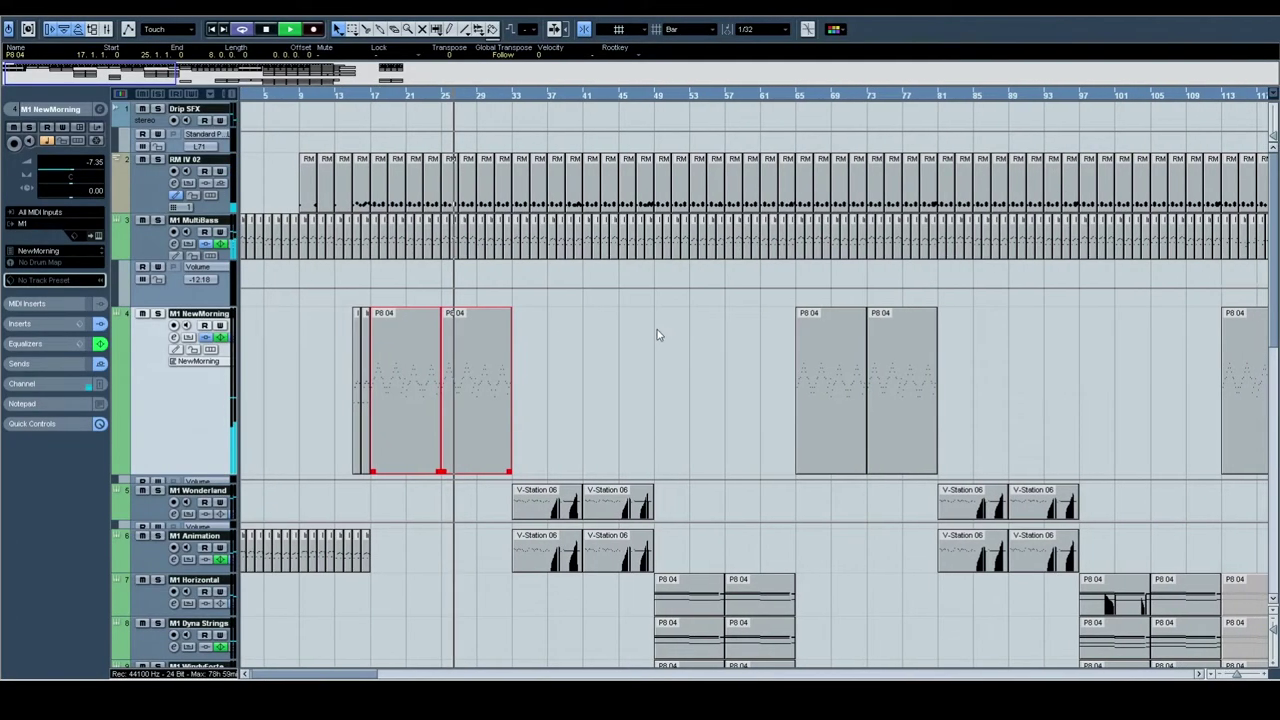
left_click_drag(632, 348, 583, 338)
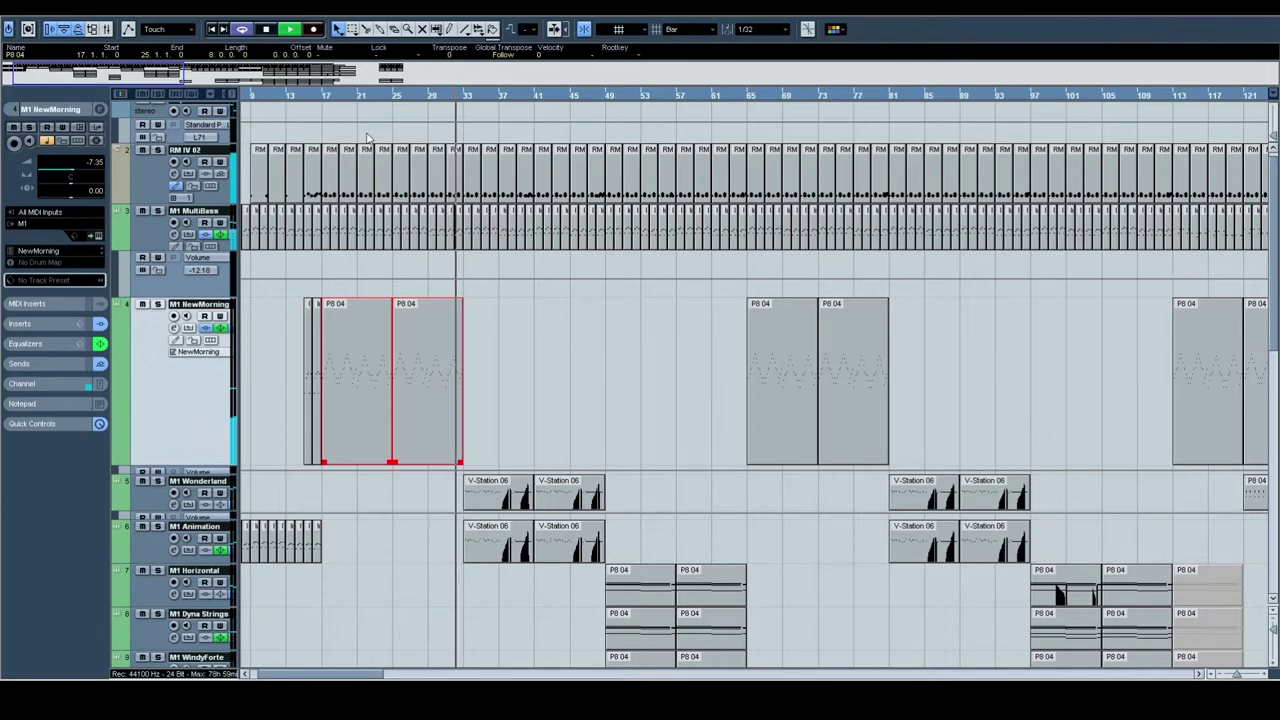
Step: Restart playback from about bar 31, shortly before the first long M1 Wonderland and M1 Animation parts
key("space")
scroll(524, 337, "down", 3)
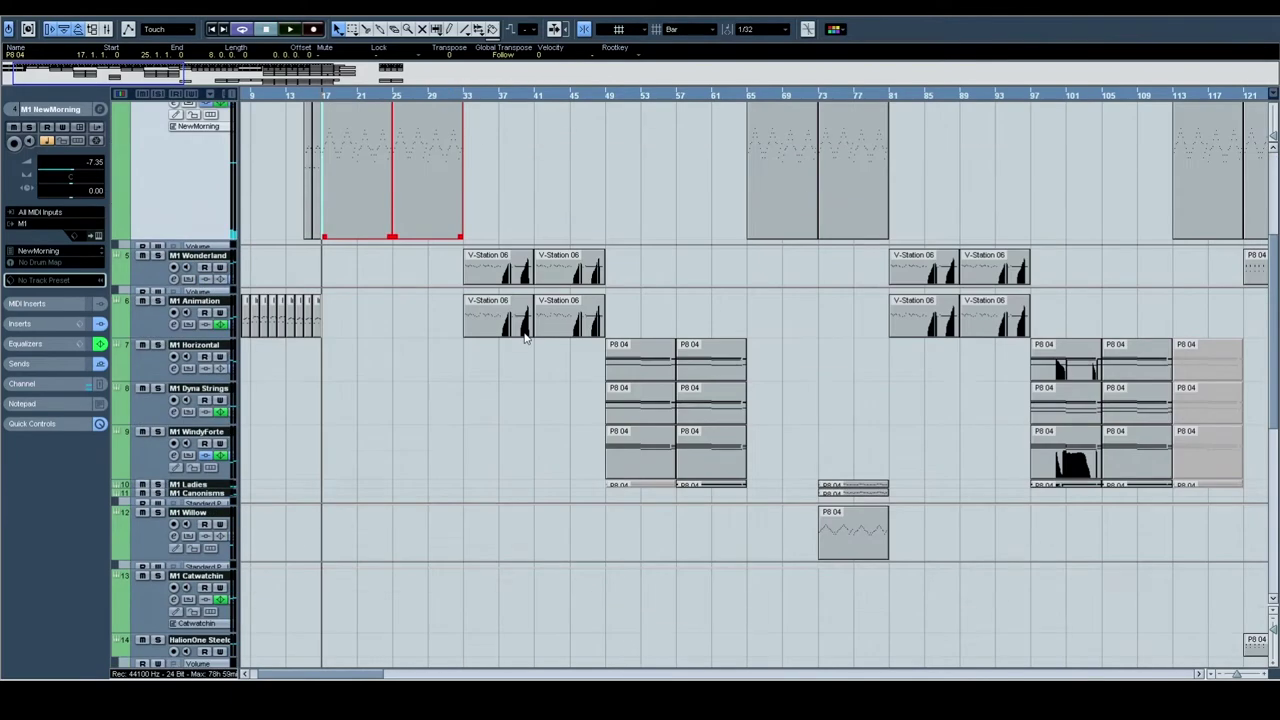
scroll(524, 337, "up", 3)
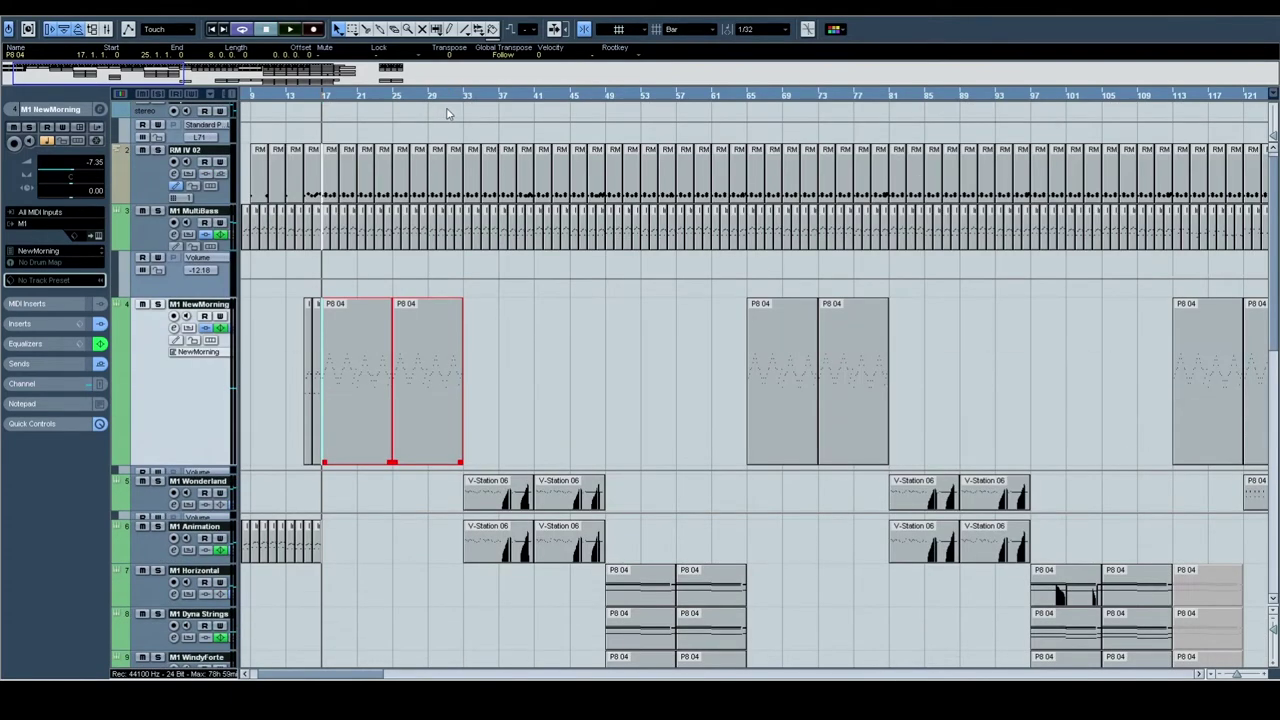
left_click(445, 98)
key("space")
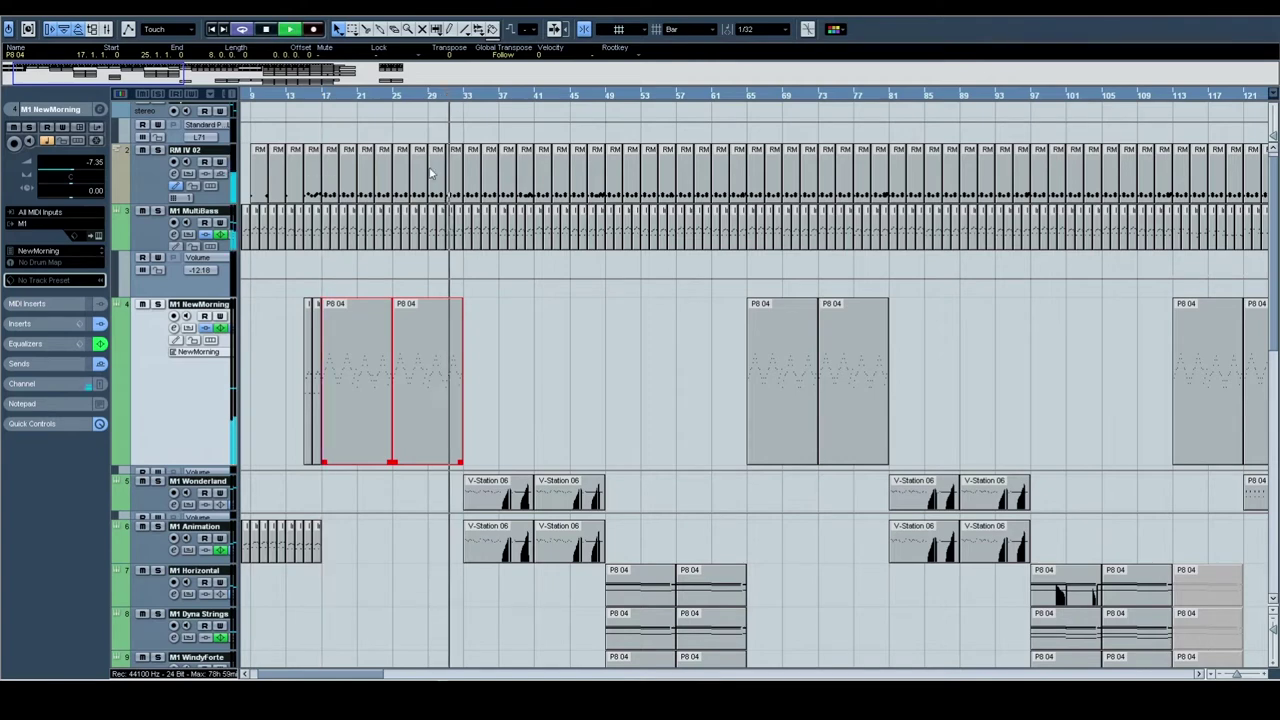
Step: Examine the notes of the M1 Wonderland part between bars 41 and 49 during playback
scroll(557, 345, "down", 3)
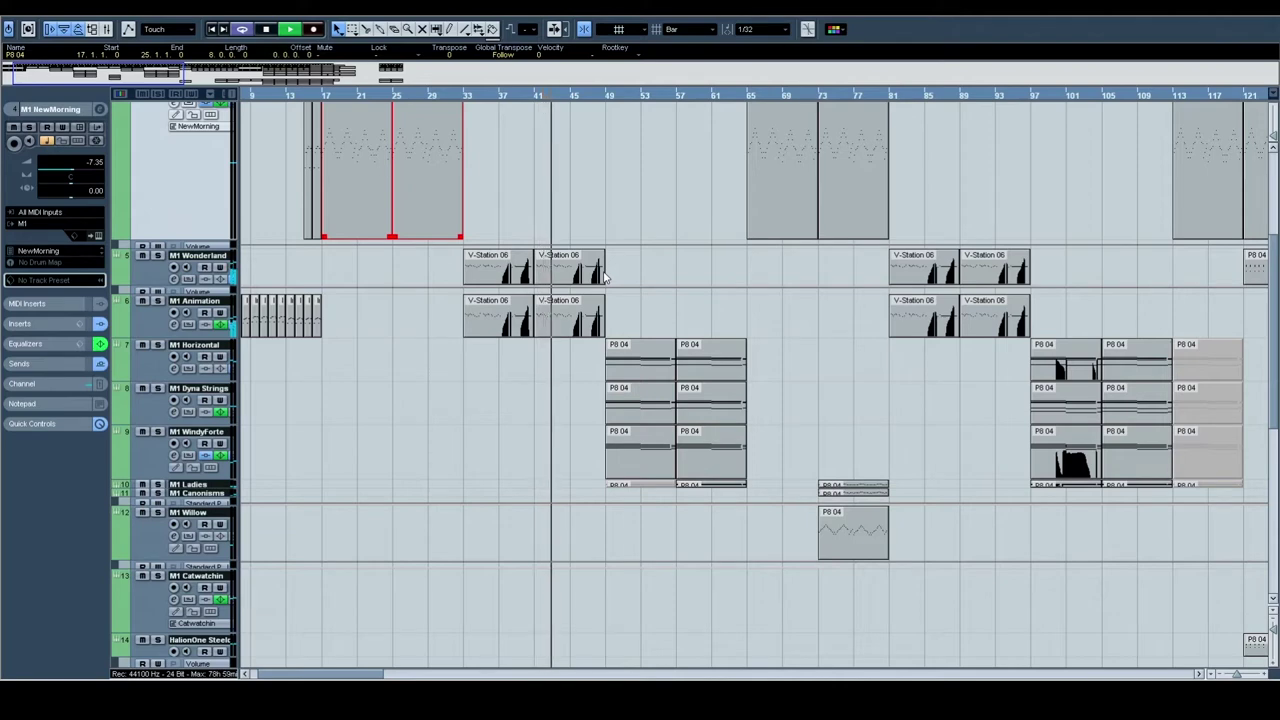
double_click(560, 270)
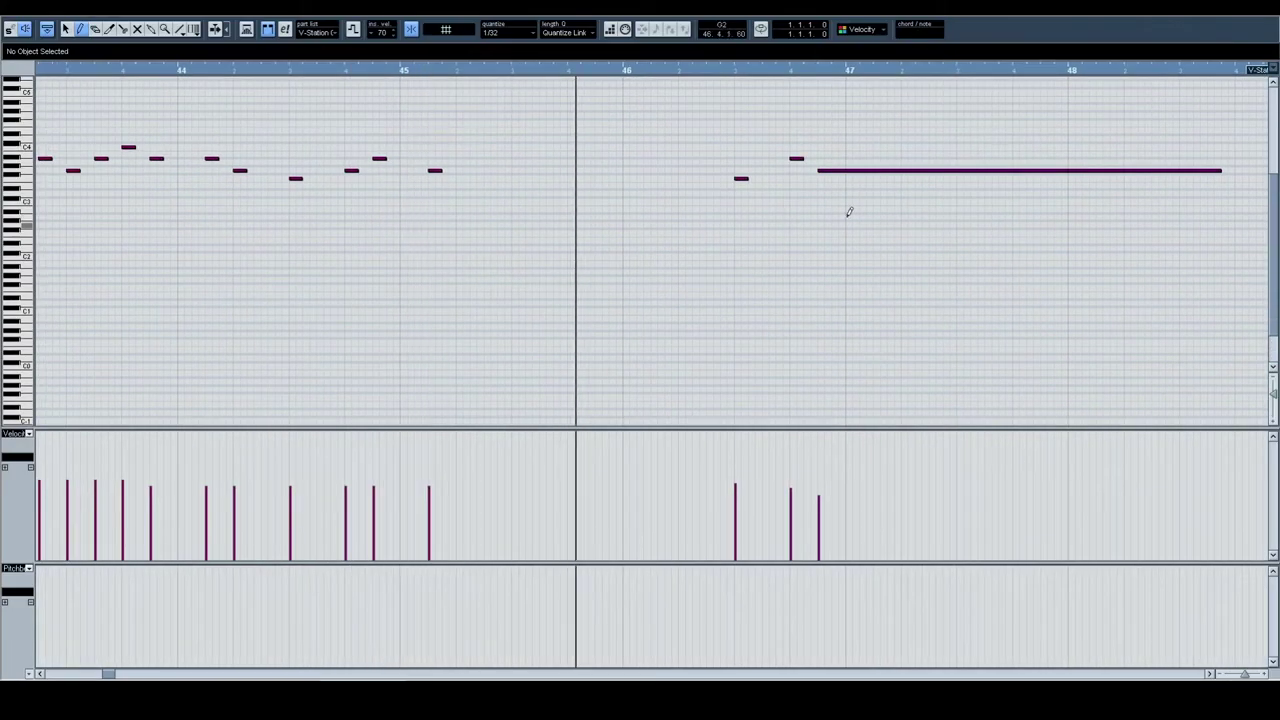
left_click(1274, 16)
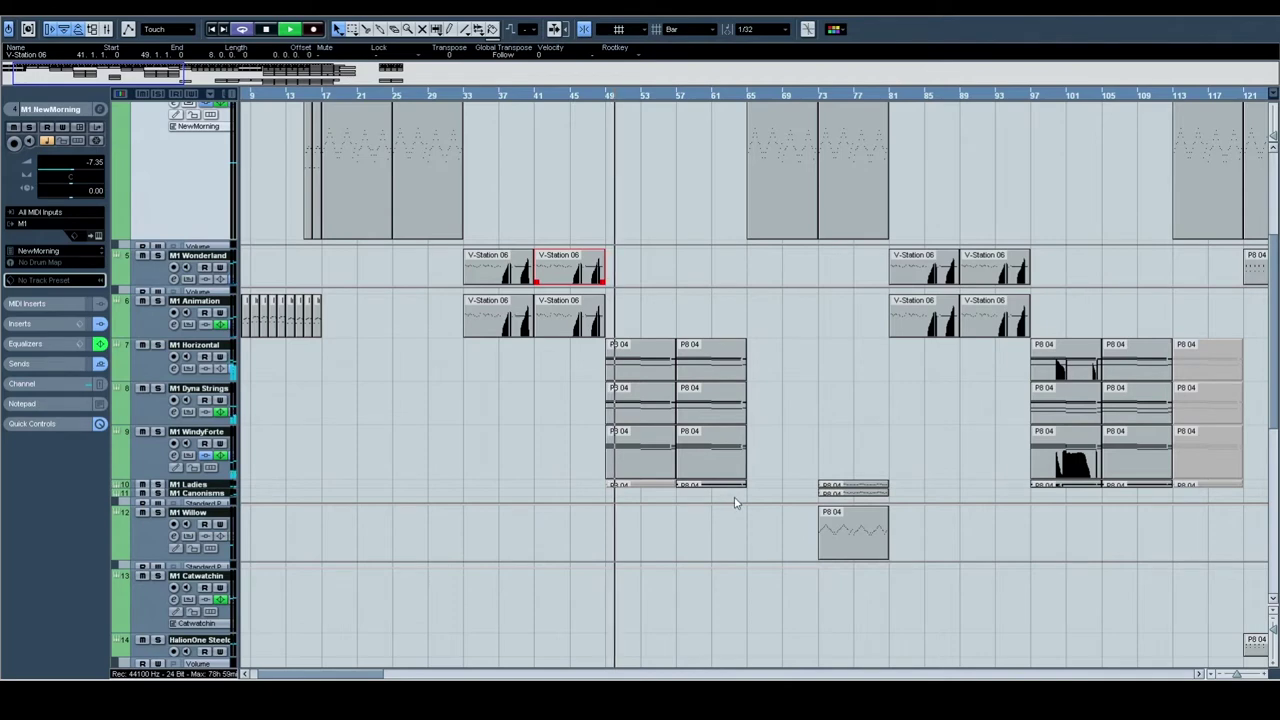
Step: Select the M1 Horizontal, Dyna Strings and WindyForte parts between bars 49 and 65 and examine their layered chords together
left_click_drag(734, 502, 640, 354)
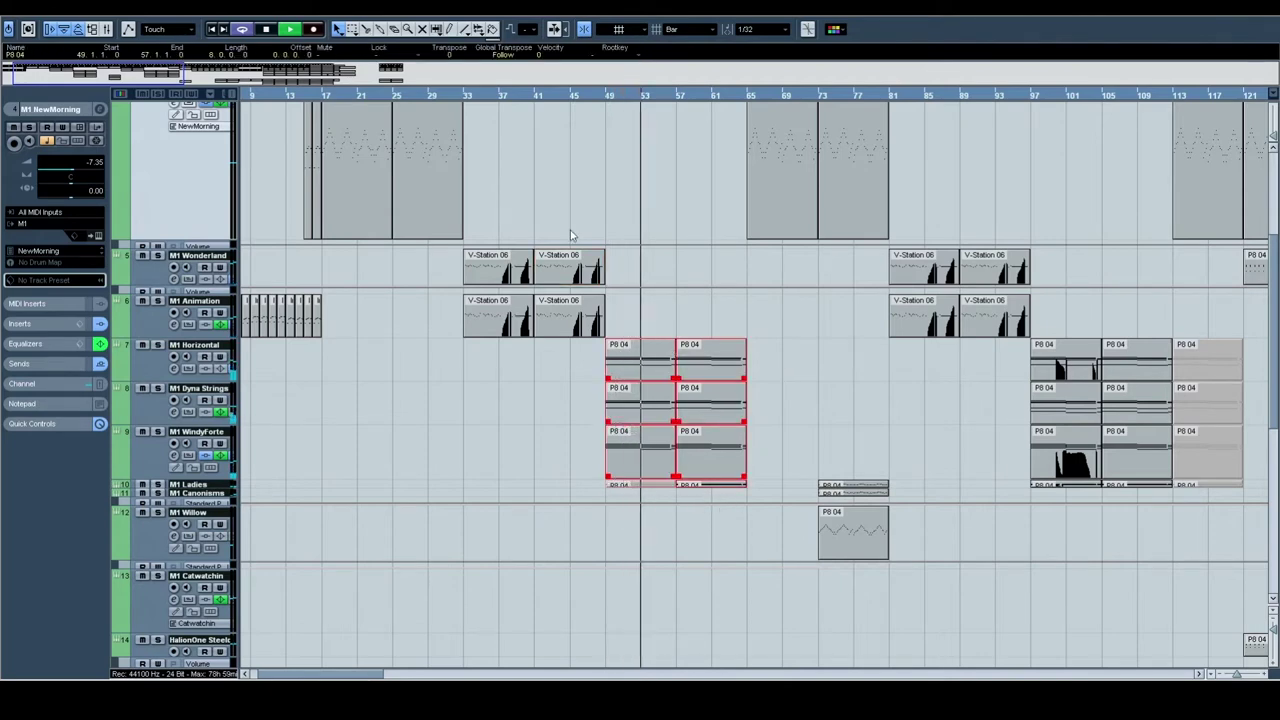
scroll(594, 251, "up", 4)
scroll(542, 220, "down", 3)
scroll(542, 220, "right", 2)
scroll(448, 211, "left", 3)
scroll(448, 211, "up", 1)
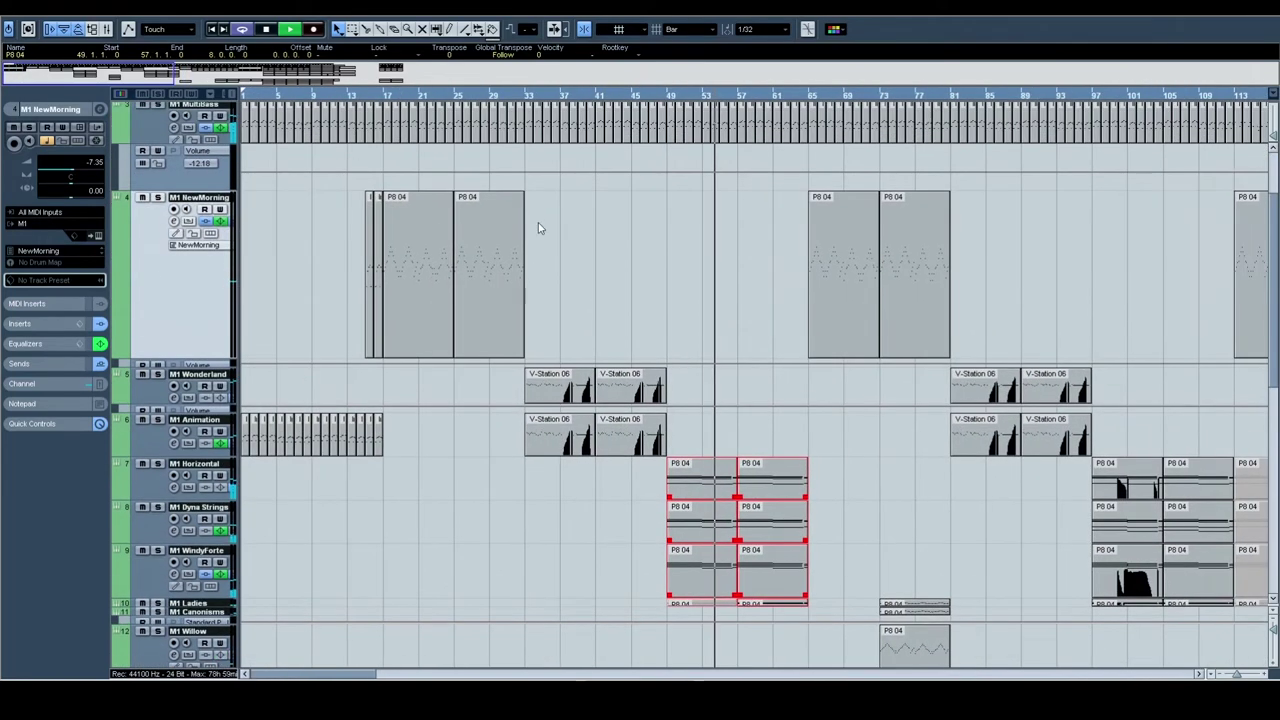
scroll(448, 211, "down", 6)
scroll(650, 327, "right", 5)
double_click(650, 322)
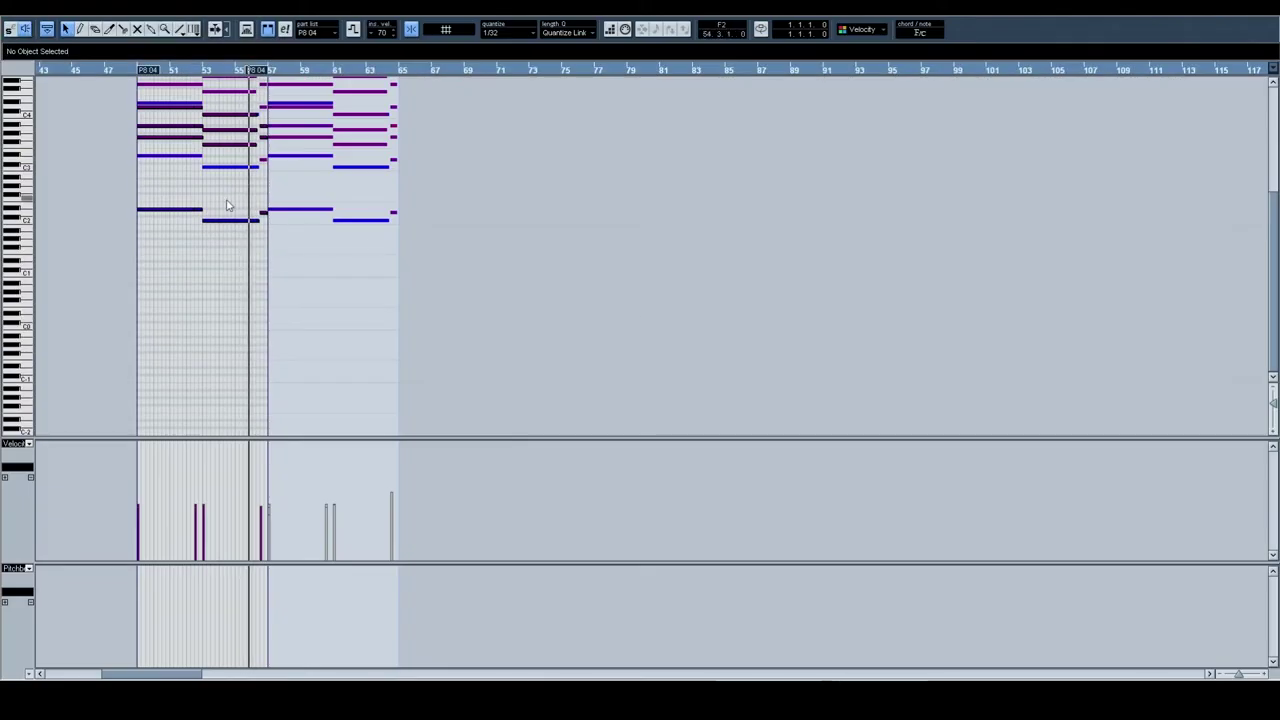
scroll(434, 291, "left", 3)
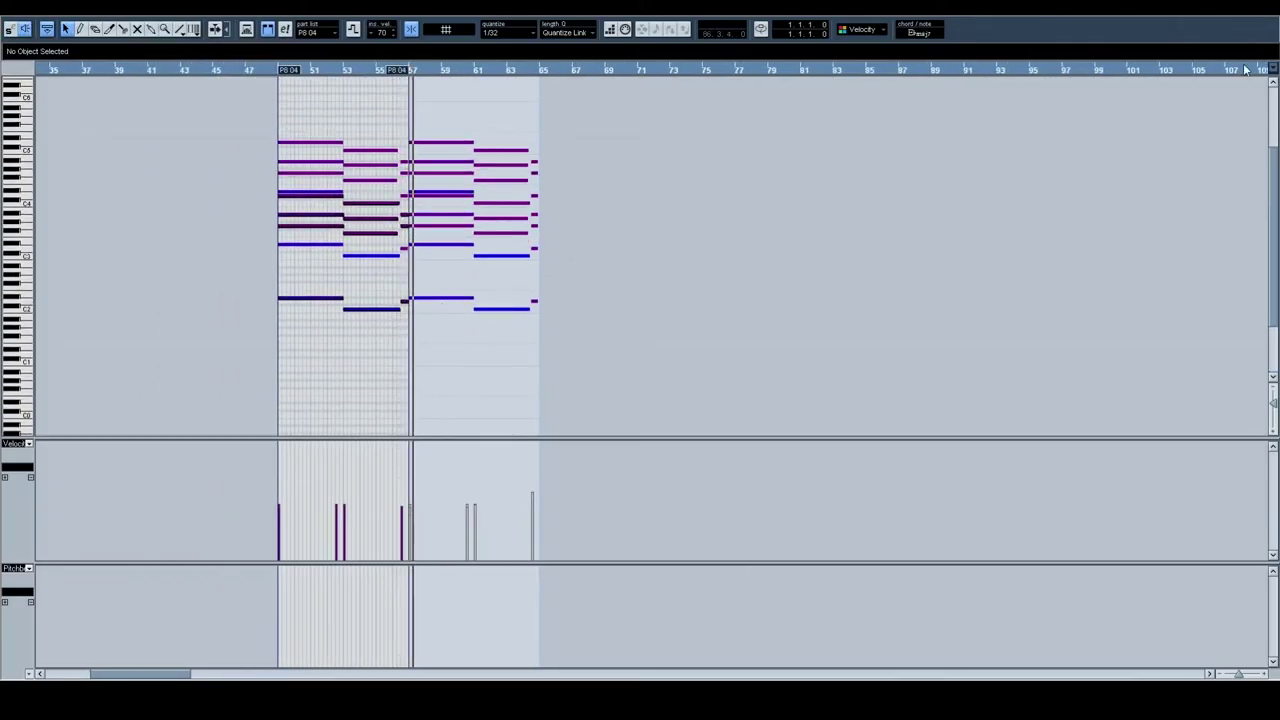
key("Return")
Step: Examine the chord notes of only the two M1 Horizontal parts between bars 49 and 65
left_click_drag(766, 323, 568, 335)
double_click(628, 329)
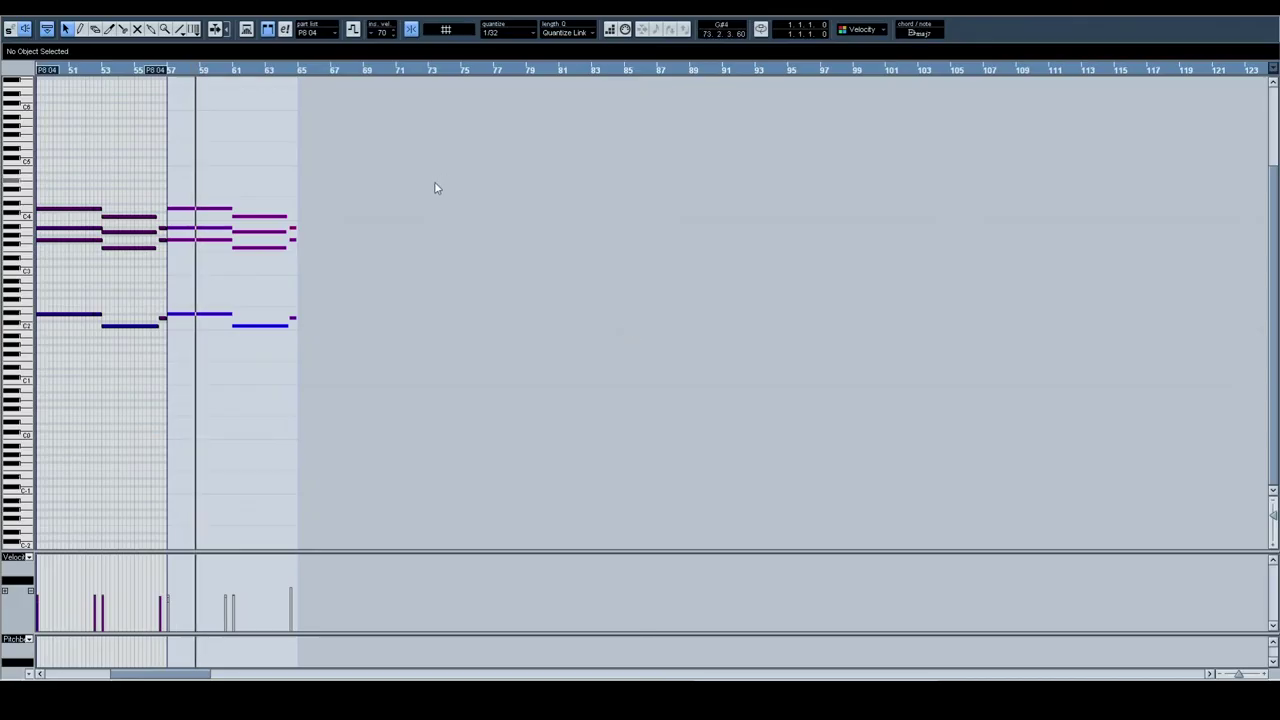
scroll(443, 194, "left", 3)
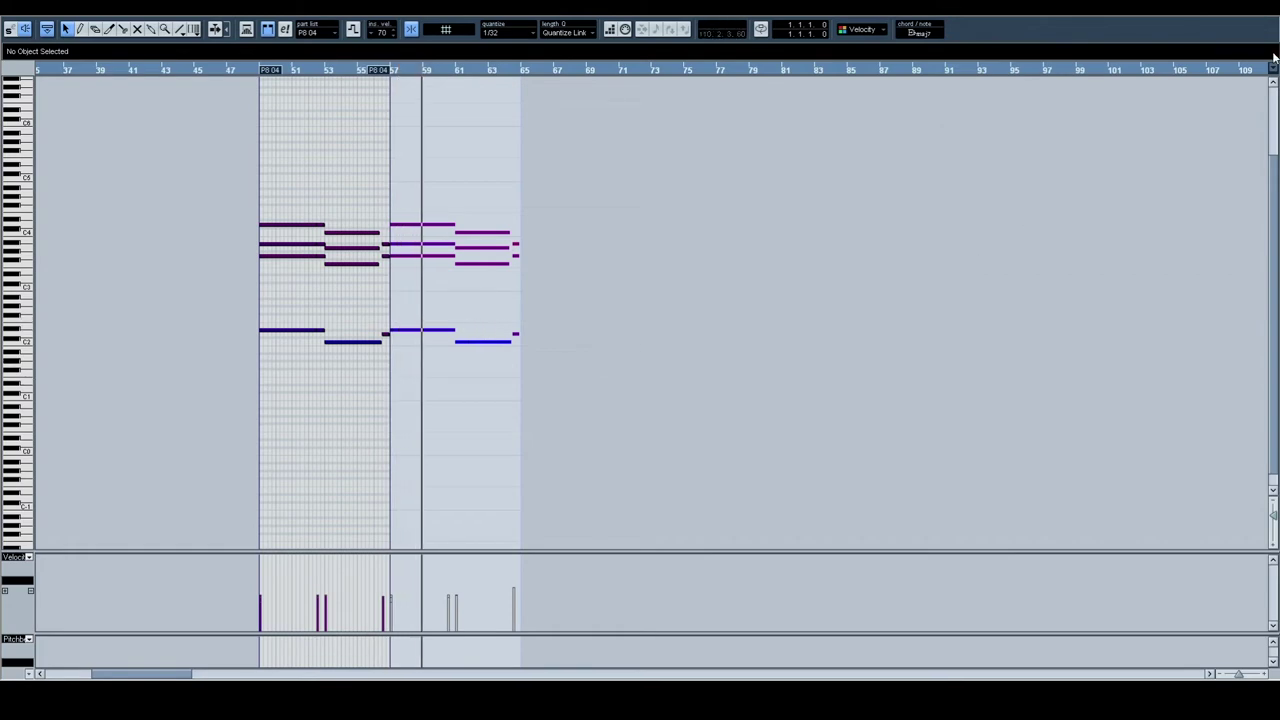
left_click(1277, 17)
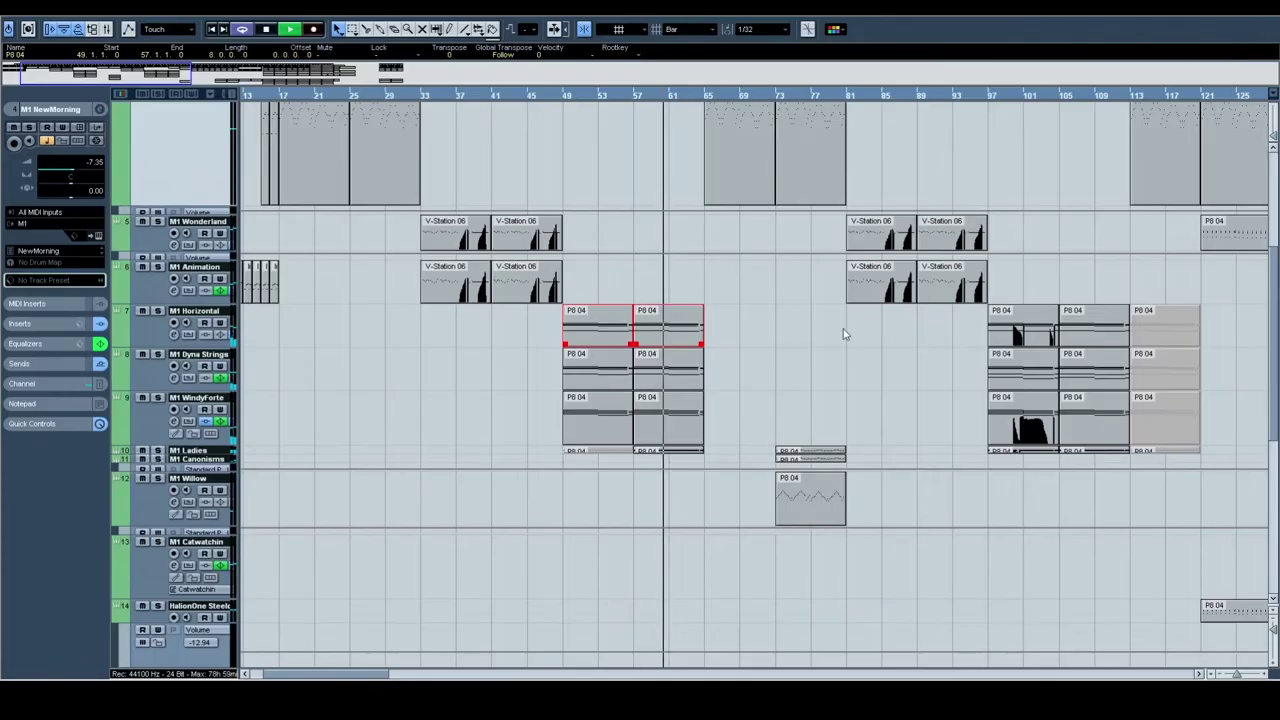
Step: Select the M1 Horizontal, Dyna Strings and WindyForte parts and set the cycle range to bars 49 to 65
left_click_drag(724, 445, 709, 450)
left_click_drag(604, 335, 600, 330)
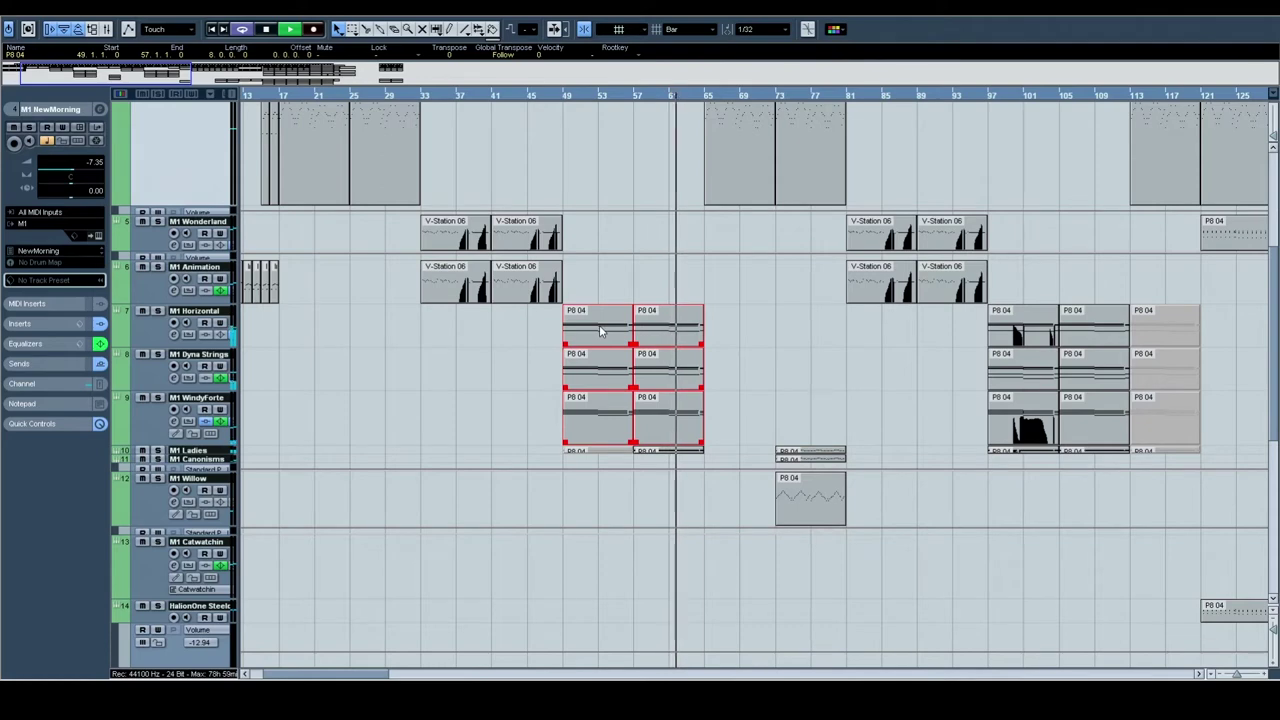
key("p")
Step: Audition the M1 Horizontal, Dyna Strings, WindyForte and Ladies tracks in solo, and return to playing the full mix
left_click(158, 312)
left_click(157, 355)
left_click(157, 398)
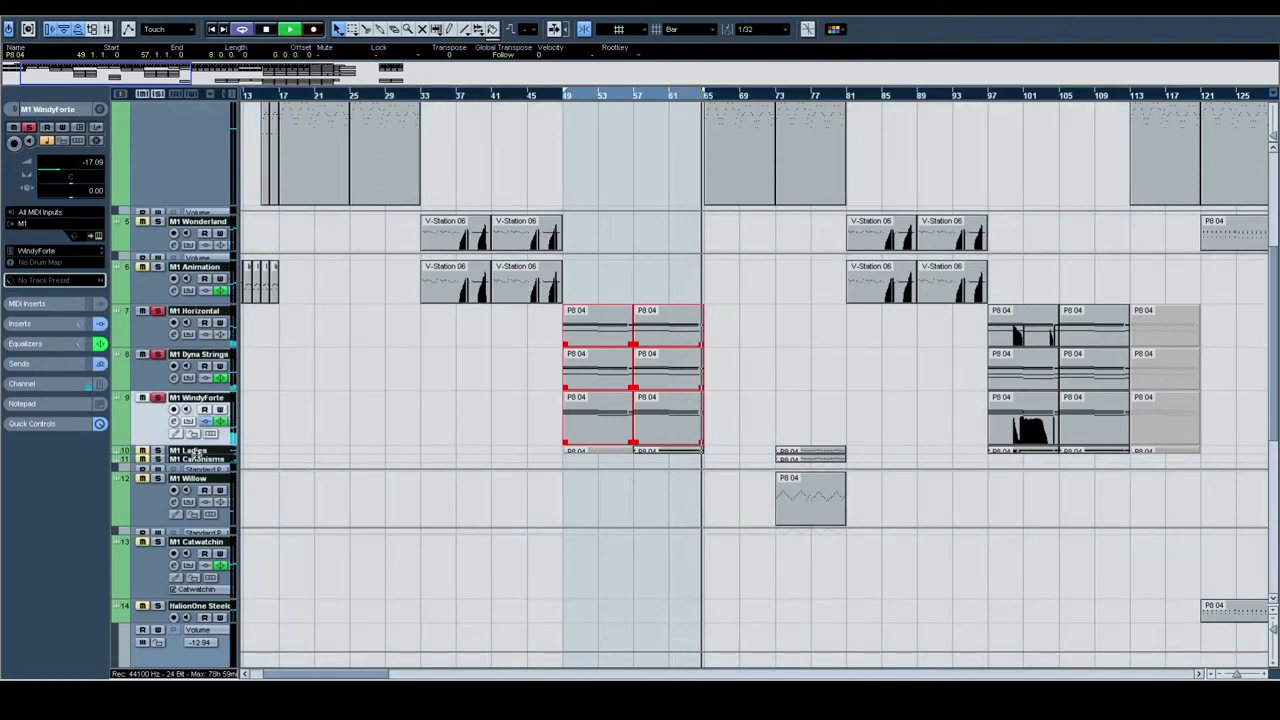
key("Down")
key("space")
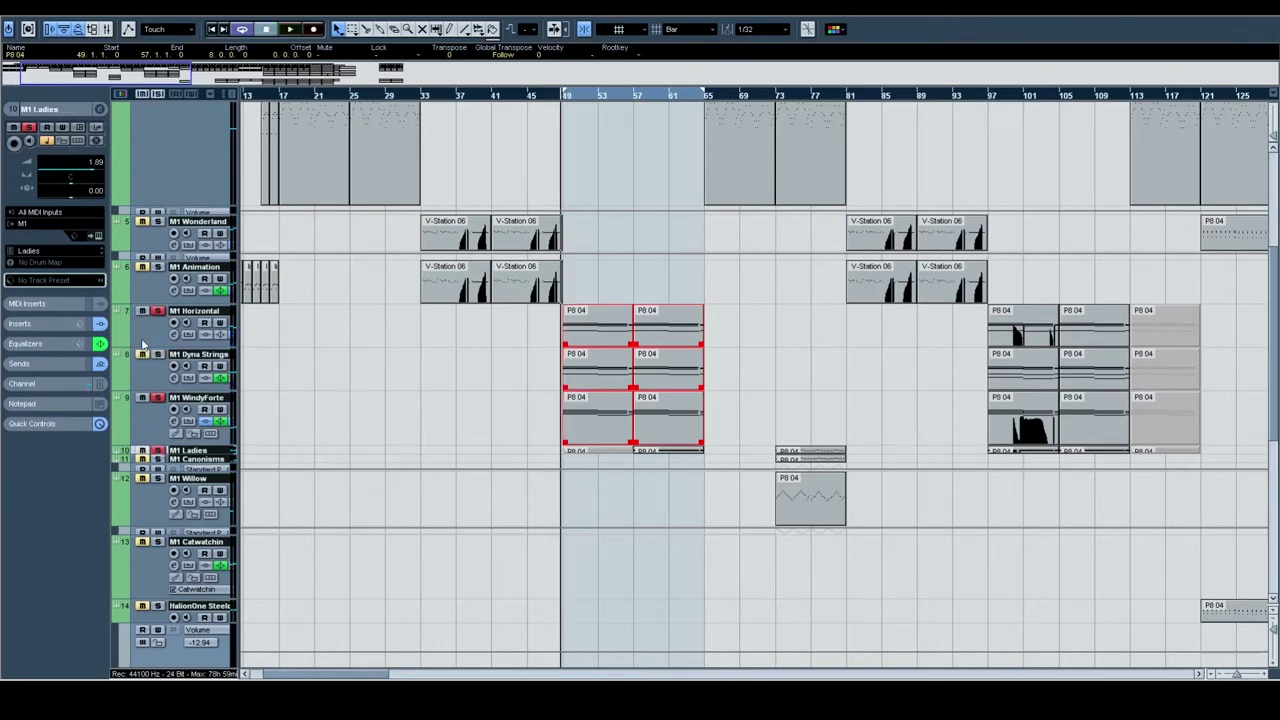
left_click(157, 450)
key("space")
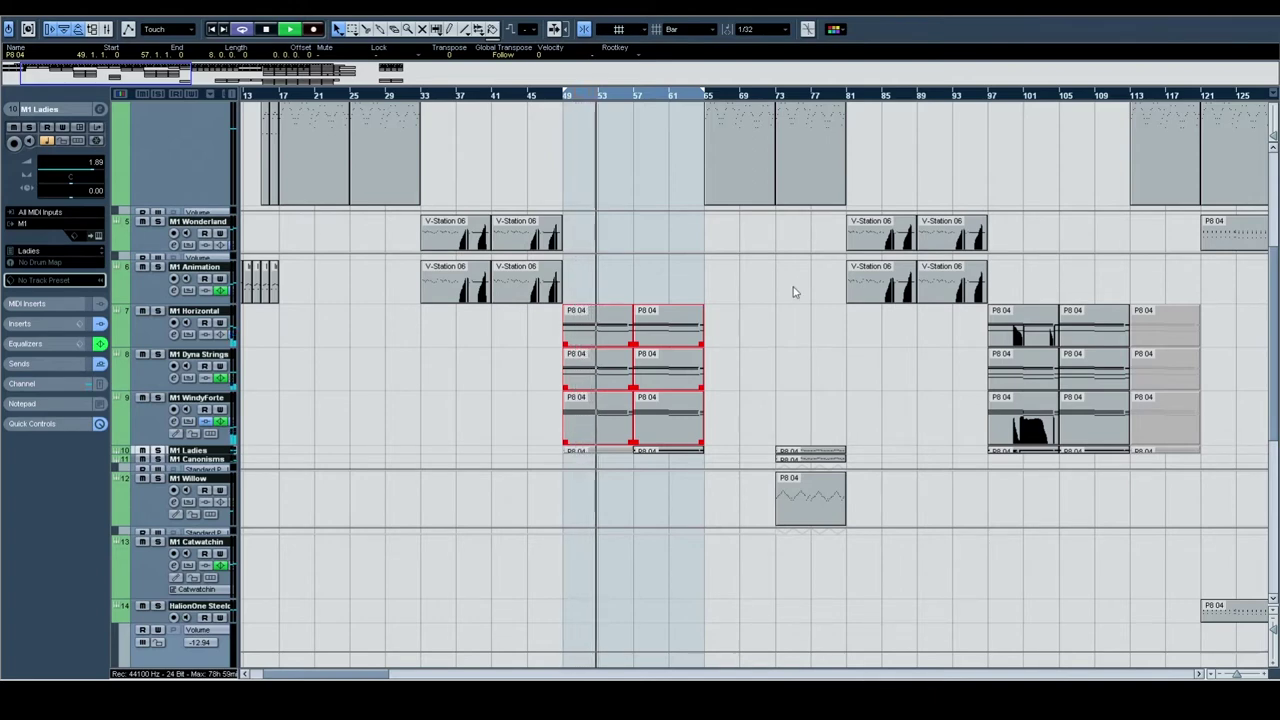
Step: Extend the end of the cycle range to about bar 117 during playback
scroll(794, 288, "up", 2)
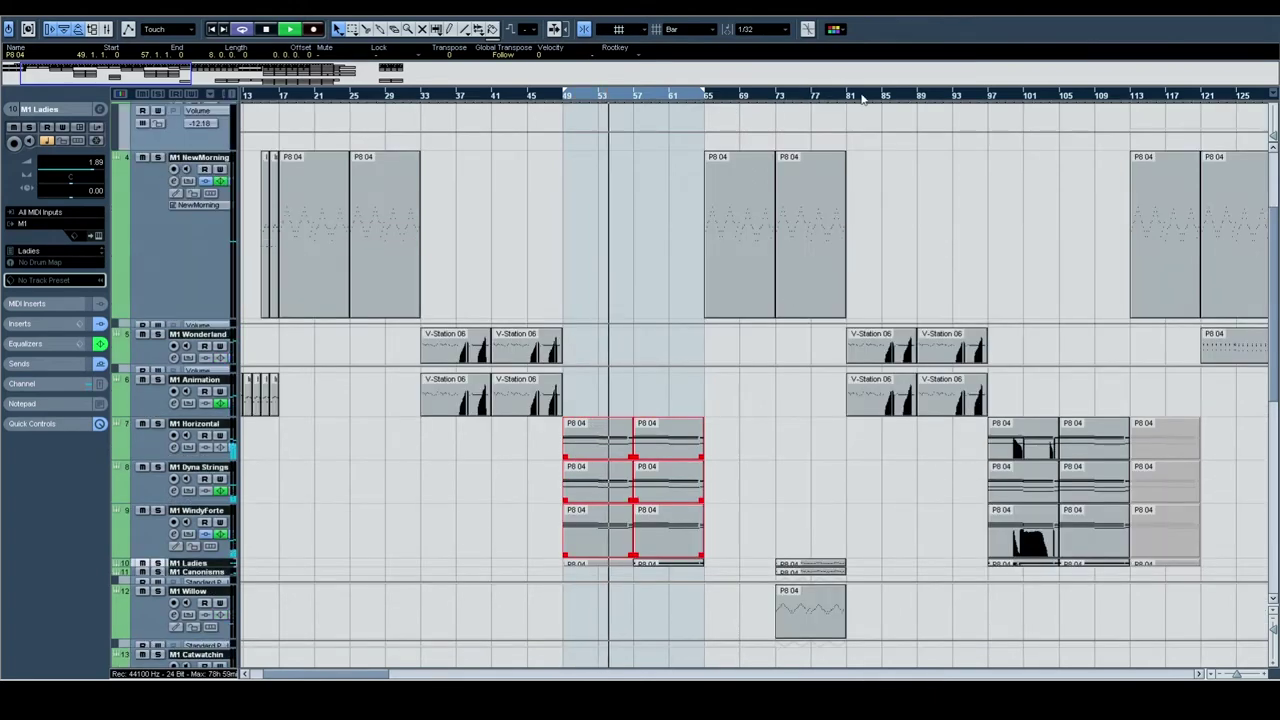
left_click_drag(861, 98, 1173, 98)
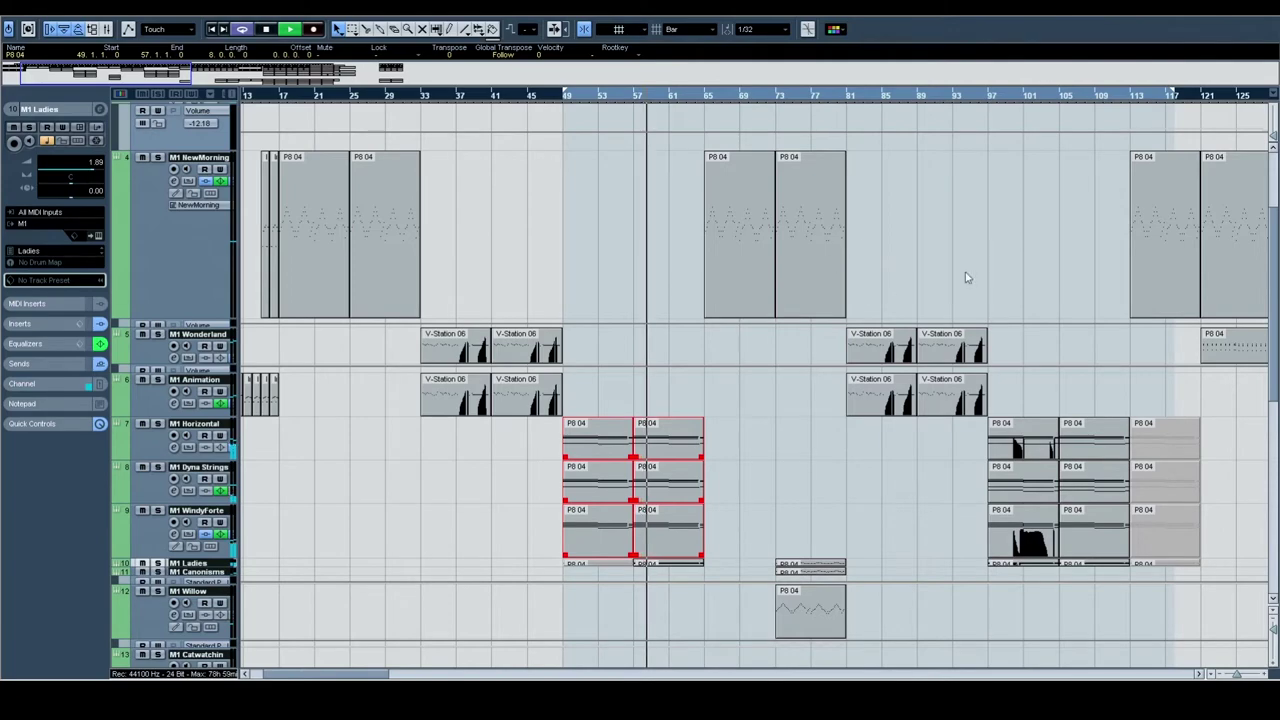
scroll(734, 306, "right", 10)
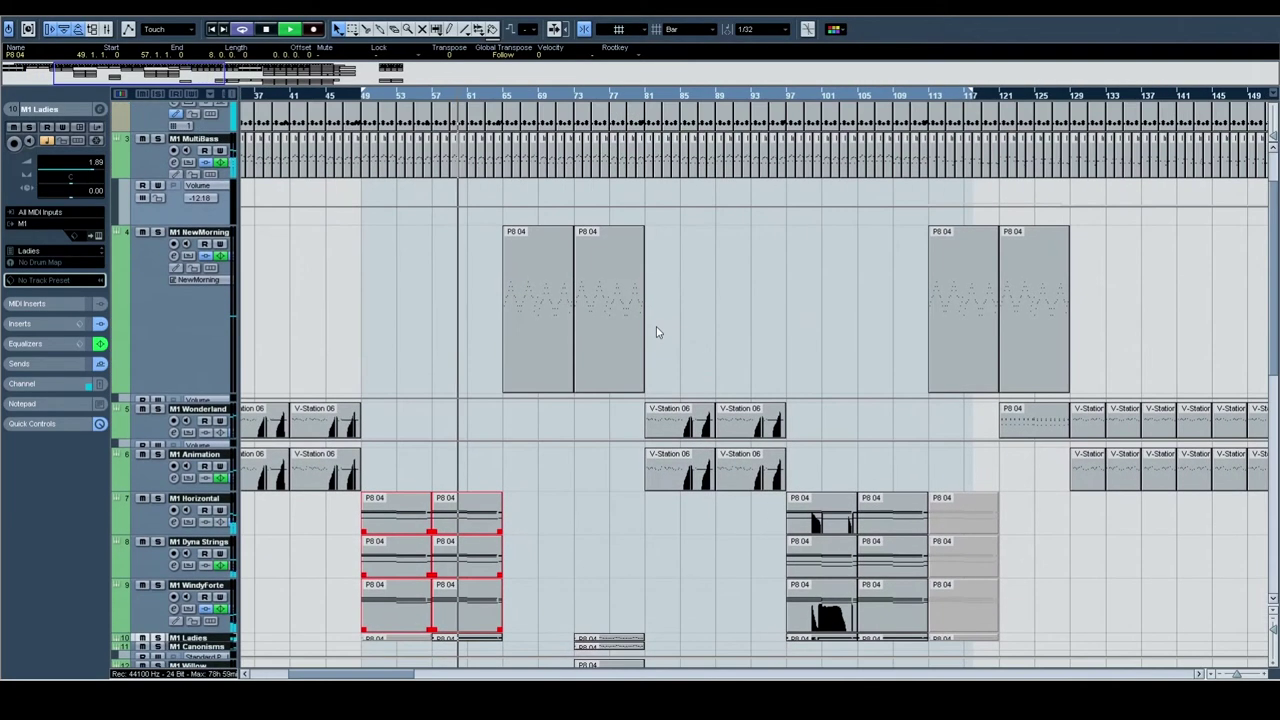
Step: Listen to the RM IV 02 drum track alone for a moment and restore the full mix
scroll(663, 326, "up", 4)
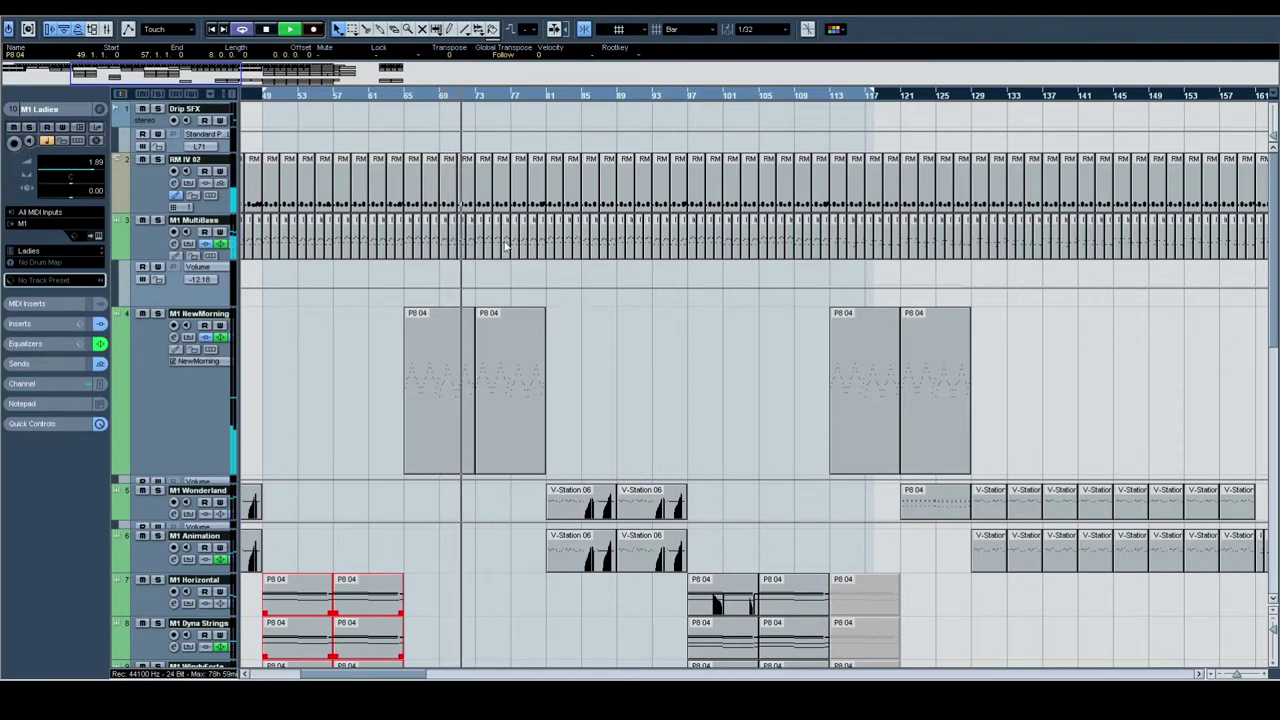
left_click(147, 205)
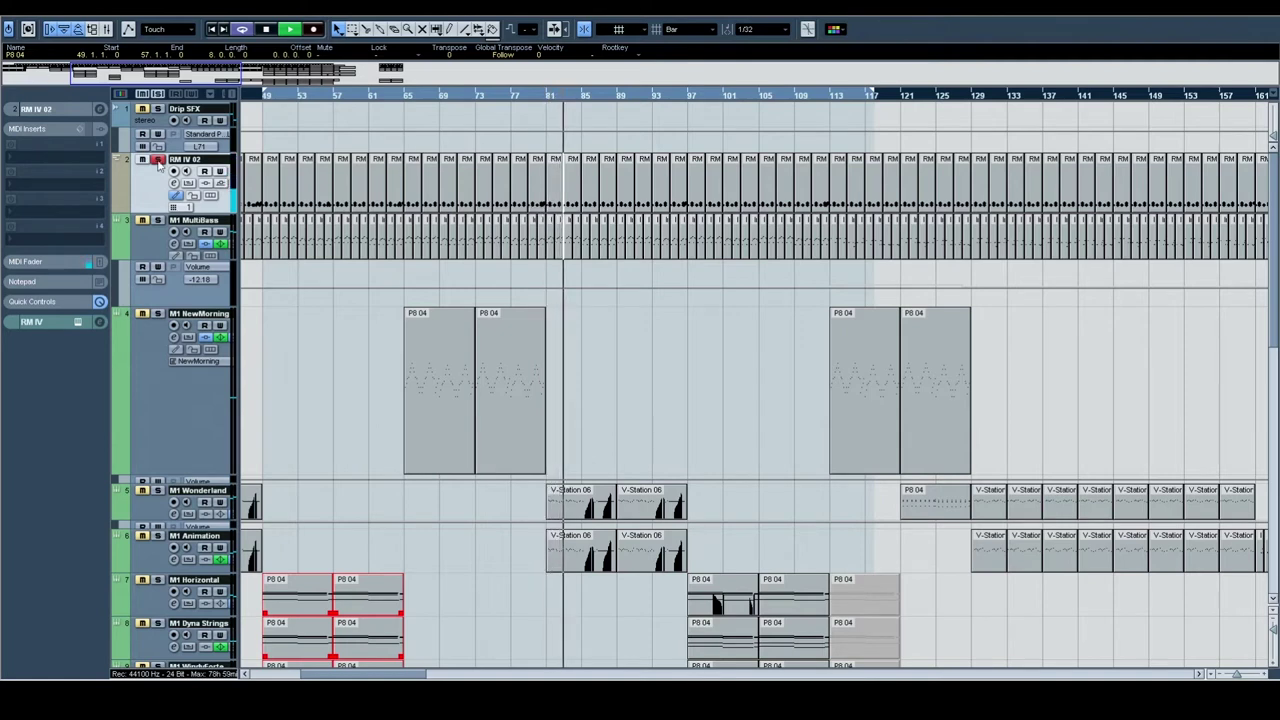
scroll(588, 296, "down", 3)
scroll(591, 297, "right", 1)
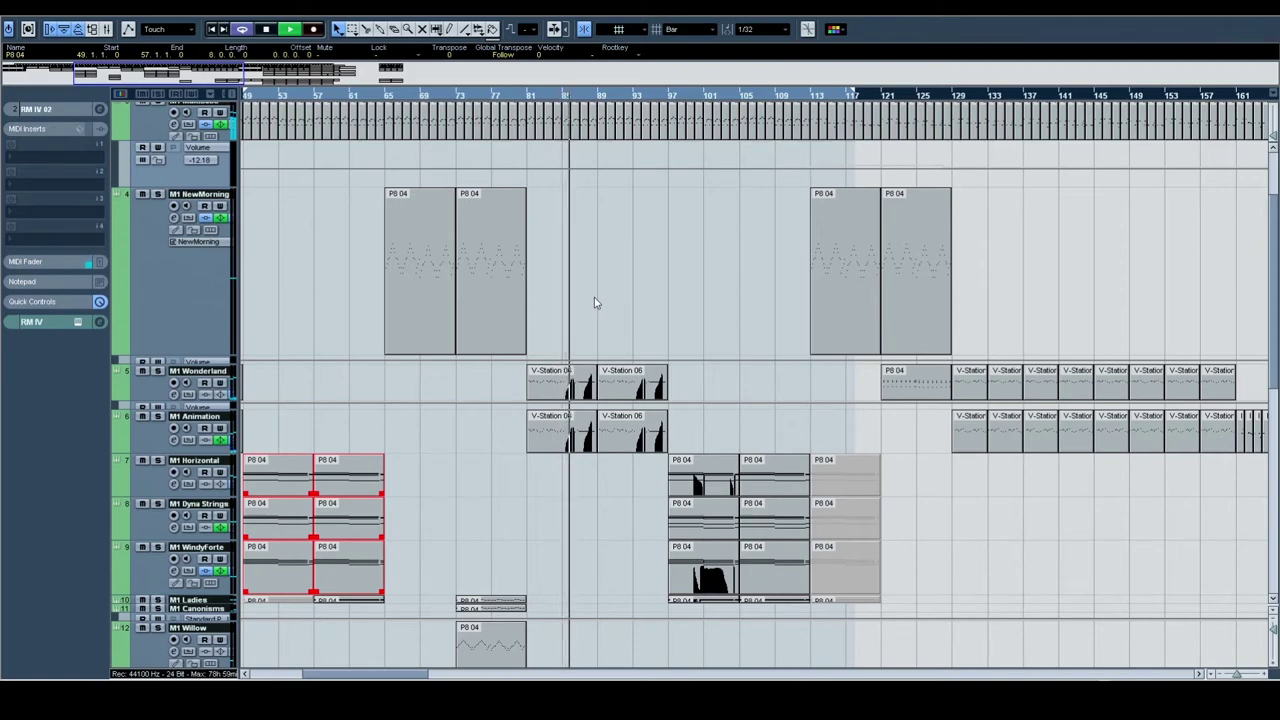
Step: Extend the cycle range past the end of the main arrangement, beyond bar 241
left_click_drag(594, 298, 537, 306)
scroll(537, 306, "right", 2)
scroll(537, 306, "up", 1)
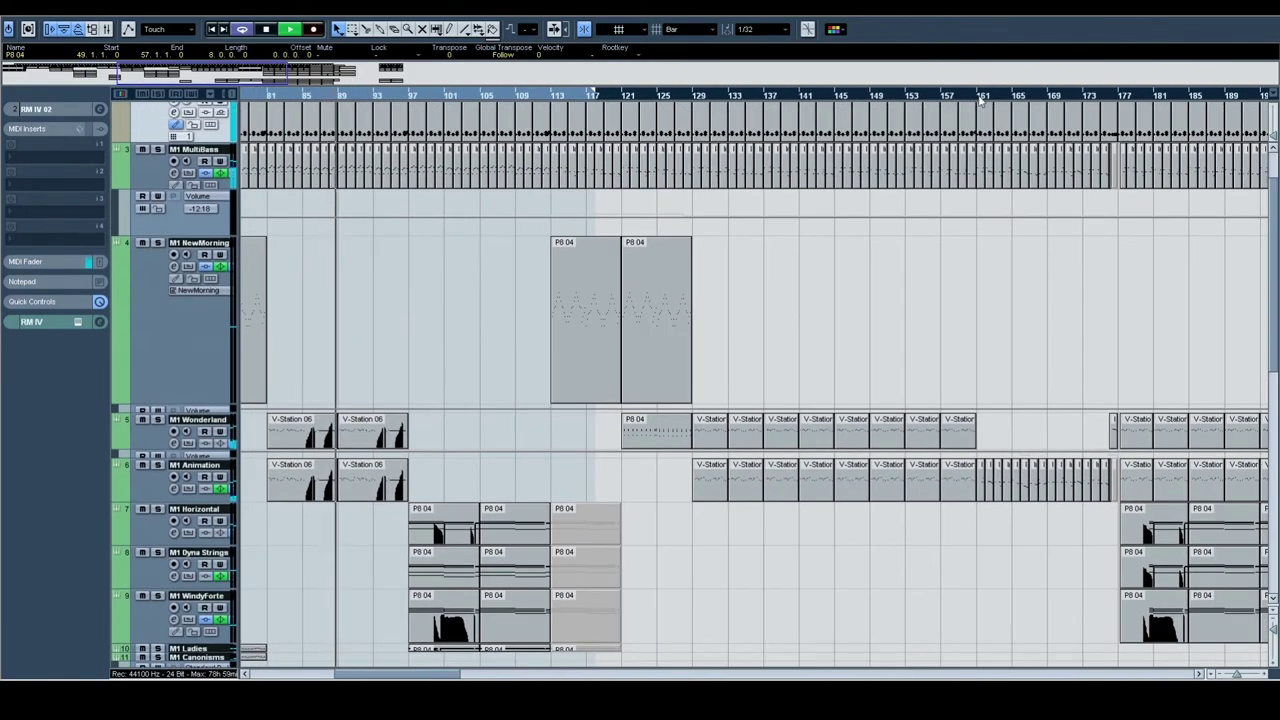
scroll(1230, 90, "right", 7)
scroll(1267, 88, "right", 5)
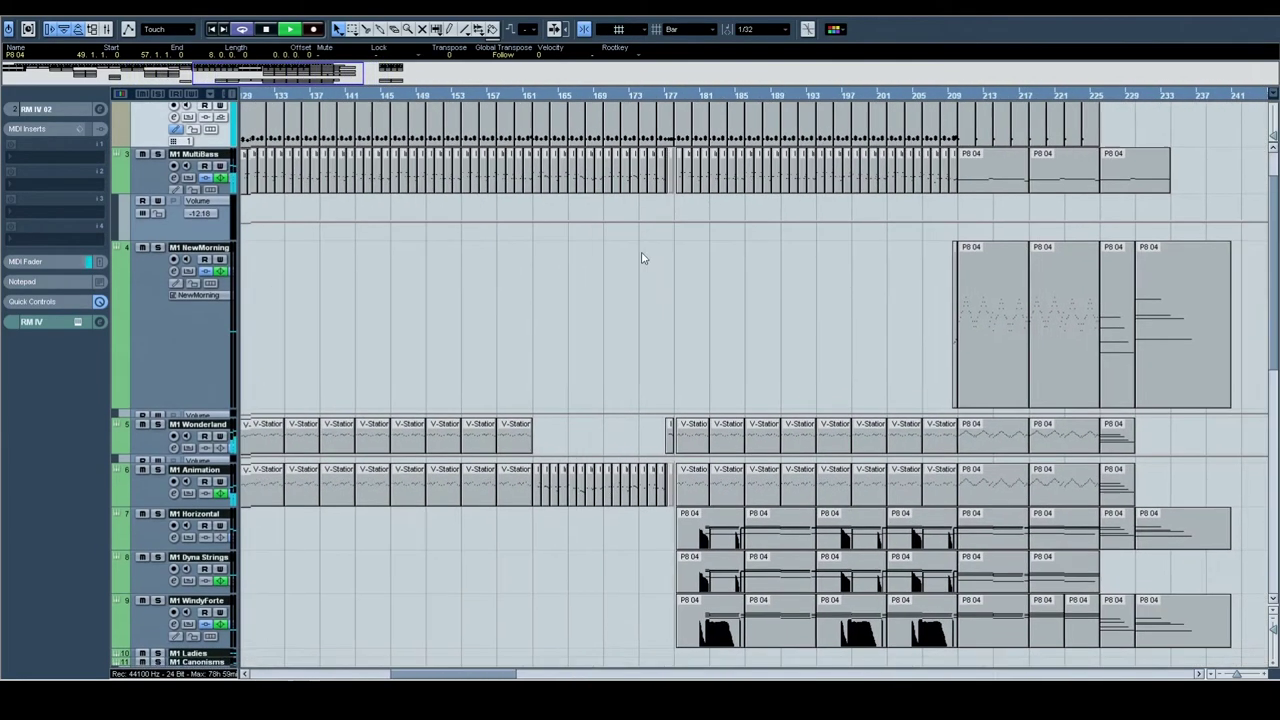
Step: Review the inserts, equalizer and sends usage of the M1 MultiBass, NewMorning and Wonderland tracks
scroll(643, 257, "left", 4)
left_click(141, 177)
left_click(42, 303)
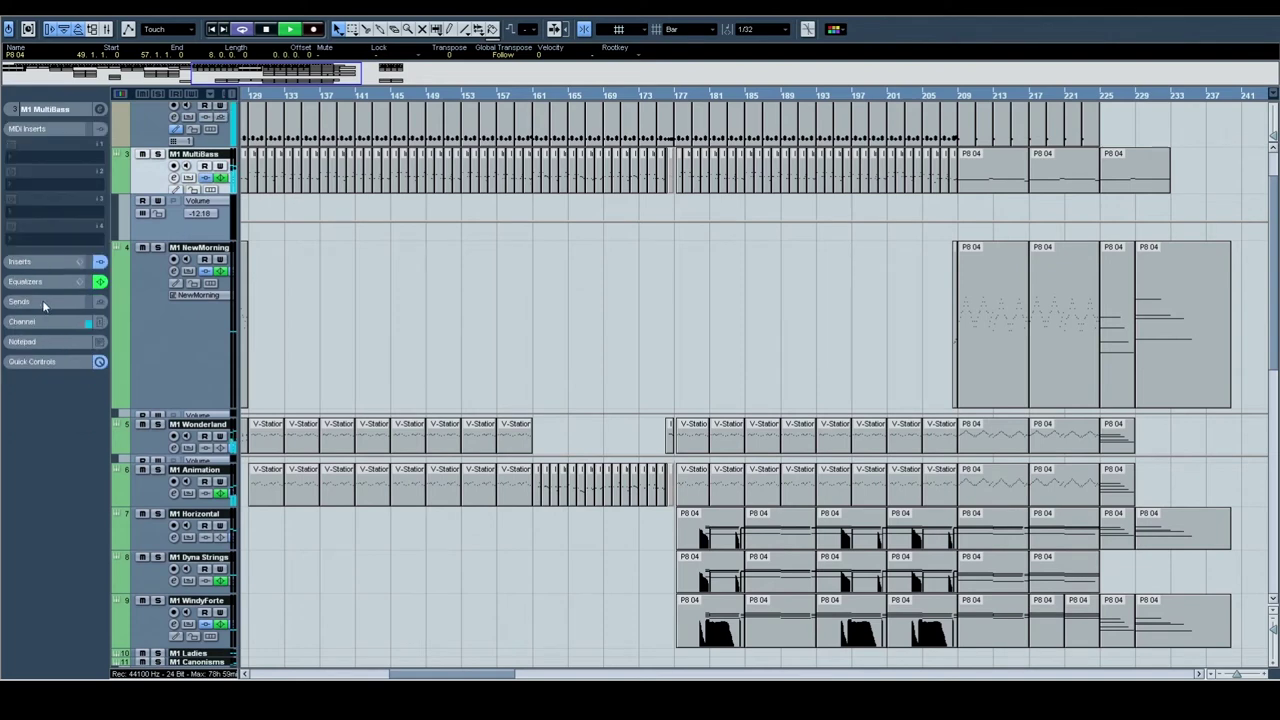
left_click(155, 326)
left_click(133, 448)
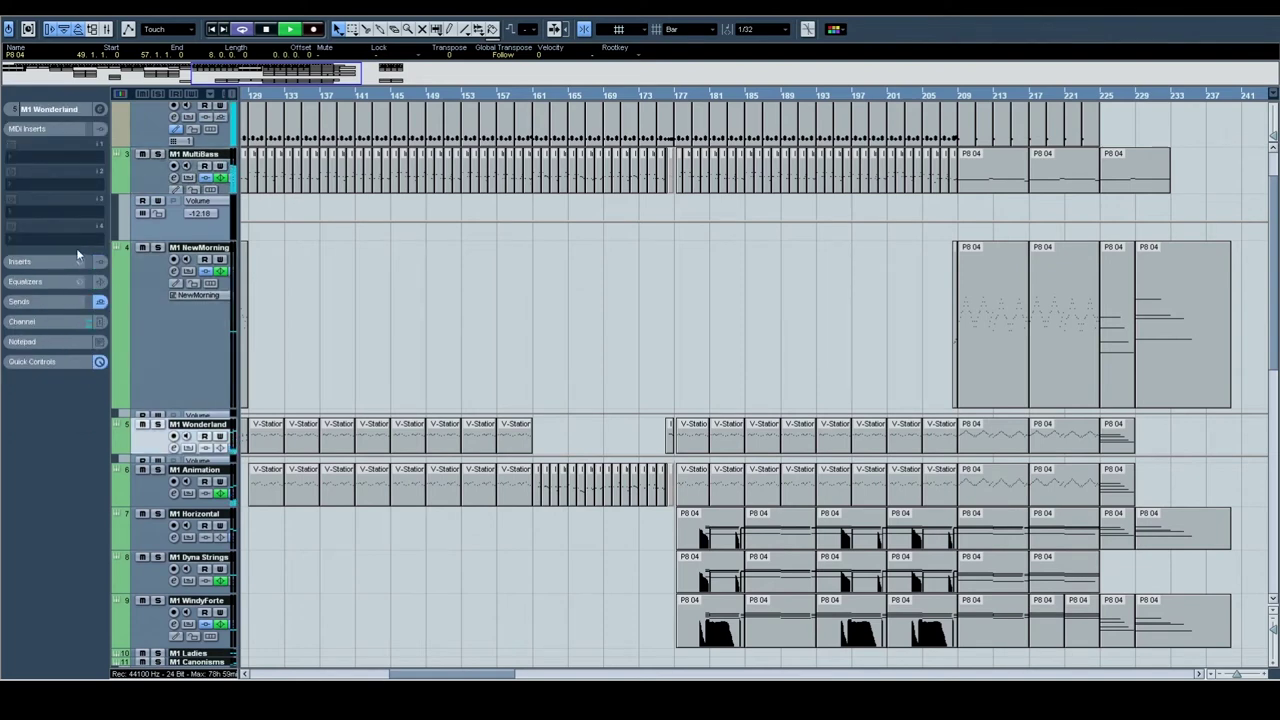
Step: Review the inserts, equalizer and sends usage of the M1 tracks from Animation down to Willow
left_click(130, 480)
left_click(137, 529)
left_click(146, 580)
left_click(150, 628)
scroll(397, 489, "down", 3)
left_click(210, 430)
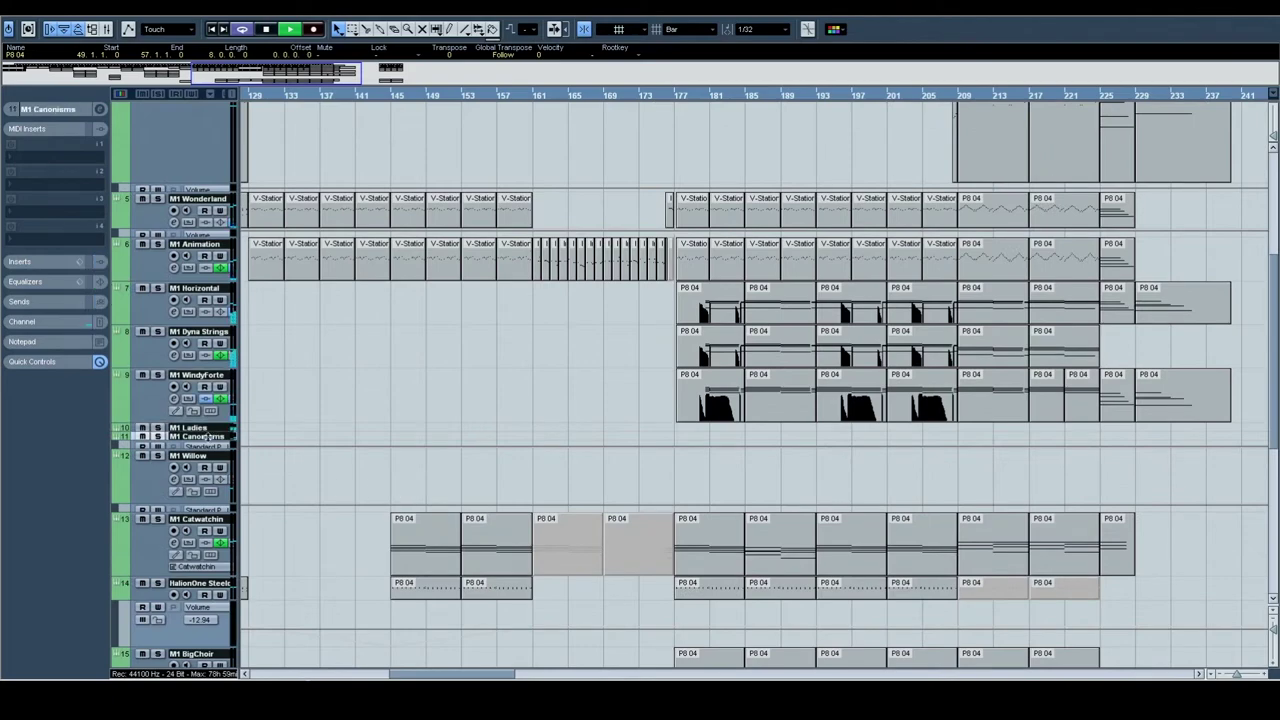
left_click(166, 482)
scroll(503, 300, "up", 3)
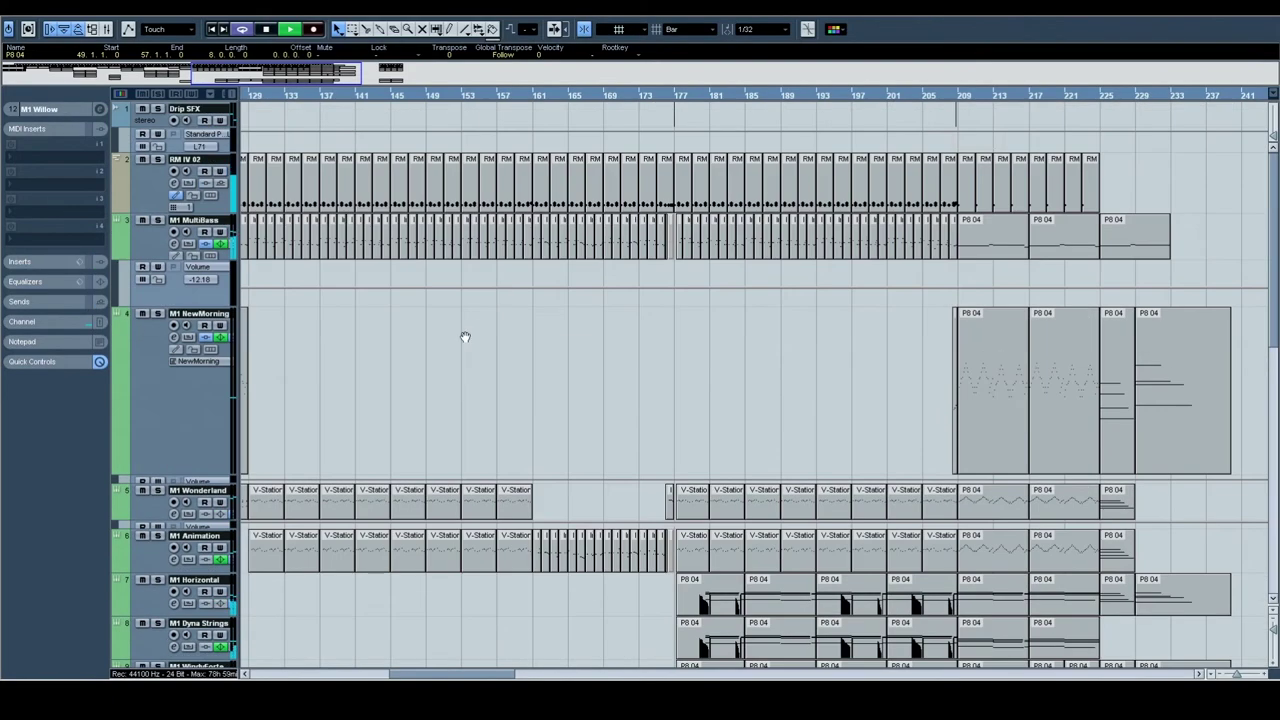
Step: Select the HalionOne steel drum track and examine the random position settings of its Track FX MIDI insert
scroll(600, 320, "left", 4)
left_click_drag(697, 315, 630, 259)
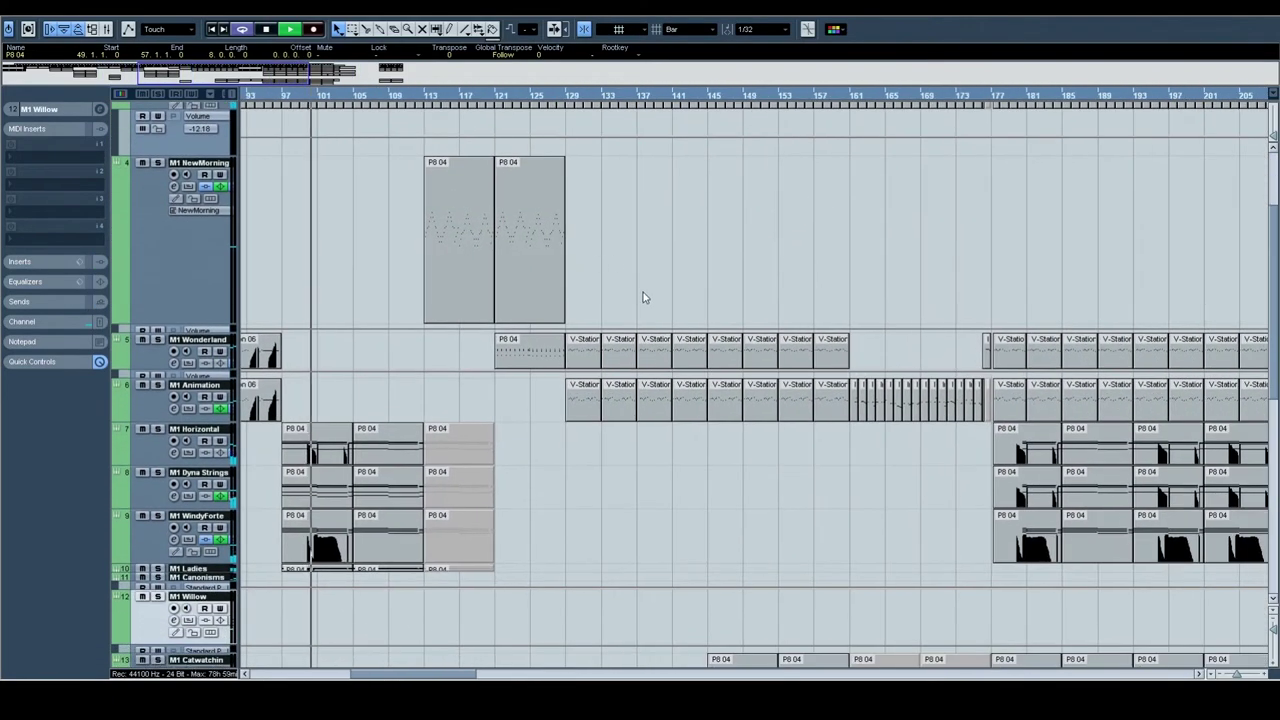
scroll(800, 407, "down", 3)
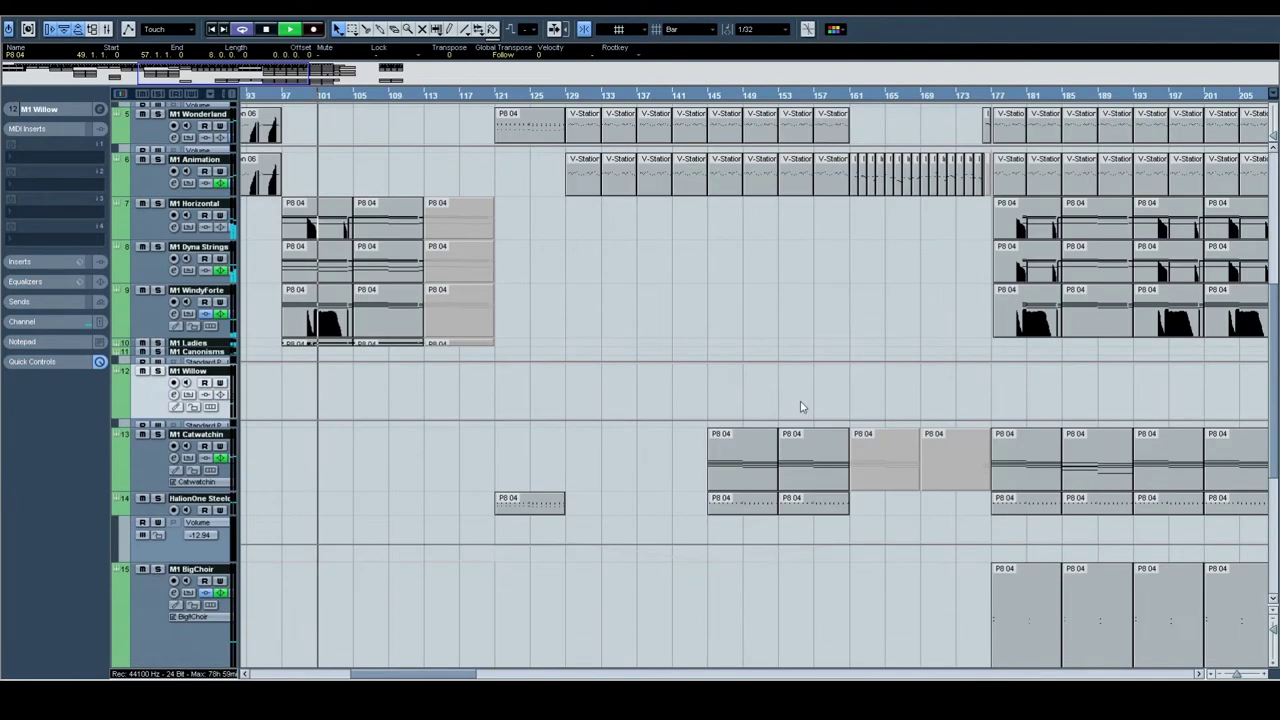
left_click(200, 498)
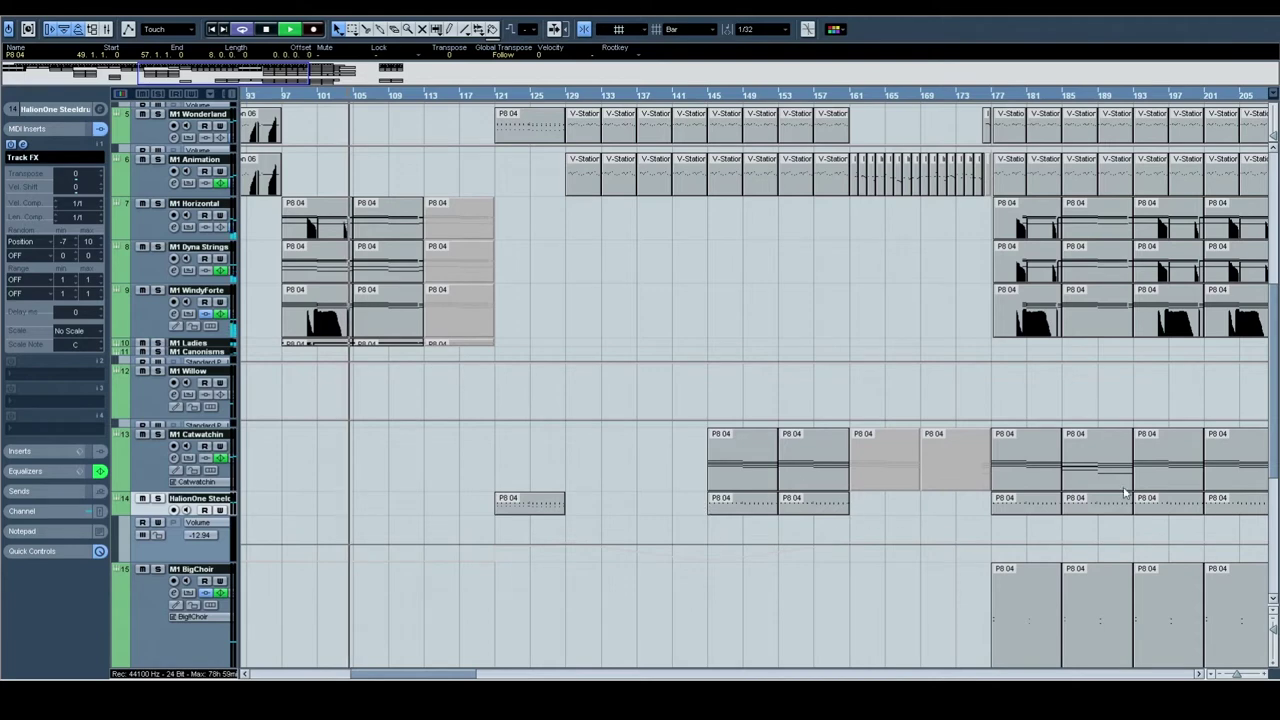
scroll(590, 175, "up", 3)
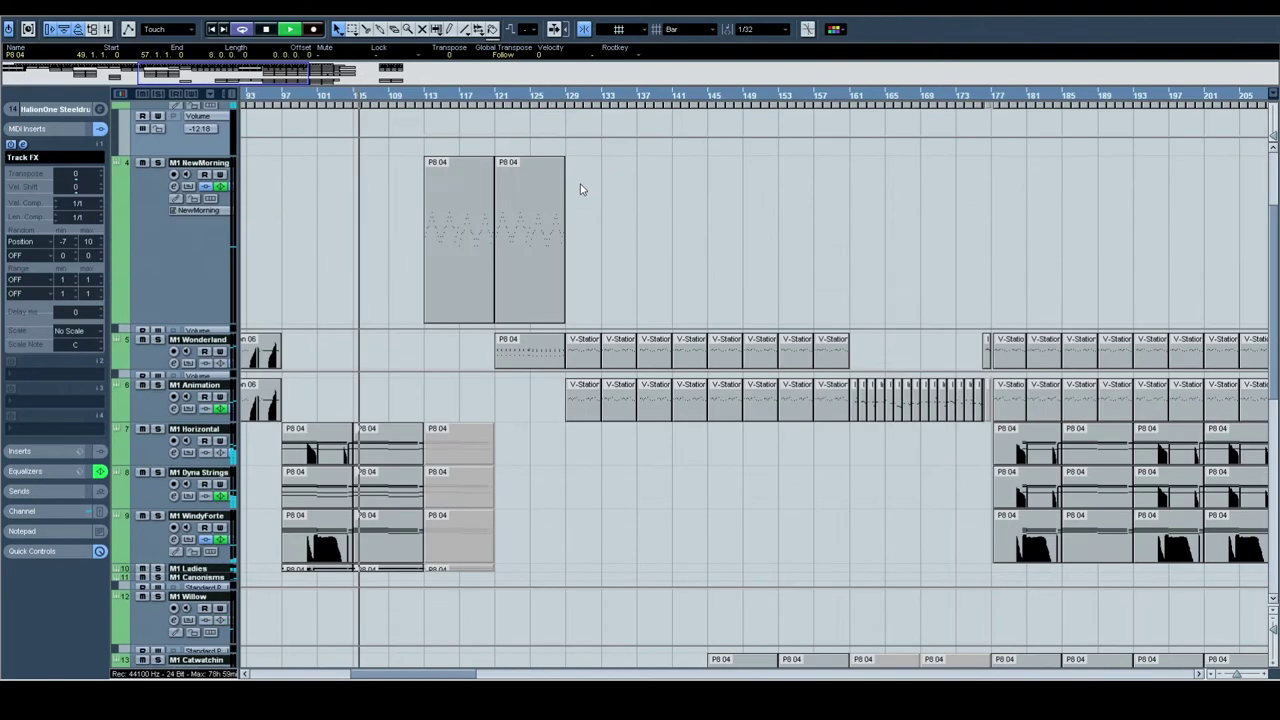
Step: Move playback and the start of the cycle range to bar 113, where the M1 NewMorning parts return
left_click(514, 98)
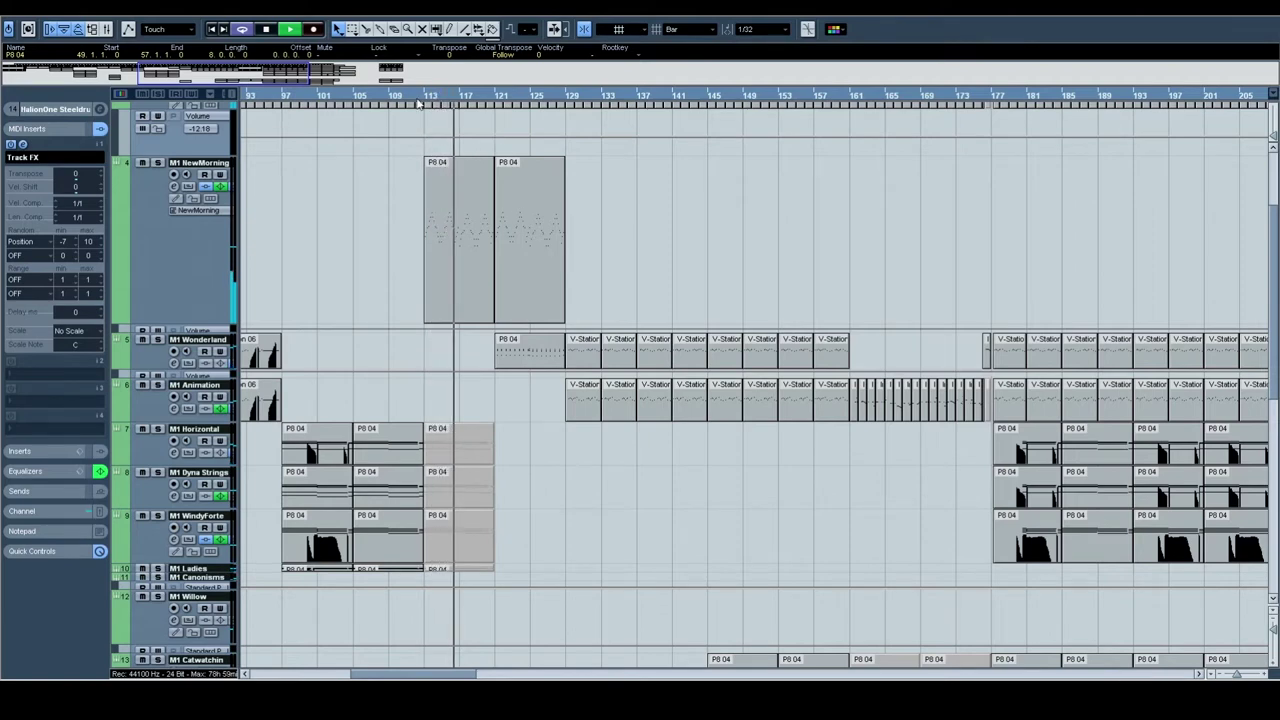
left_click_drag(414, 98, 409, 117)
scroll(488, 226, "up", 2)
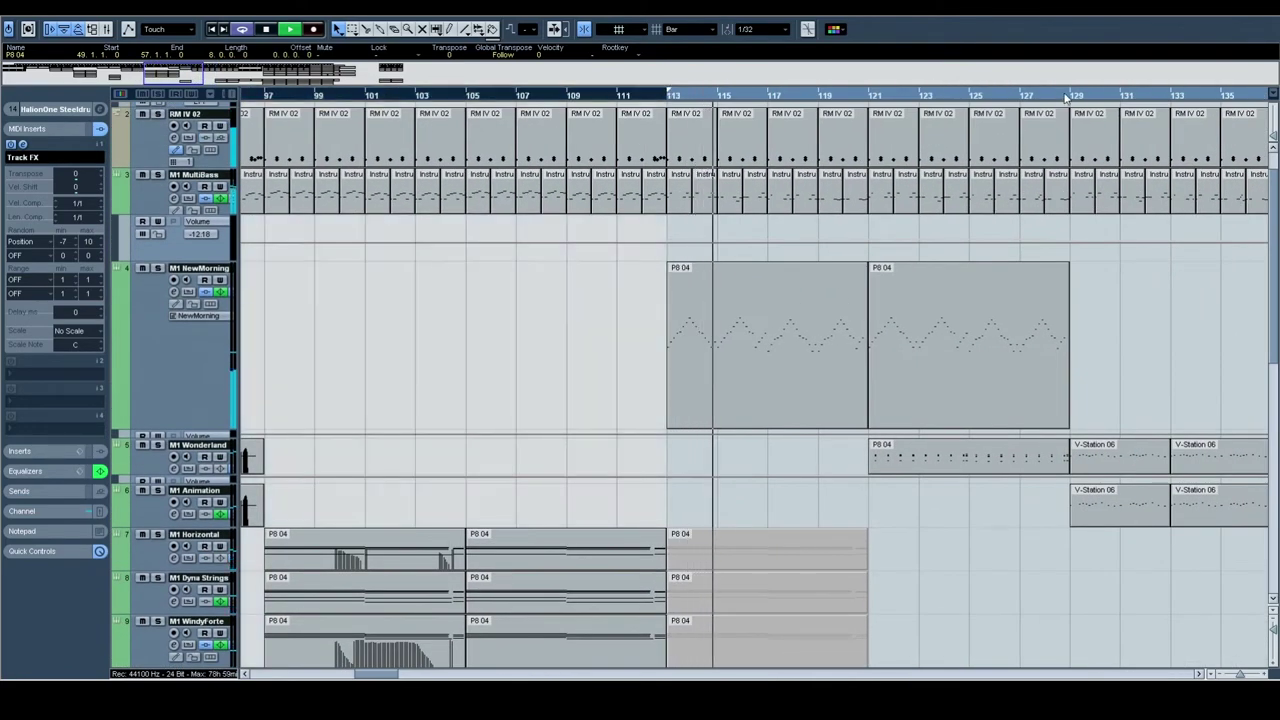
Step: Set the end of the cycle range to bar 129 and solo the M1 MultiBass track
left_click(1066, 94, "alt")
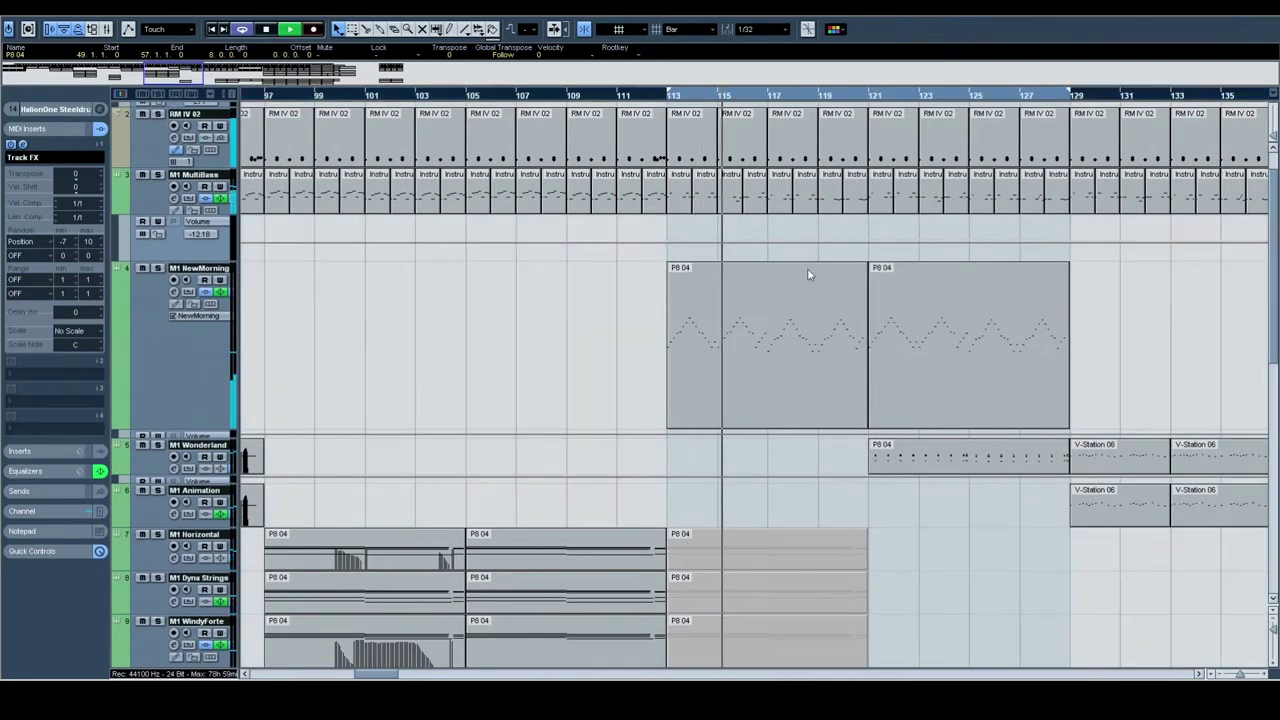
left_click_drag(785, 374, 654, 353)
left_click(144, 152)
left_click(157, 153)
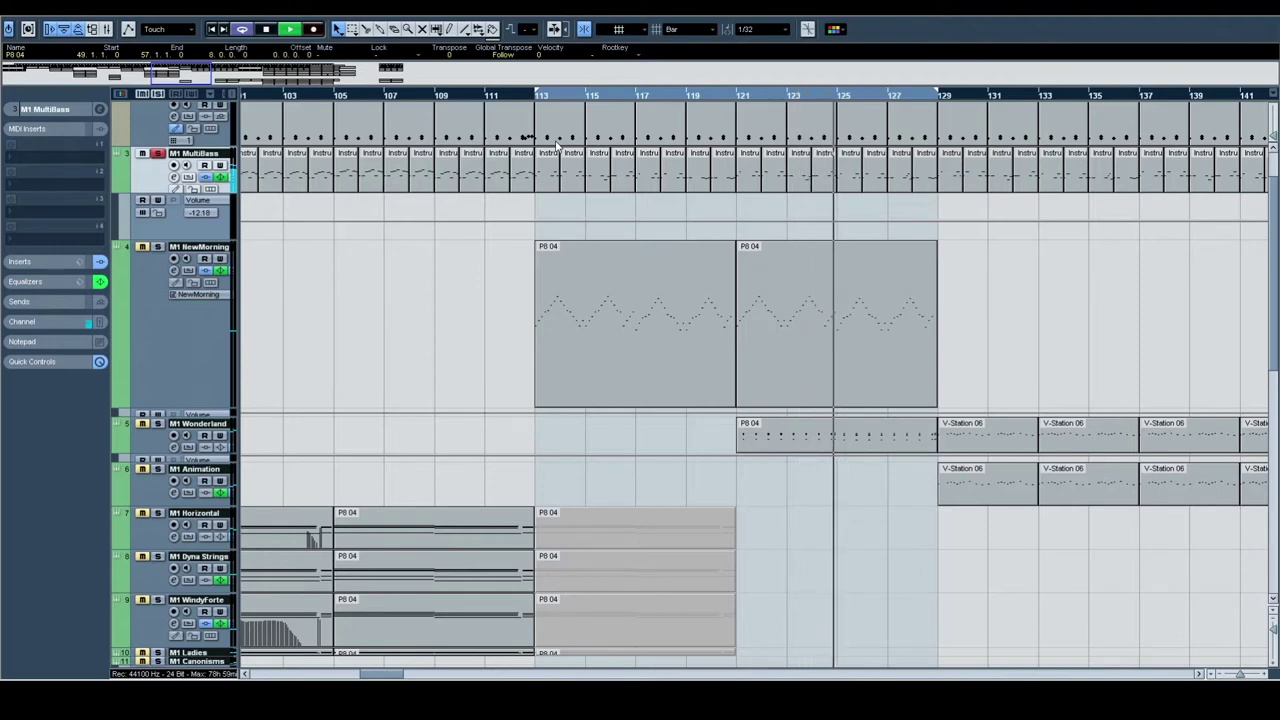
Step: Select the M1 MultiBass parts from bar 113 to 129 and examine their notes in the Key Editor
left_click_drag(928, 210, 810, 180)
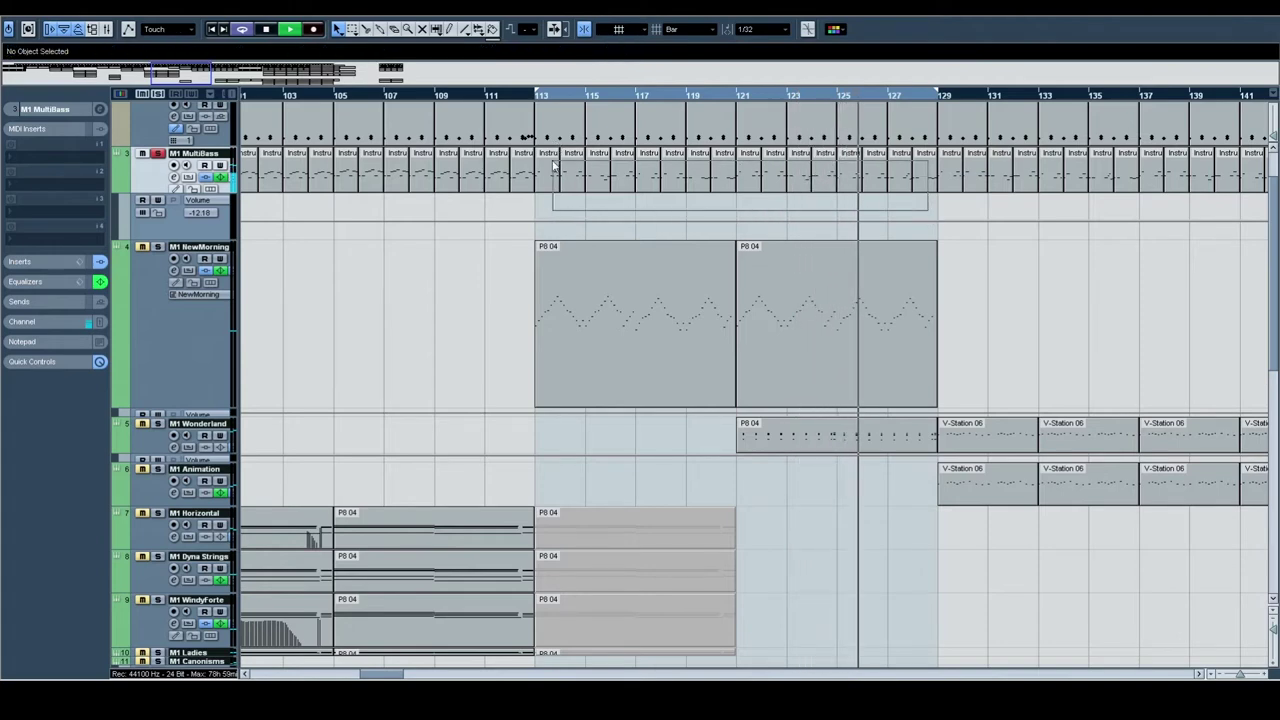
left_click_drag(550, 165, 548, 163)
key("Return")
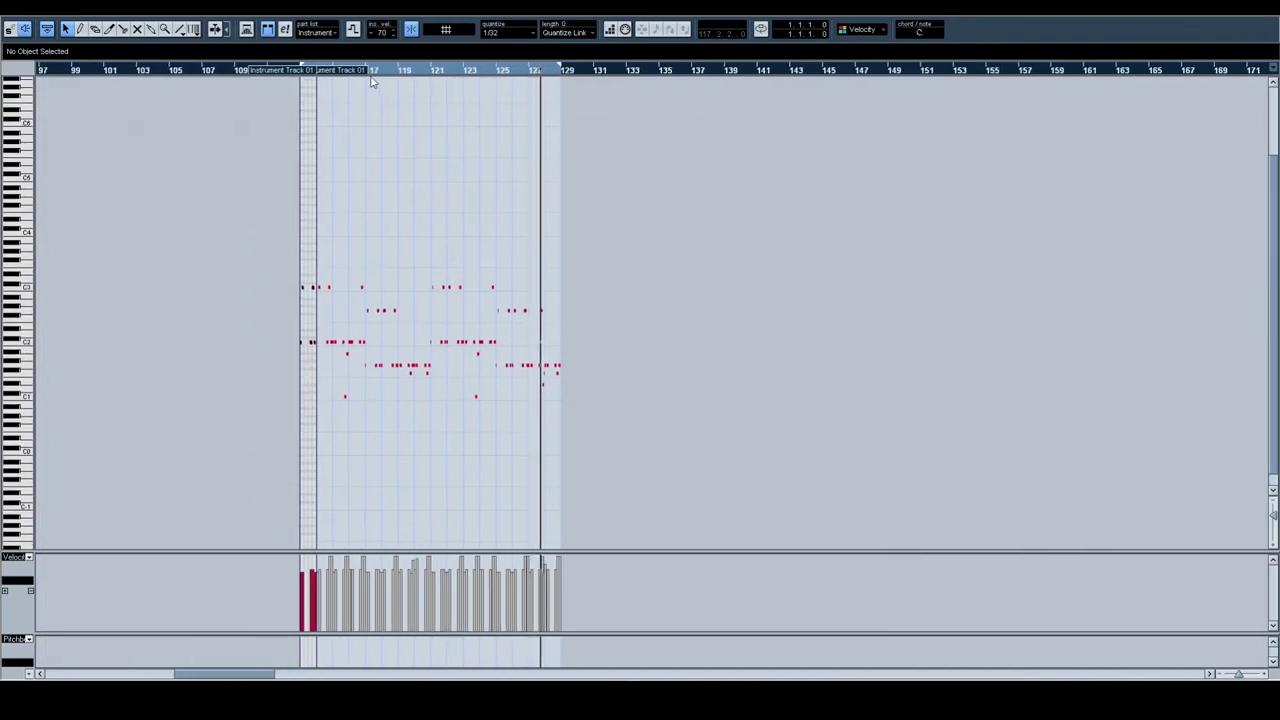
left_click_drag(375, 80, 170, 107)
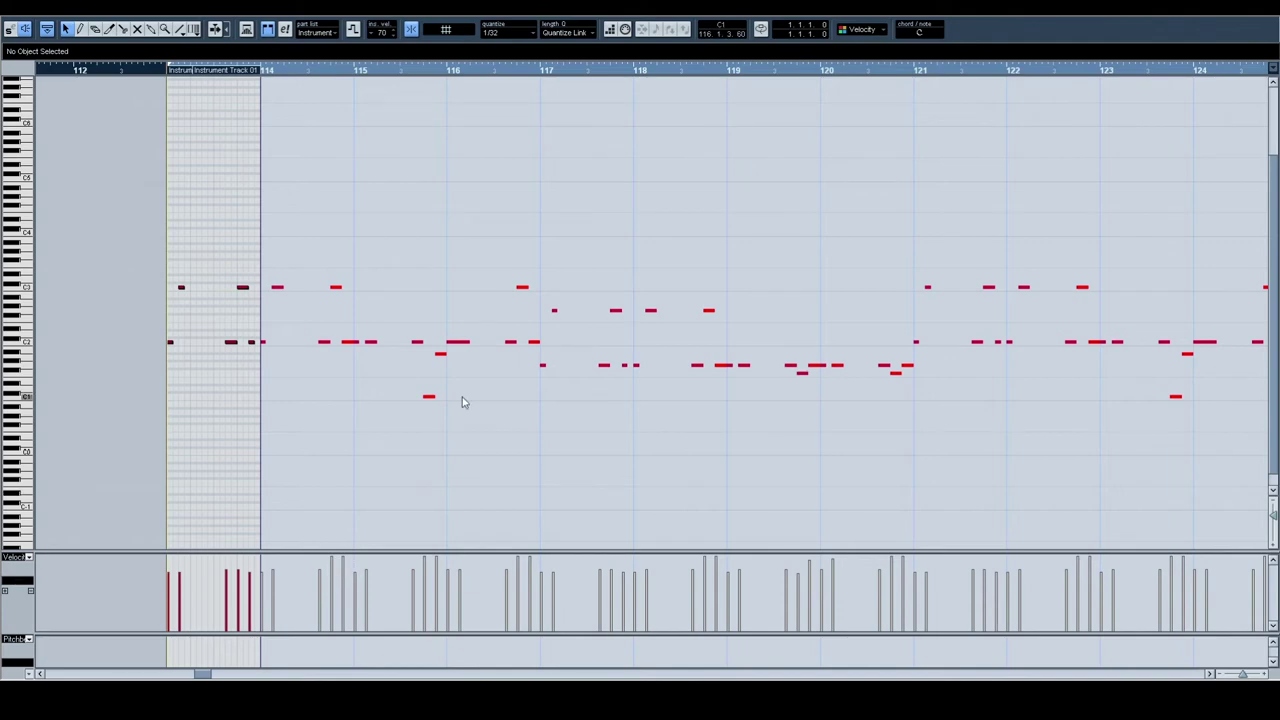
key("Return")
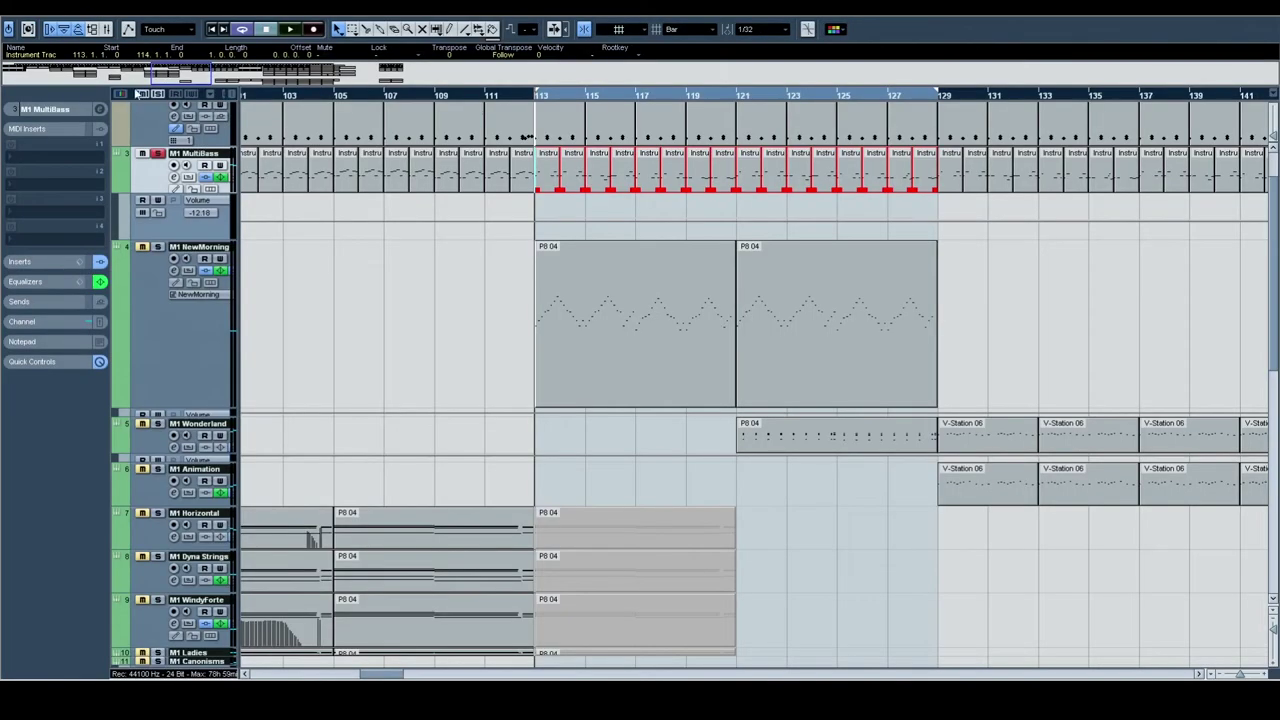
Step: Play from bar 113 with all tracks and follow the M1 MultiBass notes in the Key Editor up to bar 129
key("space")
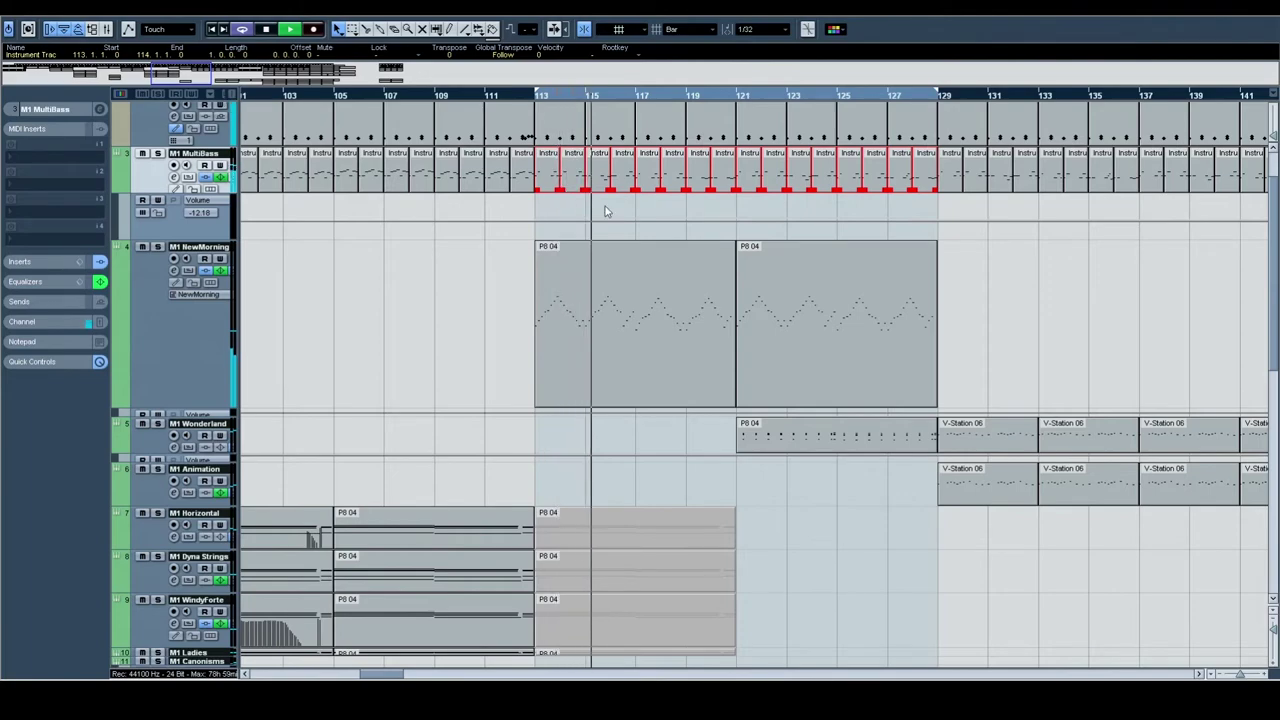
key("Return")
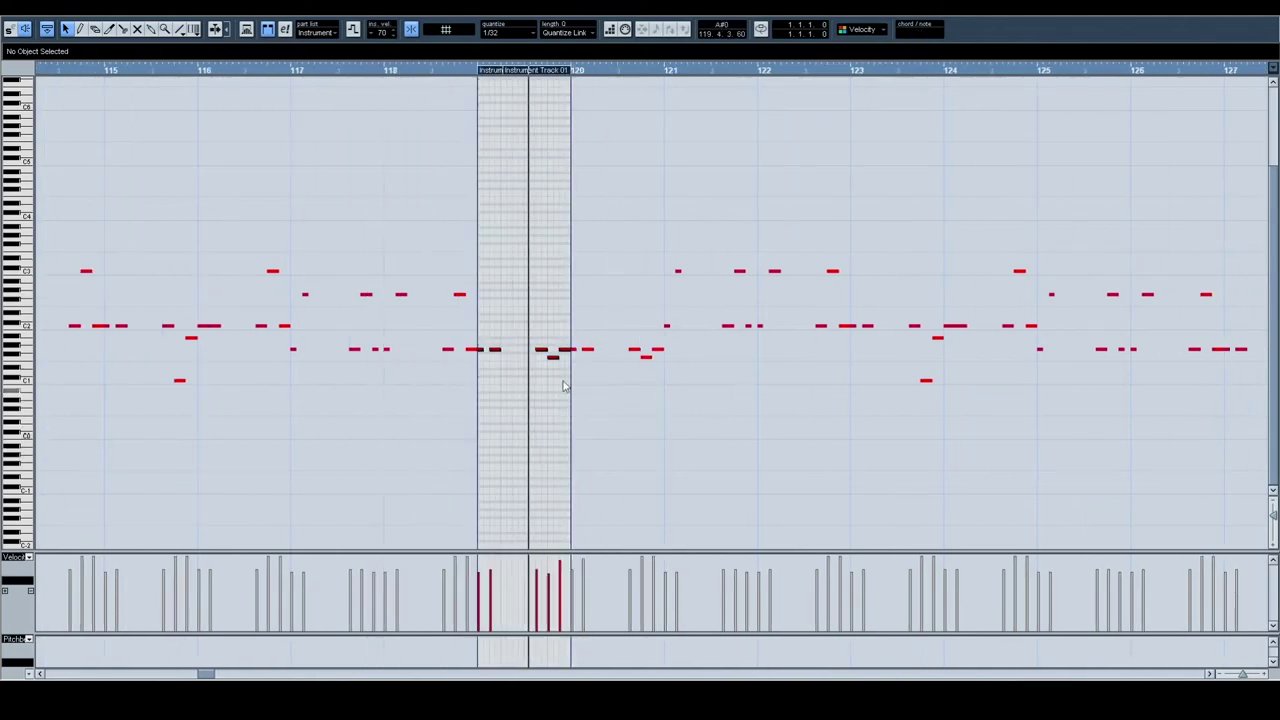
left_click_drag(881, 414, 677, 434)
left_click(666, 406)
left_click(631, 406)
left_click(789, 423)
left_click_drag(827, 438, 693, 420)
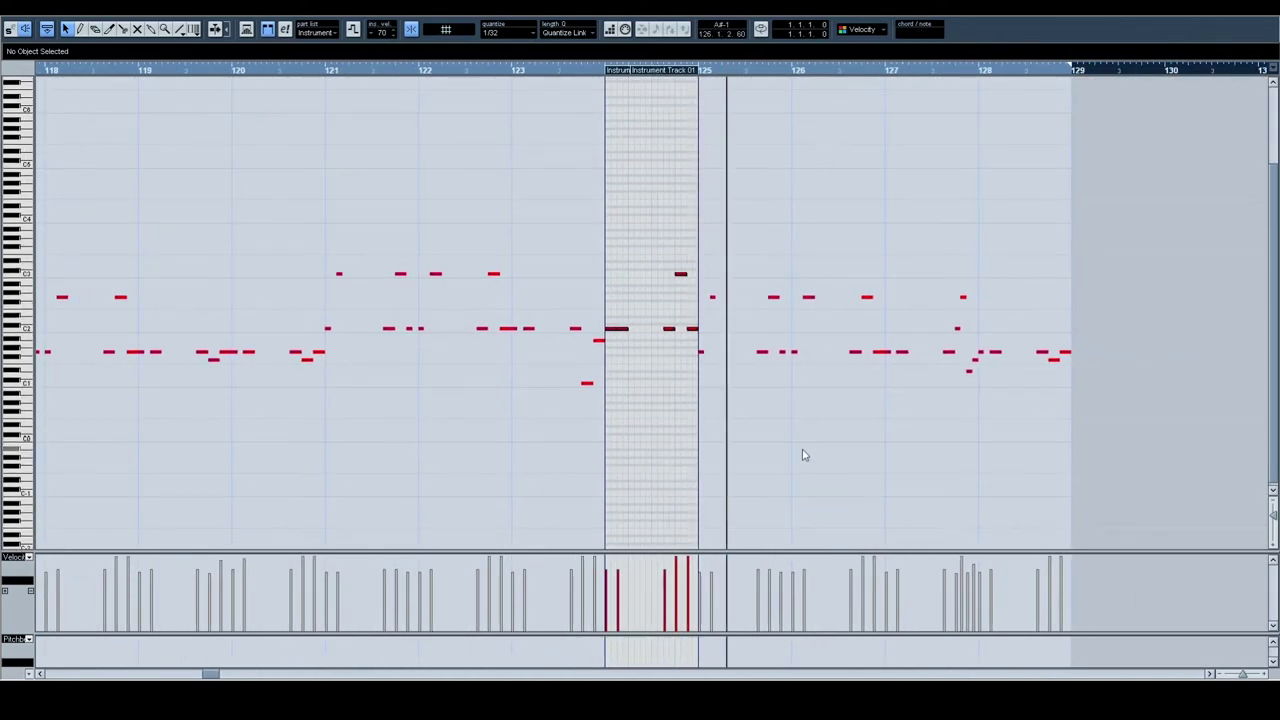
left_click_drag(914, 420, 736, 405)
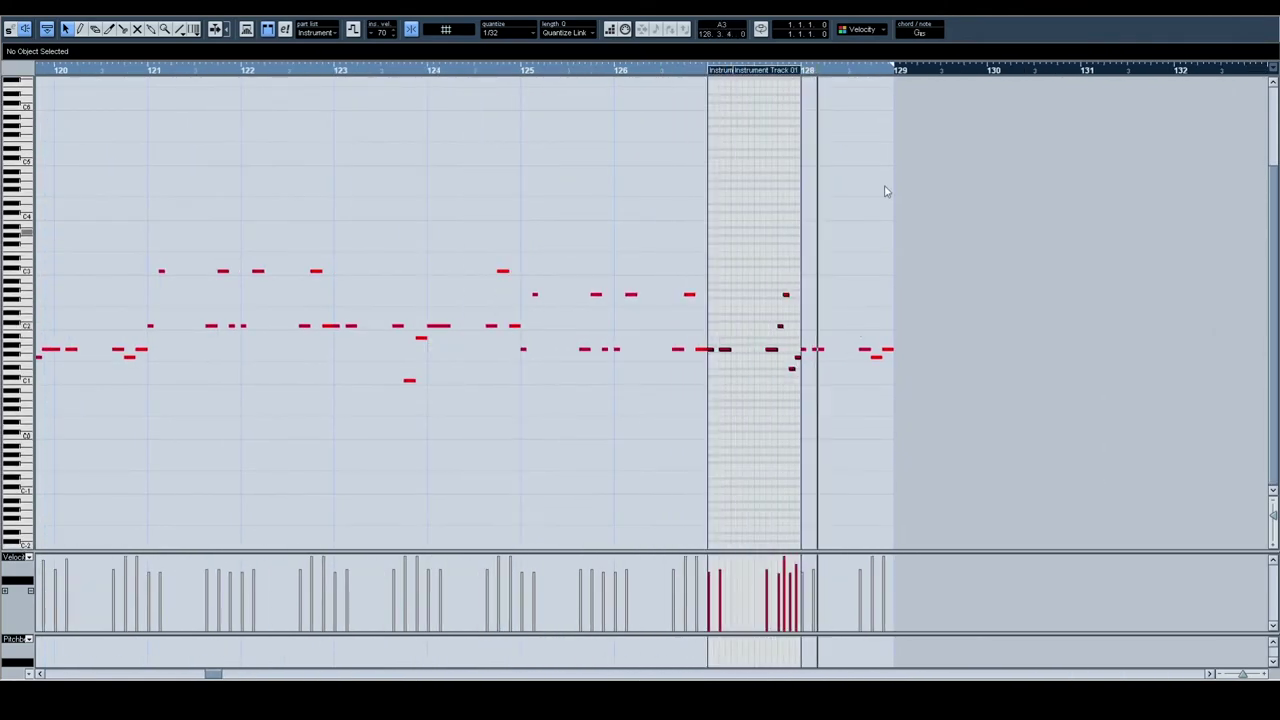
left_click(1266, 8)
Step: Solo the M1 MultiBass and RM IV 02 tracks and play them together from bar 113
left_click_drag(542, 224, 413, 331)
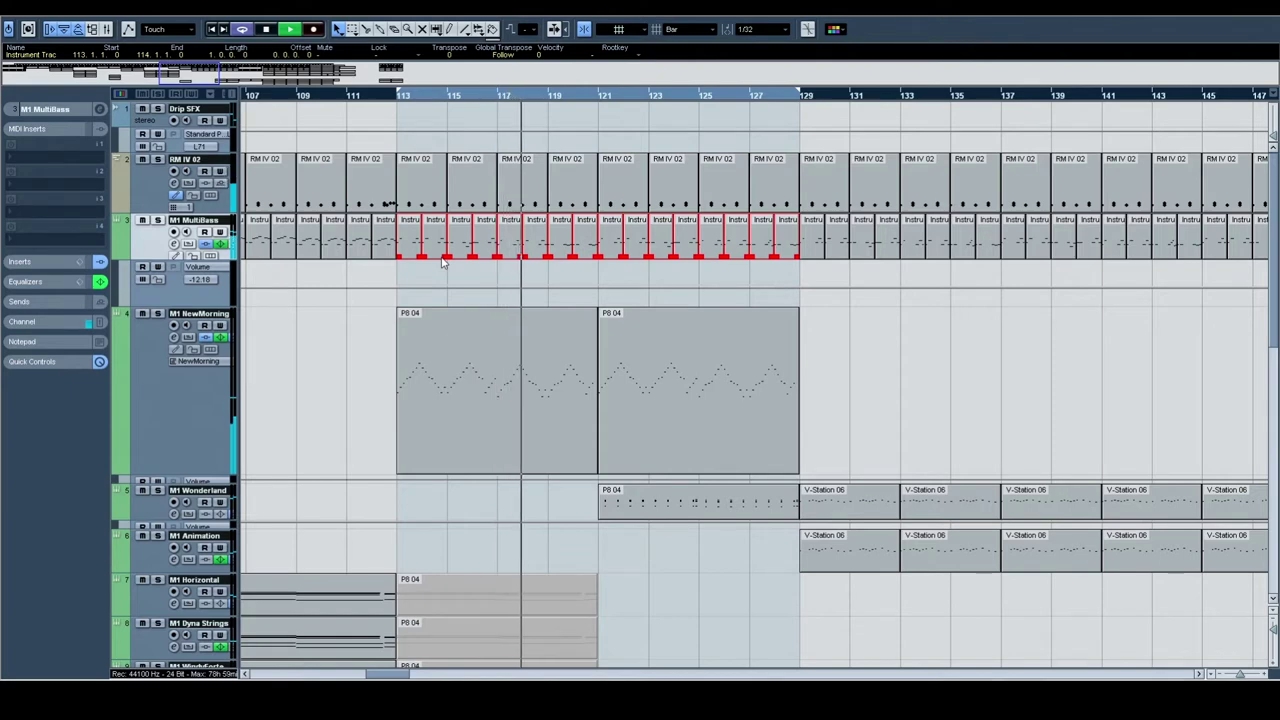
left_click(157, 220)
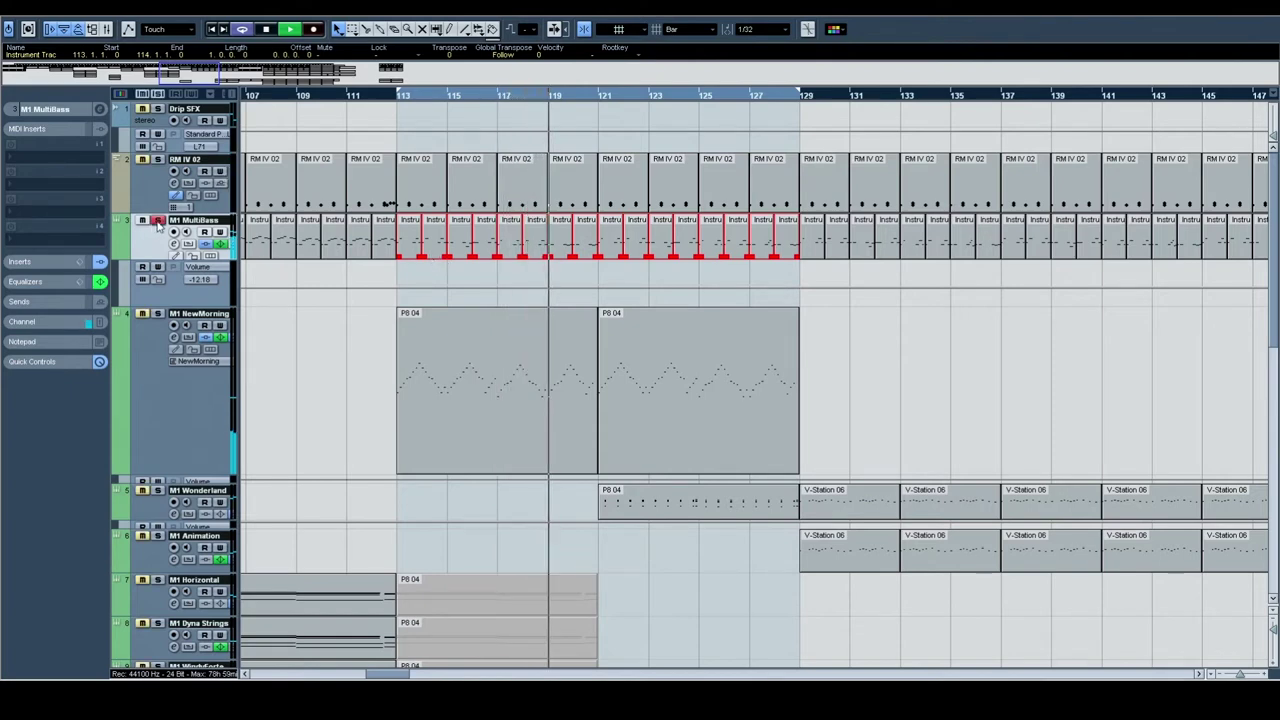
left_click(157, 159)
left_click_drag(399, 95, 398, 175)
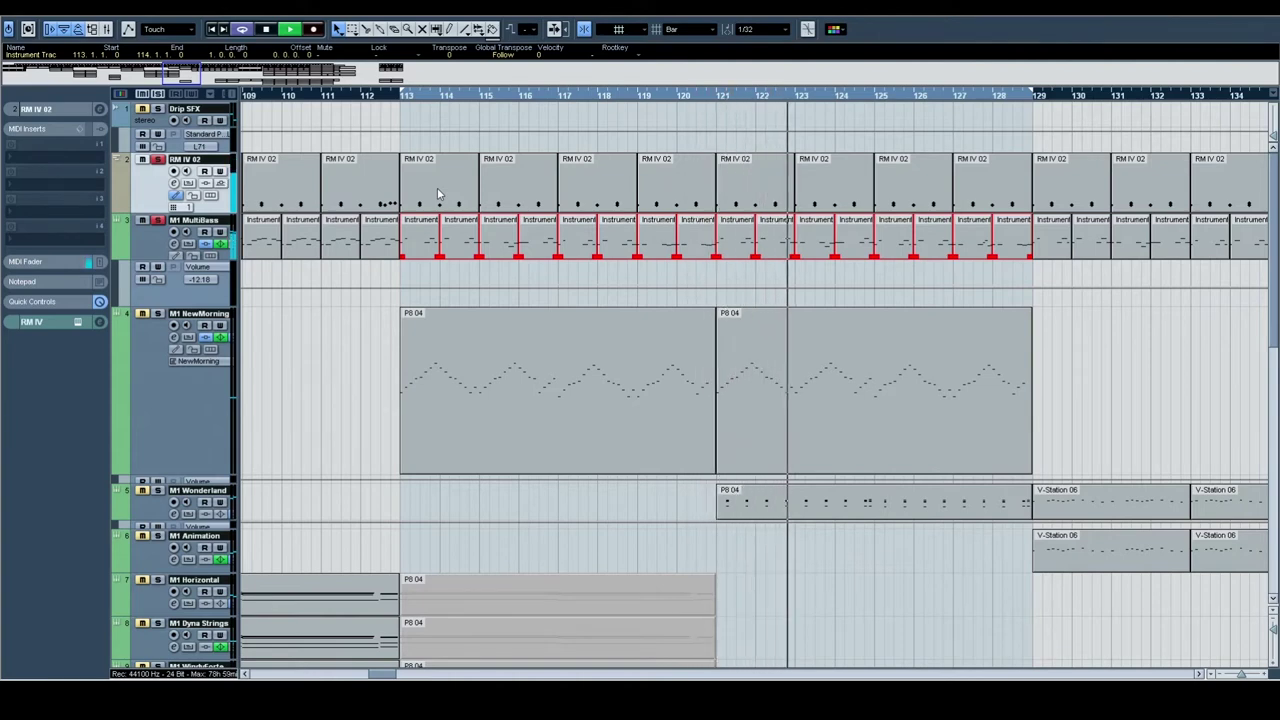
key("space")
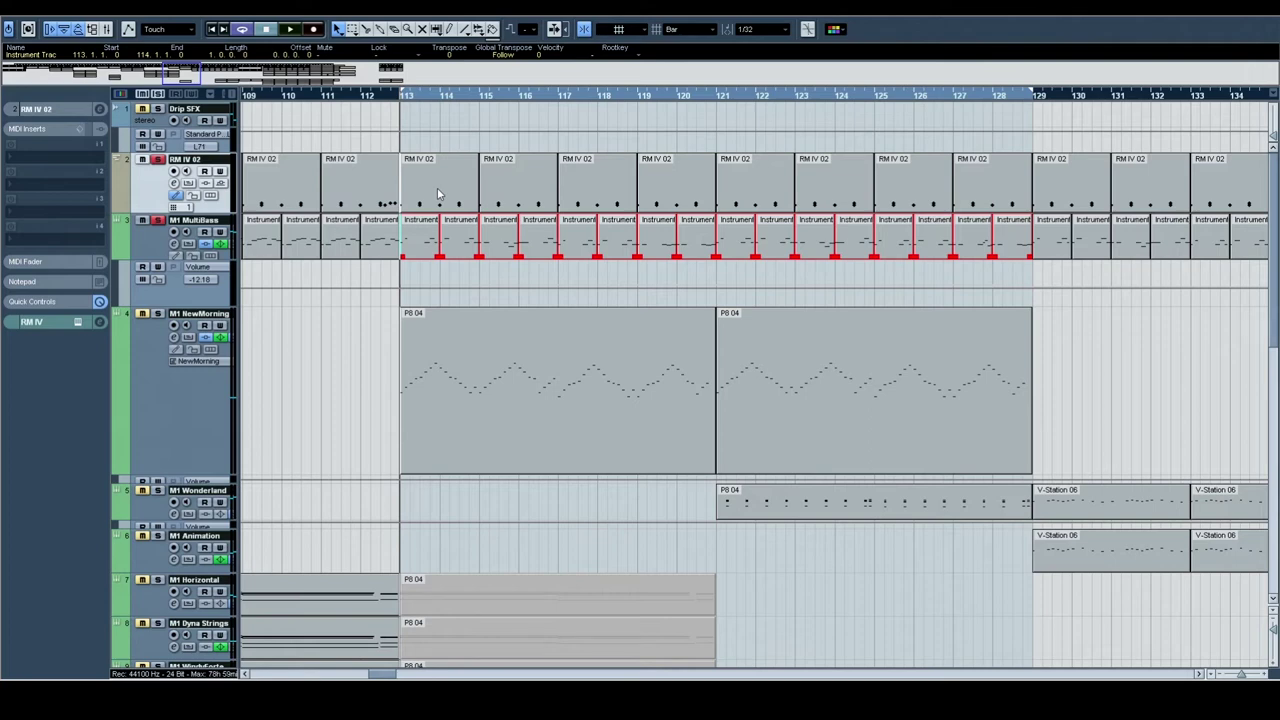
key("space")
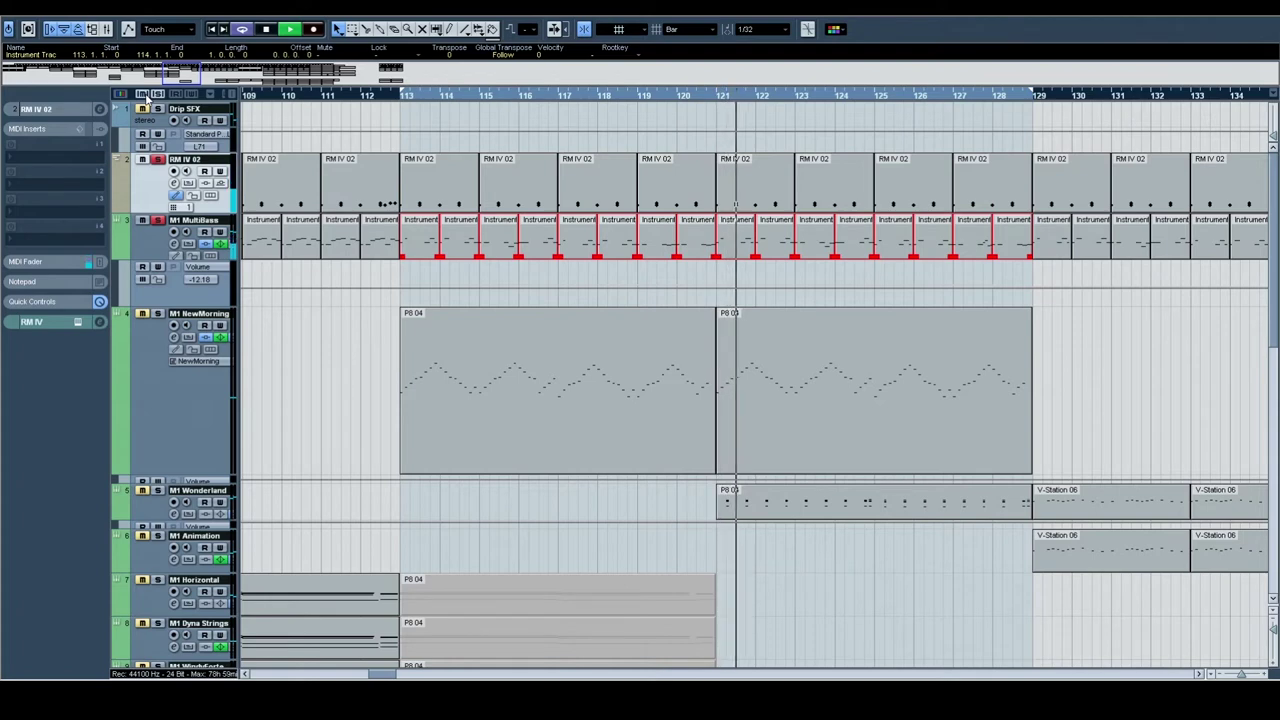
Step: Solo the M1 Wonderland track and examine the notes of its P8 04 part at bar 121 in the Key Editor
left_click_drag(1012, 489, 802, 447)
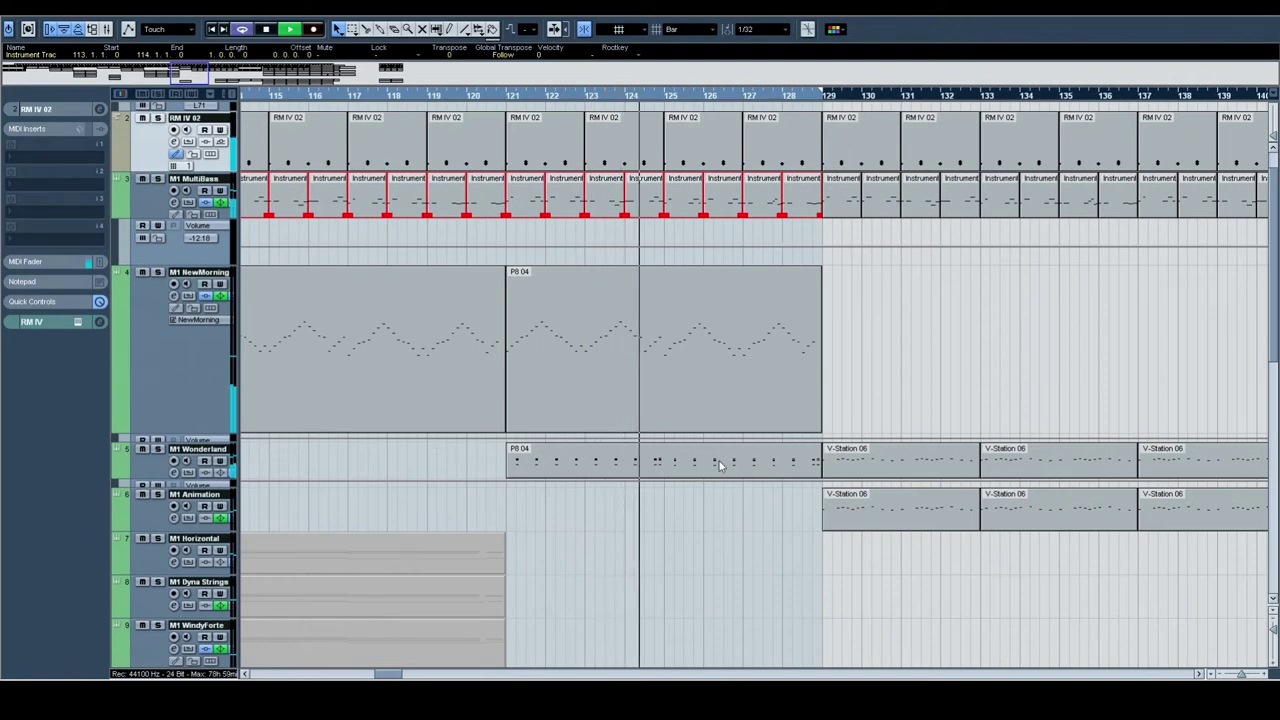
scroll(640, 410, "down", 5)
scroll(628, 400, "up", 1)
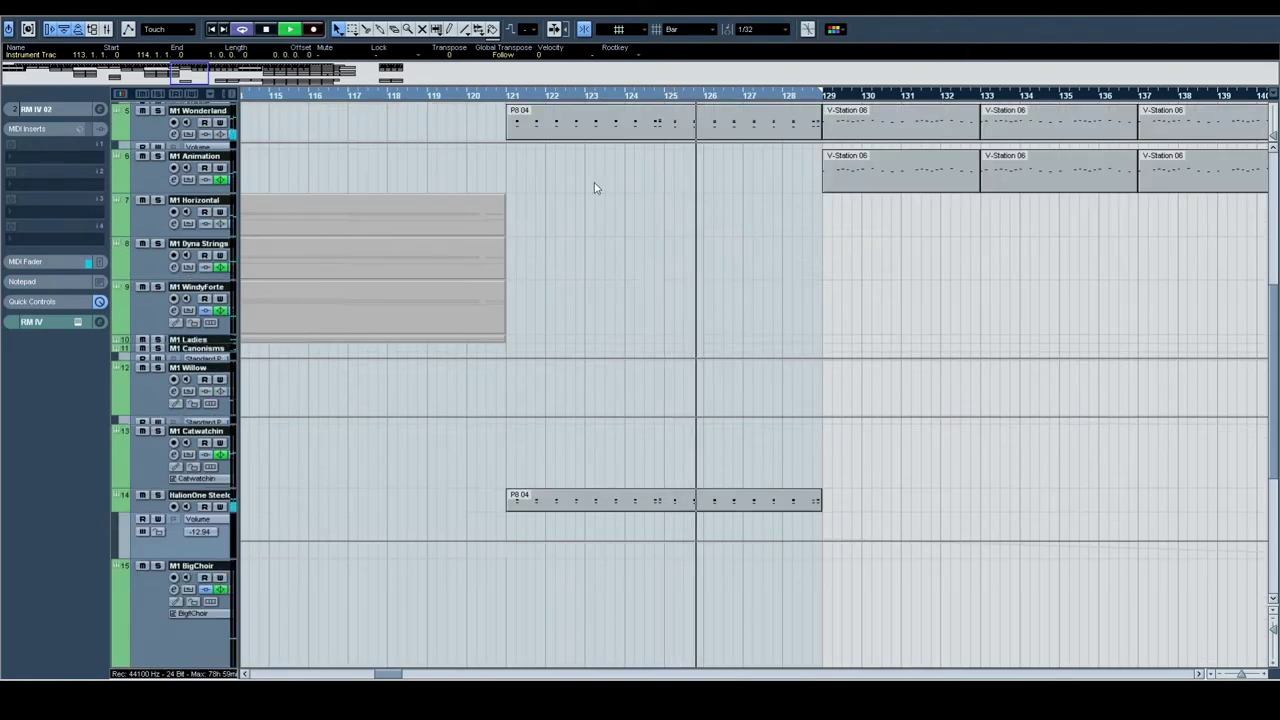
scroll(383, 343, "up", 2)
left_click(157, 223)
left_click(600, 242)
key("l")
double_click(552, 222)
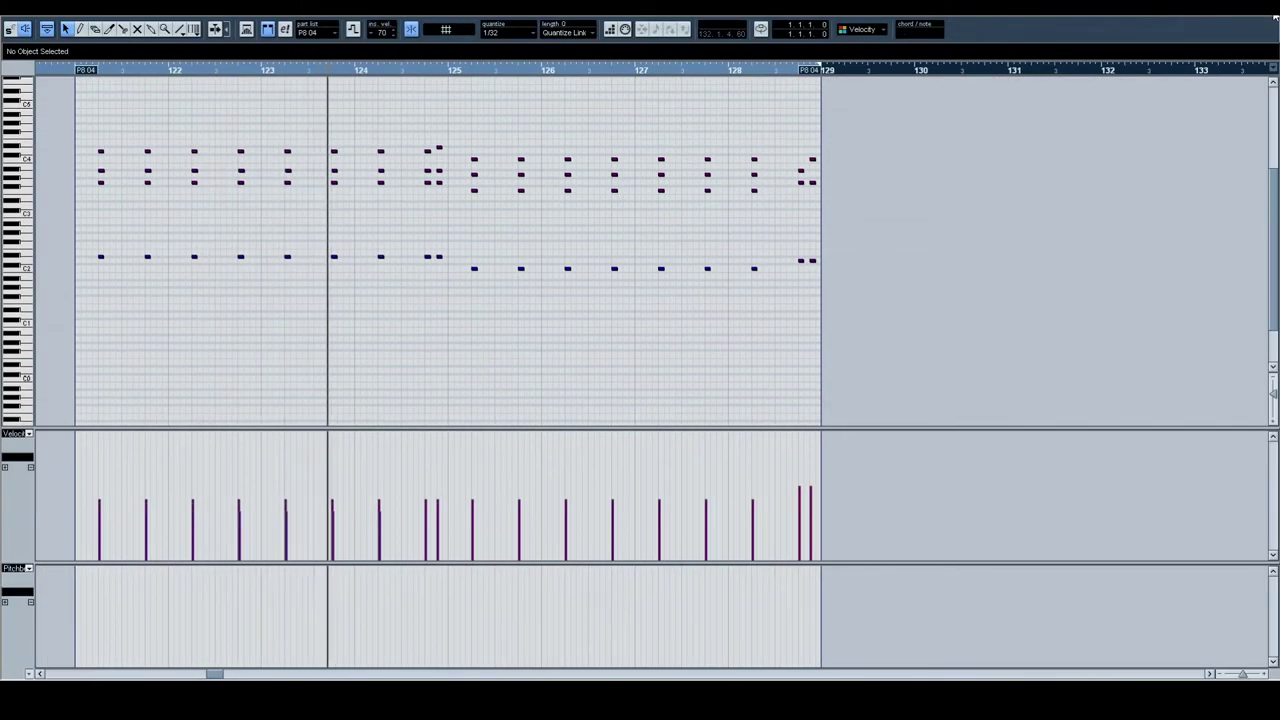
key("Return")
Step: Stop playback, solo the HalionOne steel drum track and view its Steeldrum sound settings in the HALionOne instrument
scroll(491, 441, "down", 5)
key("space")
left_click(126, 273)
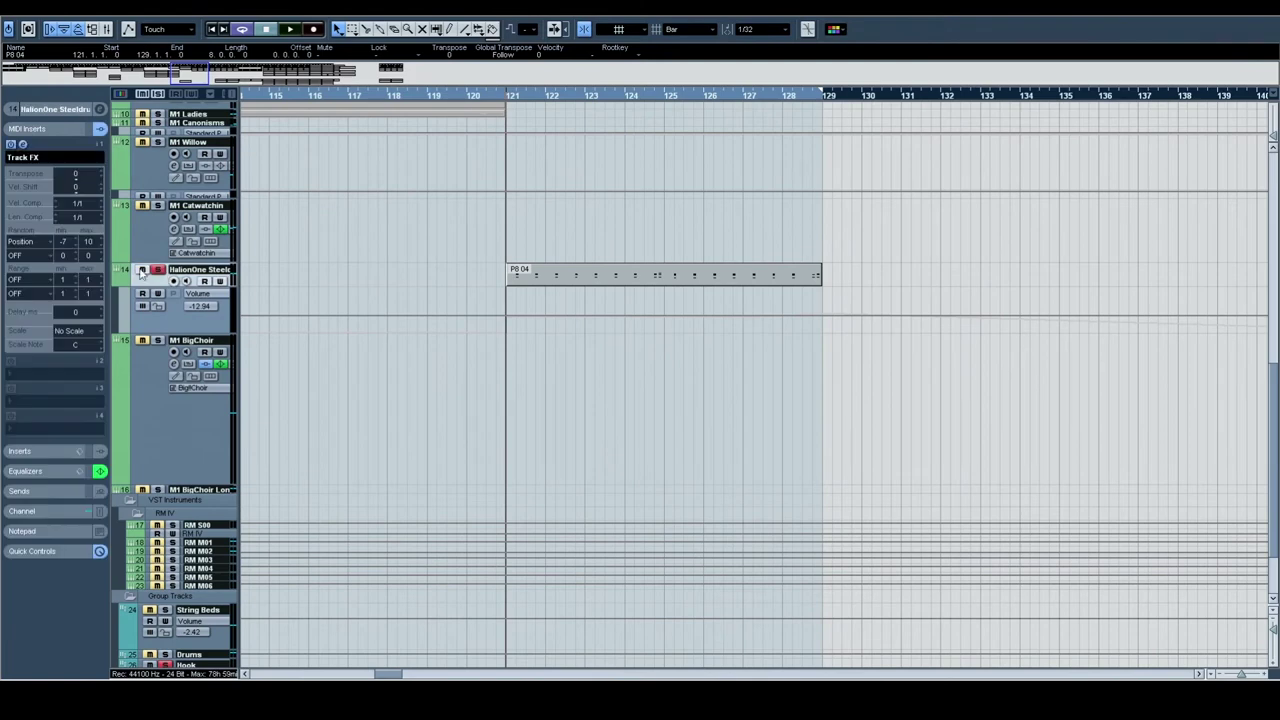
left_click(43, 110)
left_click(95, 237)
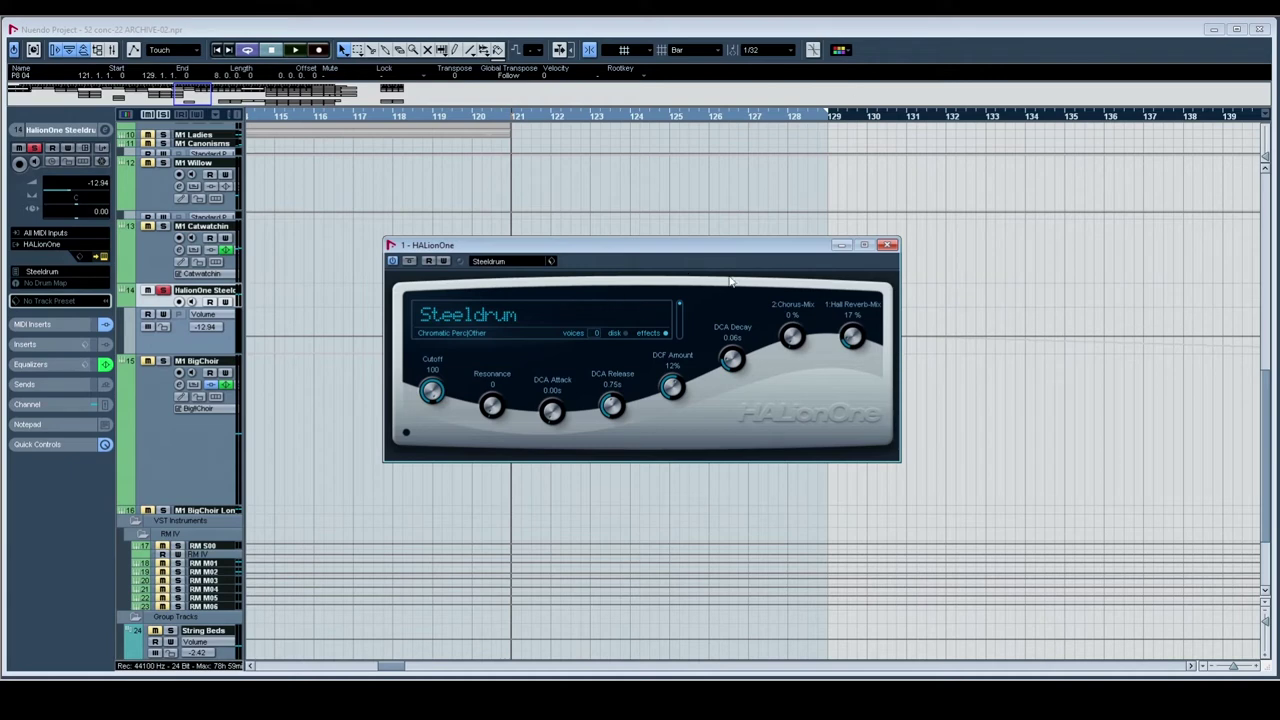
left_click(886, 244)
Step: Play the full mix from bar 121, then stop and restart playback at the same bar
key("space")
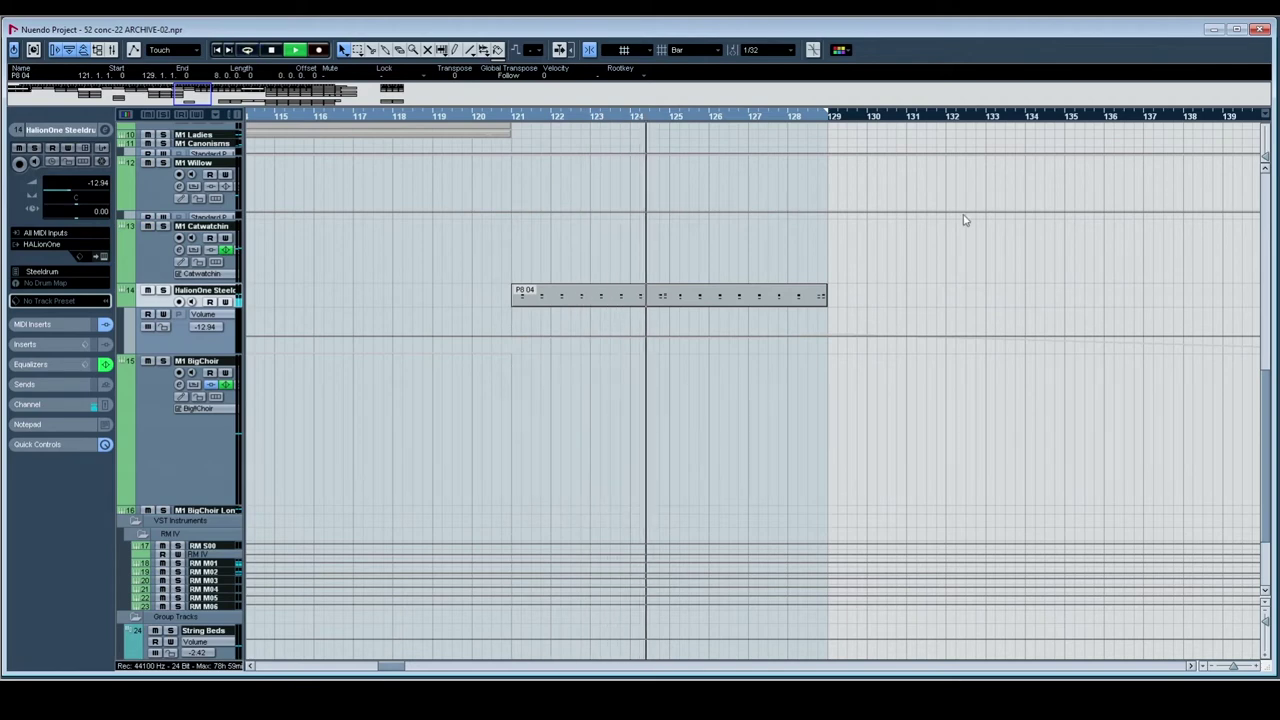
left_click_drag(922, 260, 765, 322)
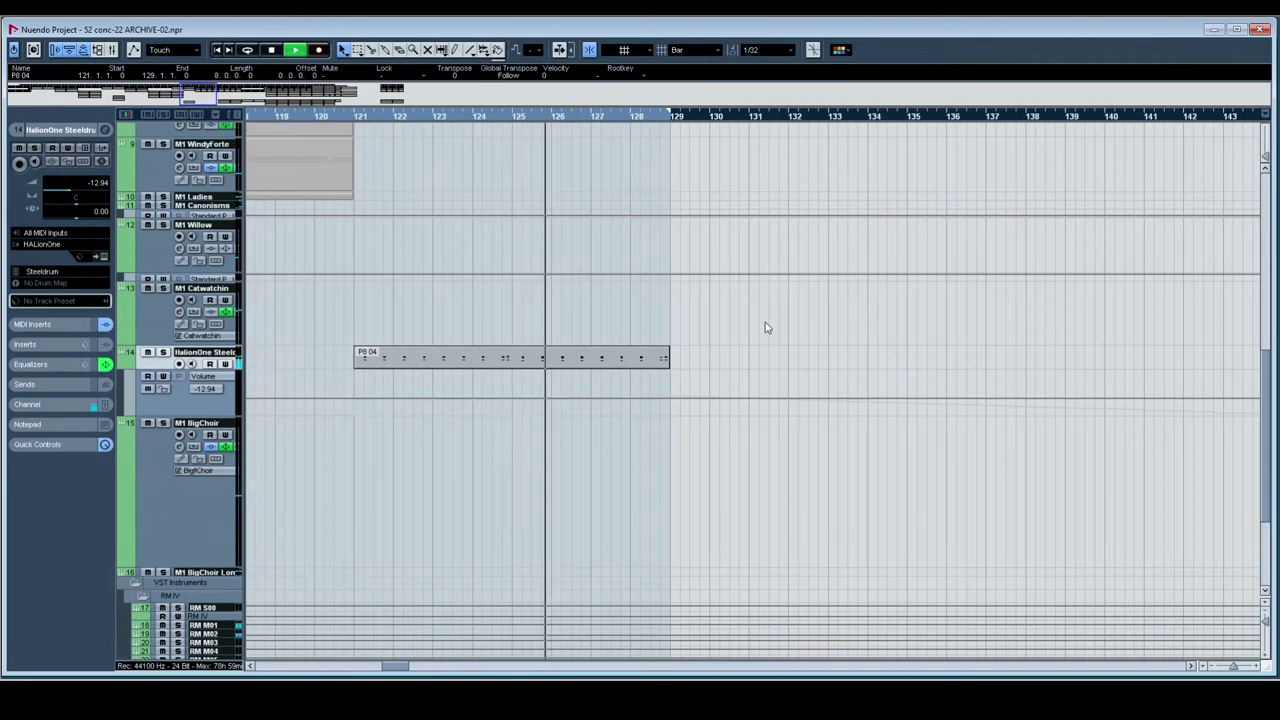
key("space")
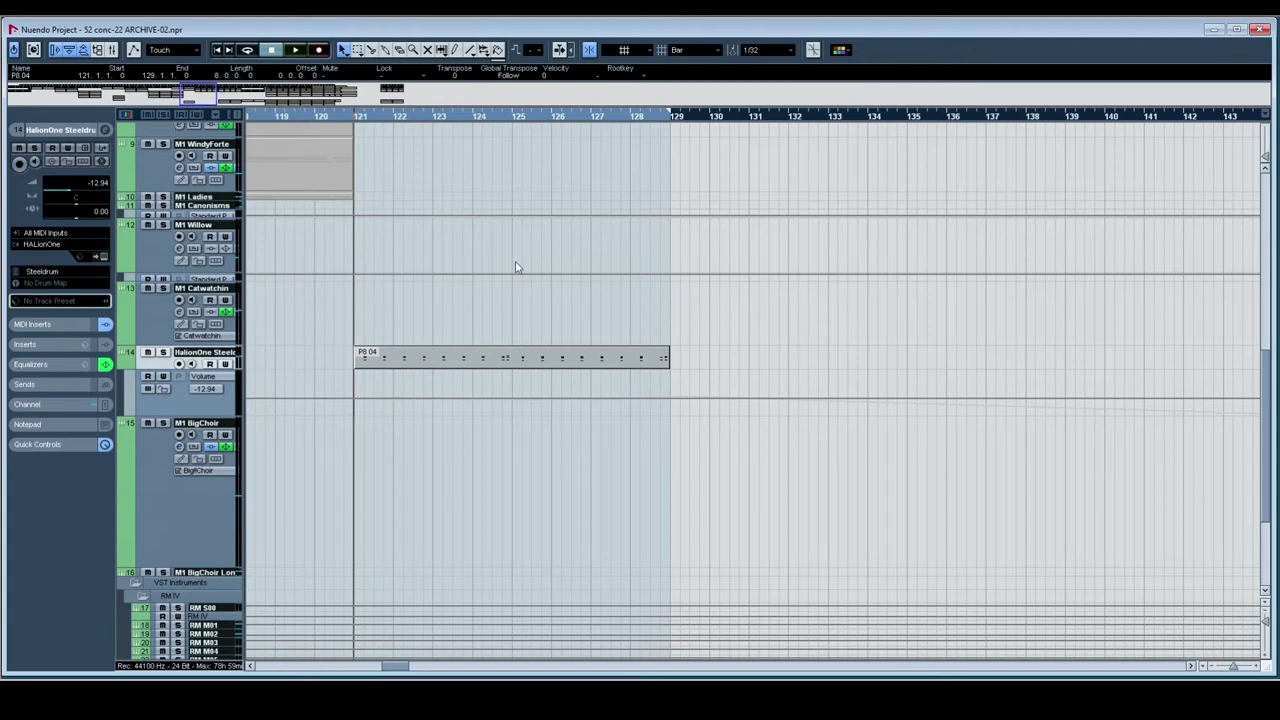
key("space")
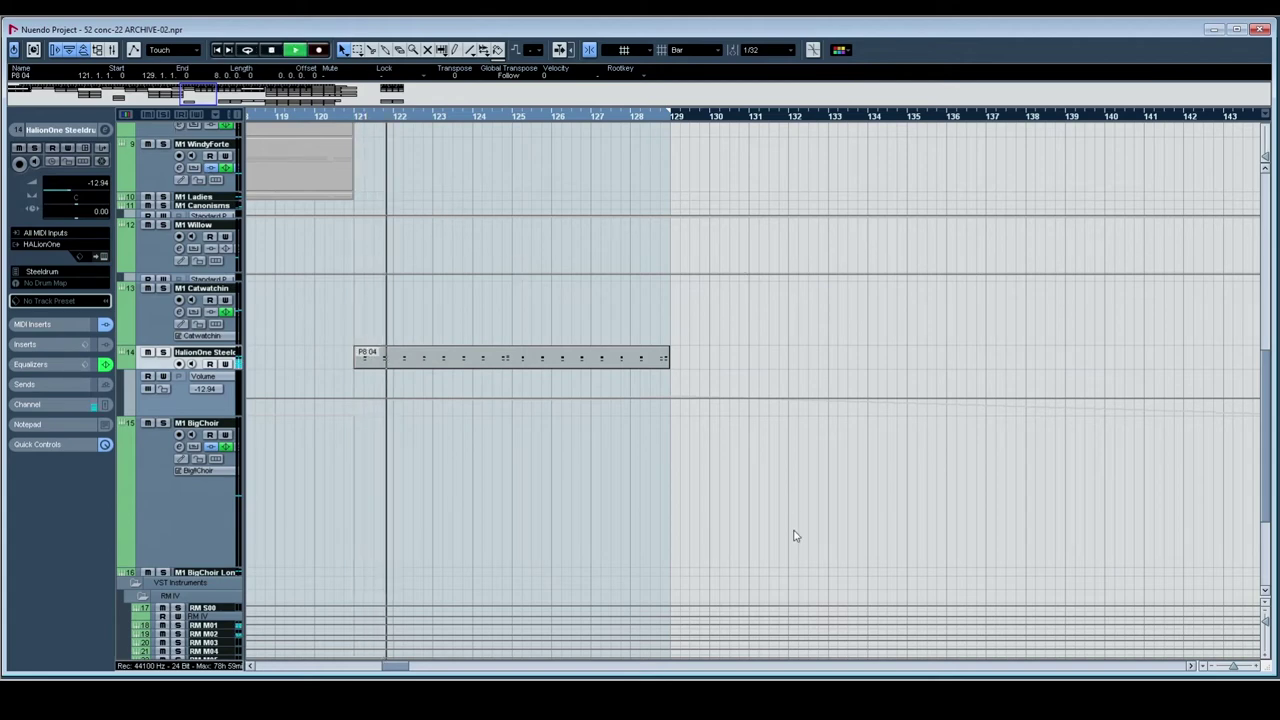
Step: Follow playback past bar 129, viewing the M1 NewMorning, Wonderland and Animation parts around the section change
scroll(790, 520, "up", 5)
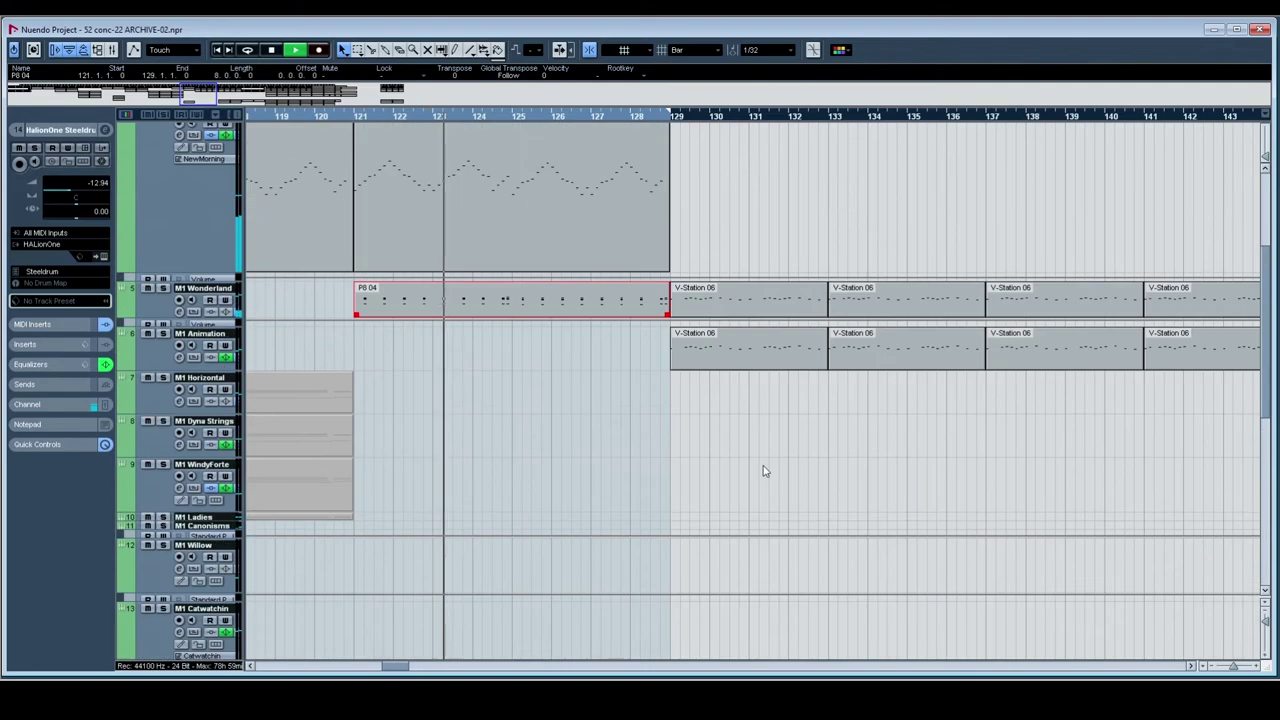
left_click_drag(803, 440, 634, 363)
left_click_drag(773, 375, 476, 171)
left_click_drag(677, 313, 742, 489)
left_click_drag(494, 211, 1106, 131)
left_click_drag(785, 348, 1118, 232)
left_click_drag(703, 135, 1014, 305)
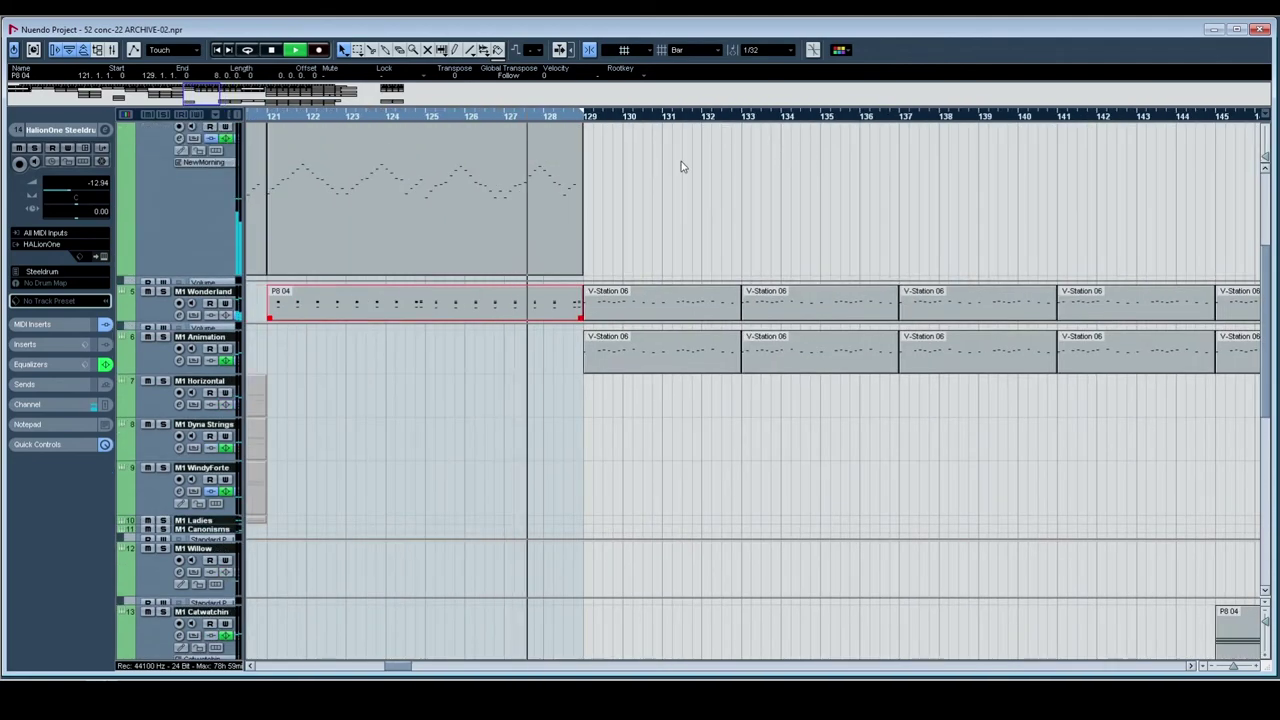
left_click(777, 443)
left_click_drag(777, 443, 523, 342)
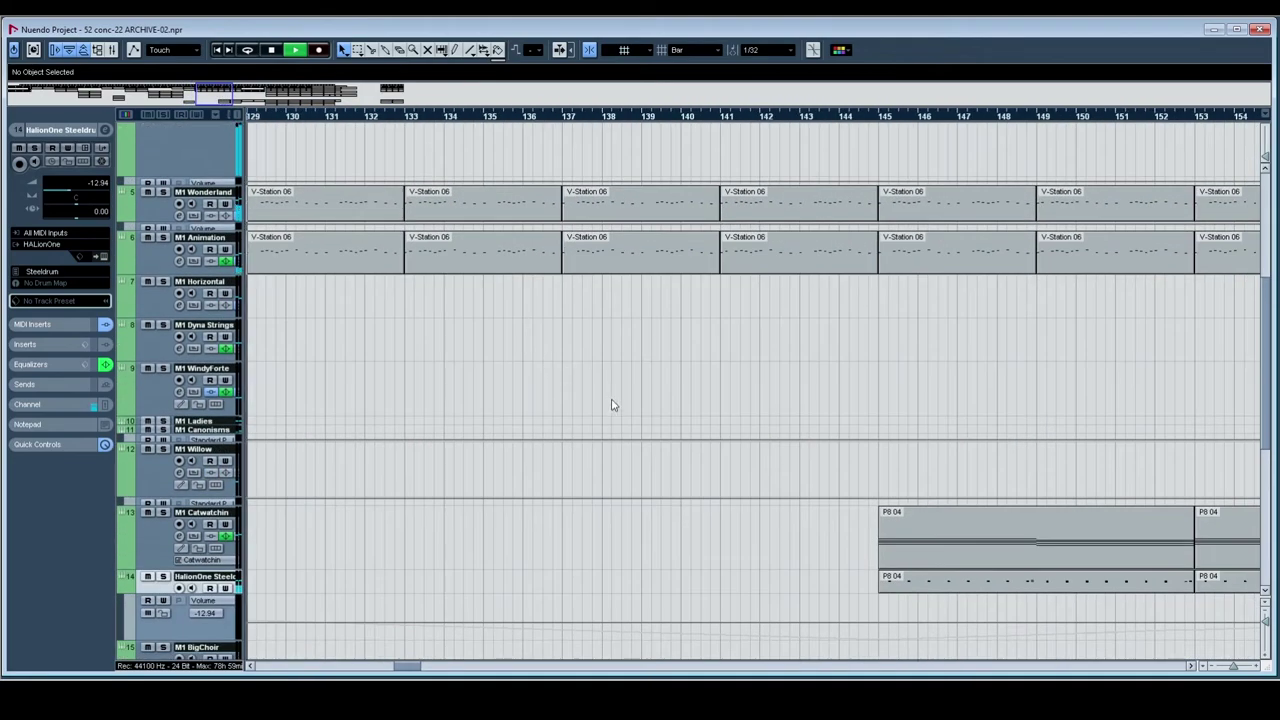
scroll(886, 508, "left", 2)
scroll(886, 508, "up", 4)
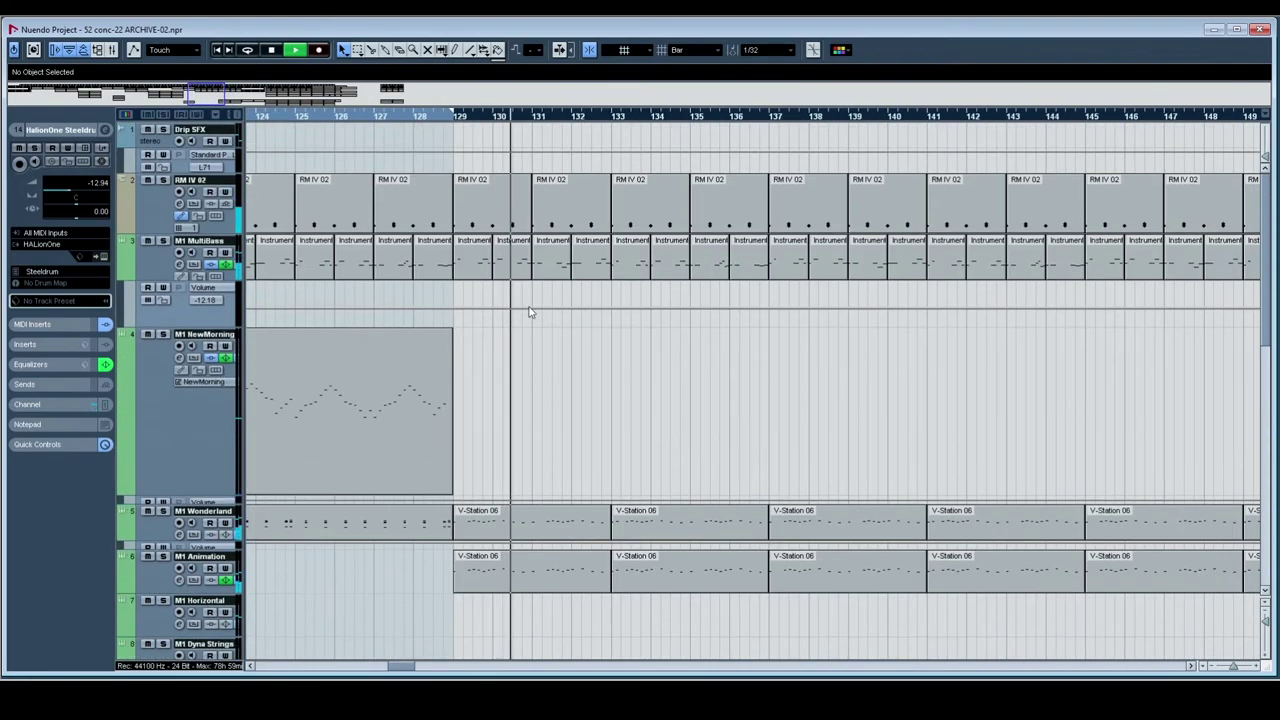
Step: Restart playback at bar 129 and examine the V-Station 06 parts on the M1 Wonderland and M1 Animation tracks
key("space")
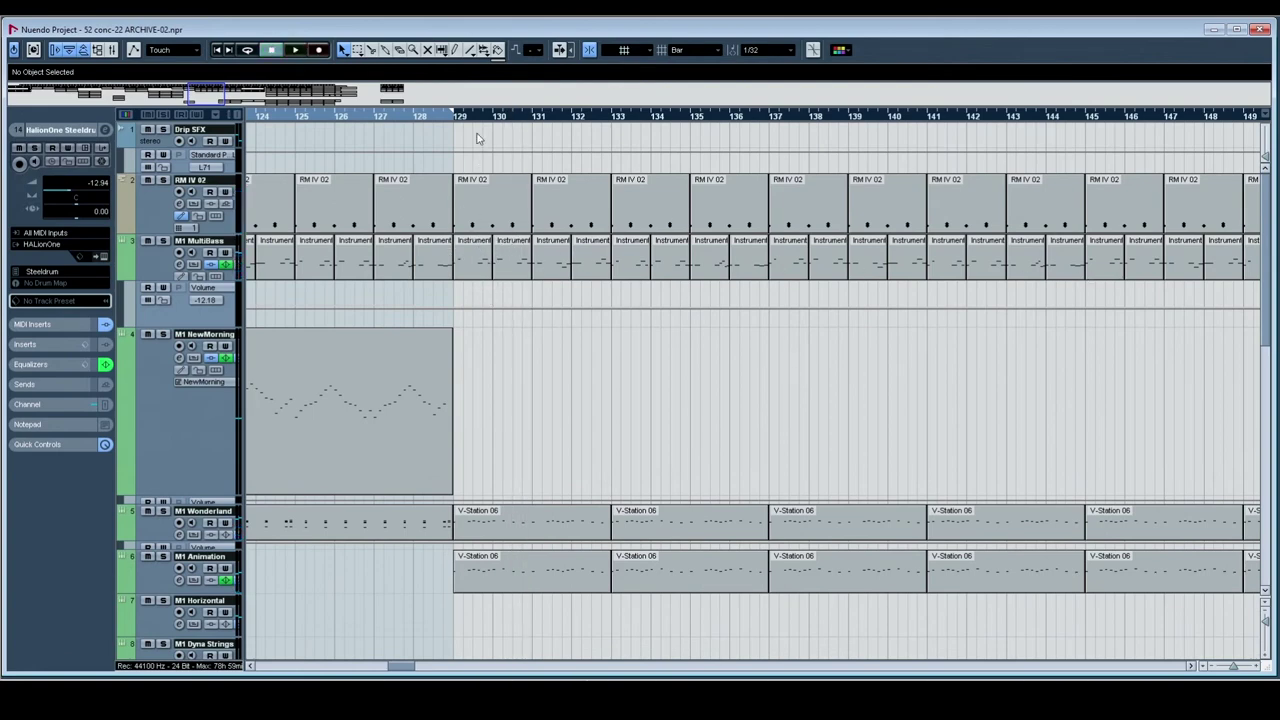
key("space")
scroll(607, 409, "down", 4)
left_click_drag(767, 437, 563, 477)
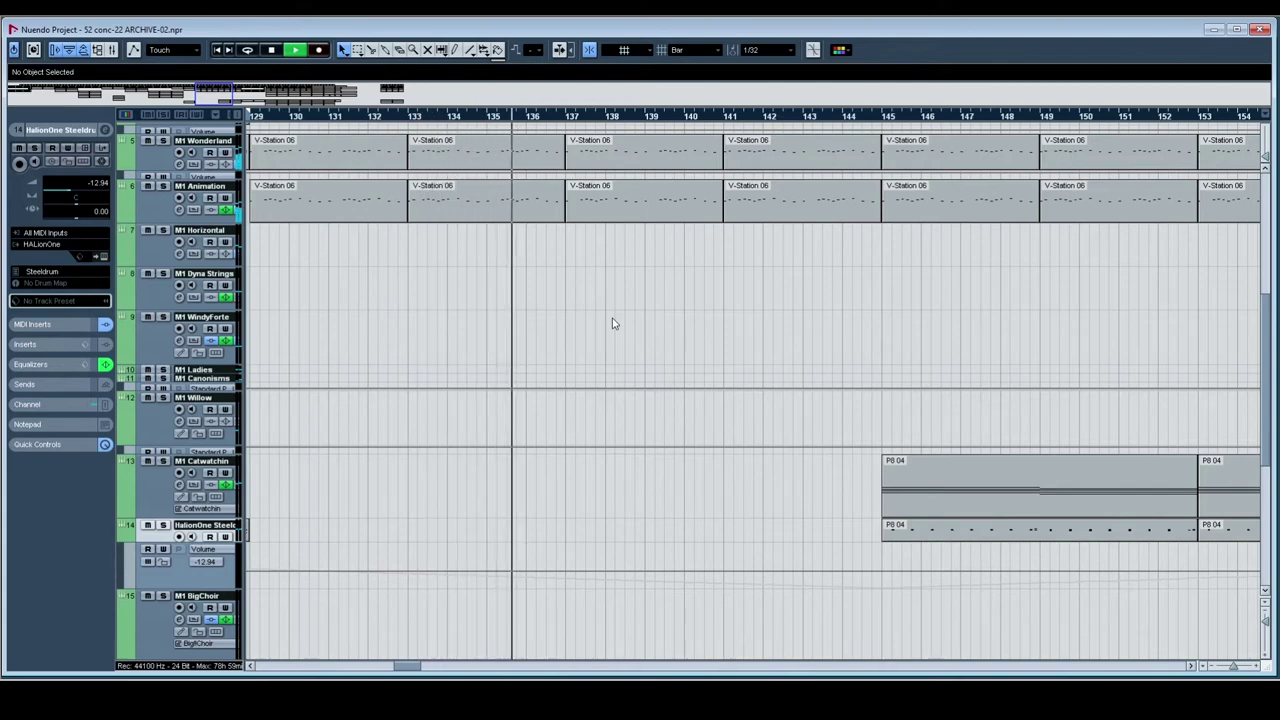
scroll(680, 400, "up", 3)
scroll(680, 400, "left", 5)
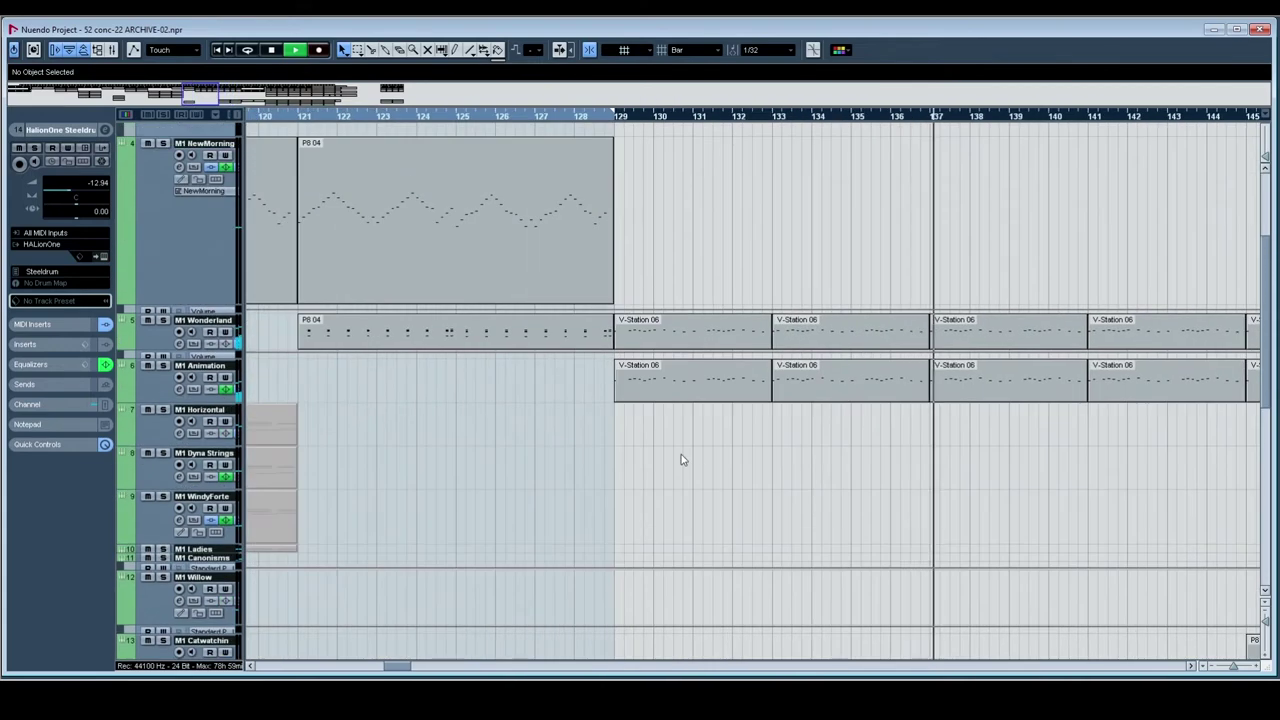
scroll(683, 460, "right", 5)
scroll(780, 434, "right", 2)
scroll(780, 434, "down", 3)
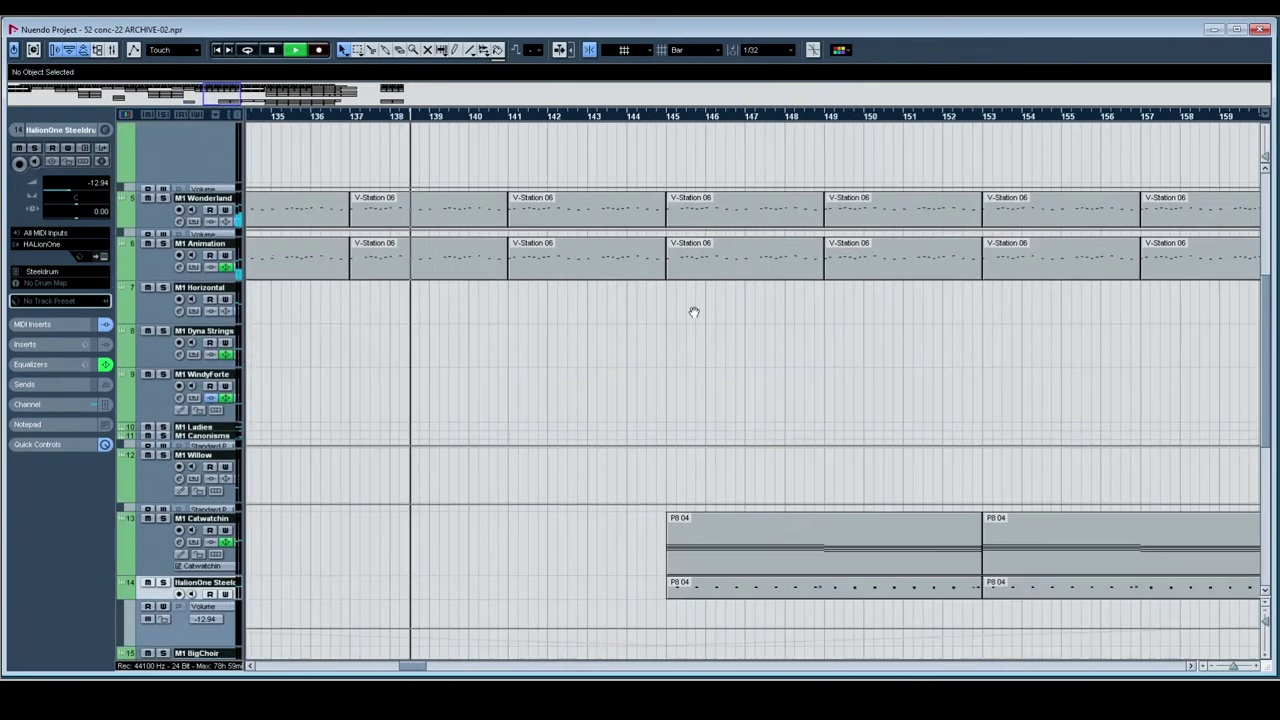
Step: Listen to and examine the P8 04 parts starting at bar 145 on the M1 Catwatchin and HalionOne steel drum tracks
scroll(617, 274, "down", 2)
scroll(617, 274, "right", 3)
scroll(611, 326, "left", 2)
left_click_drag(482, 321, 449, 335)
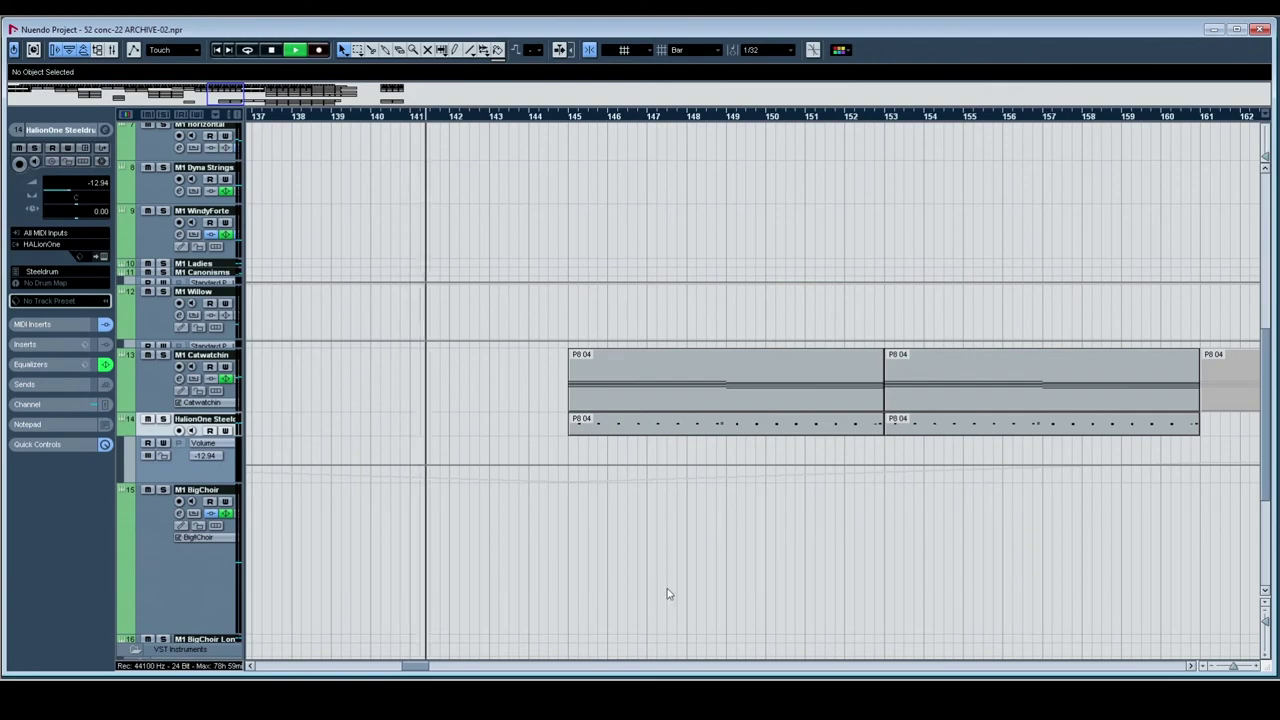
left_click_drag(669, 457, 531, 463)
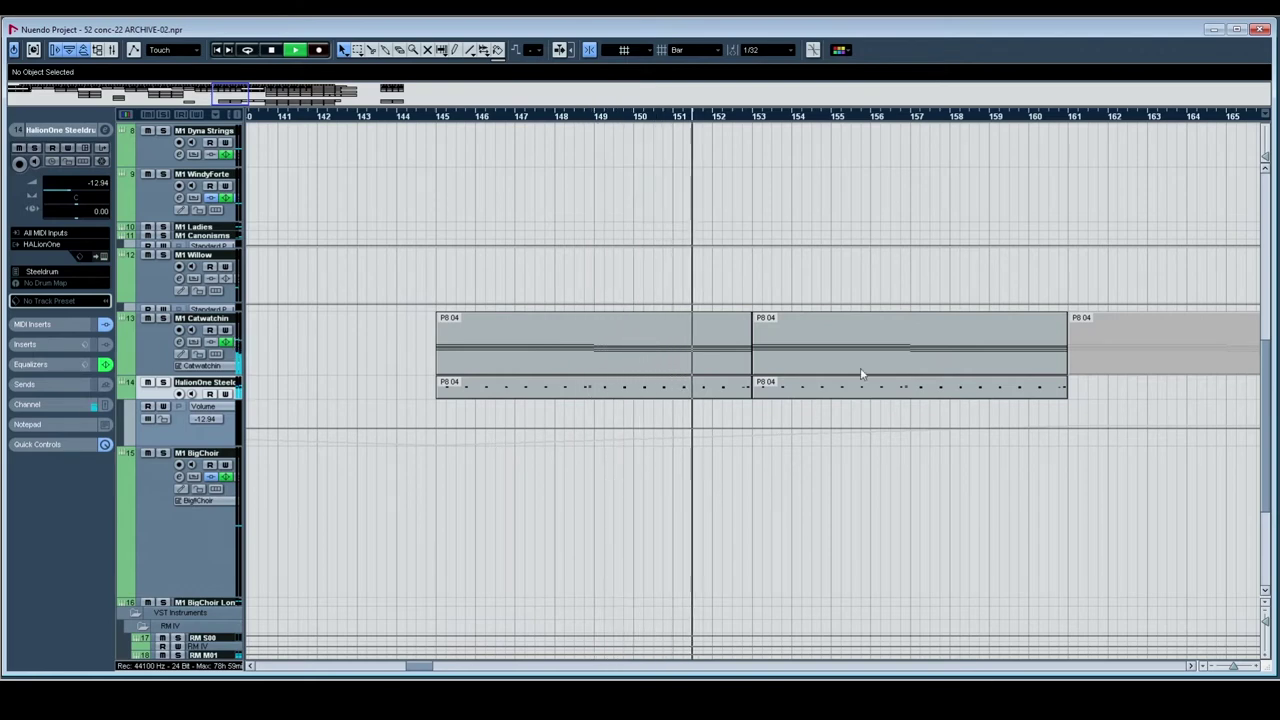
Step: Examine the M1 Animation instrument parts and muted M1 Catwatchin parts between bars 161 and 177
scroll(674, 354, "right", 2)
scroll(674, 354, "up", 3)
scroll(642, 363, "right", 5)
scroll(529, 409, "up", 2)
scroll(505, 481, "down", 3)
scroll(447, 295, "right", 1)
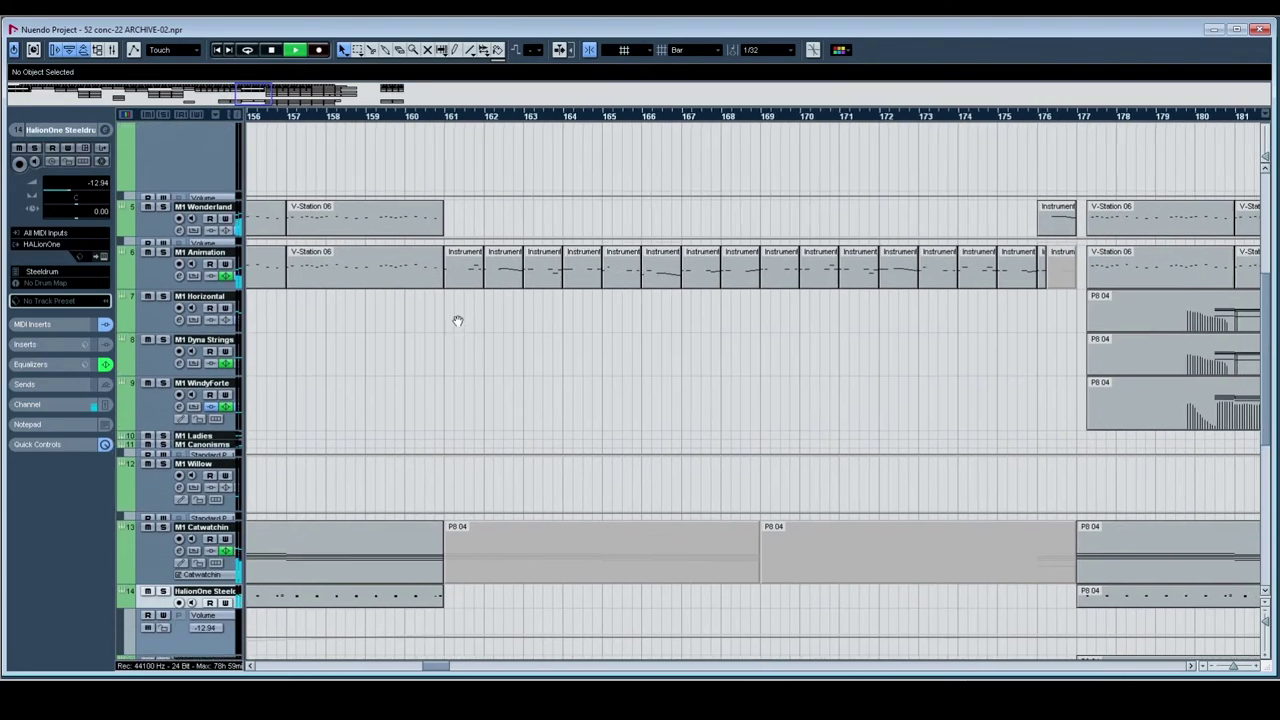
Step: Play from bar 161 and compare the instrument parts on the MultiBass and M1 Animation tracks
left_click_drag(457, 326, 475, 350)
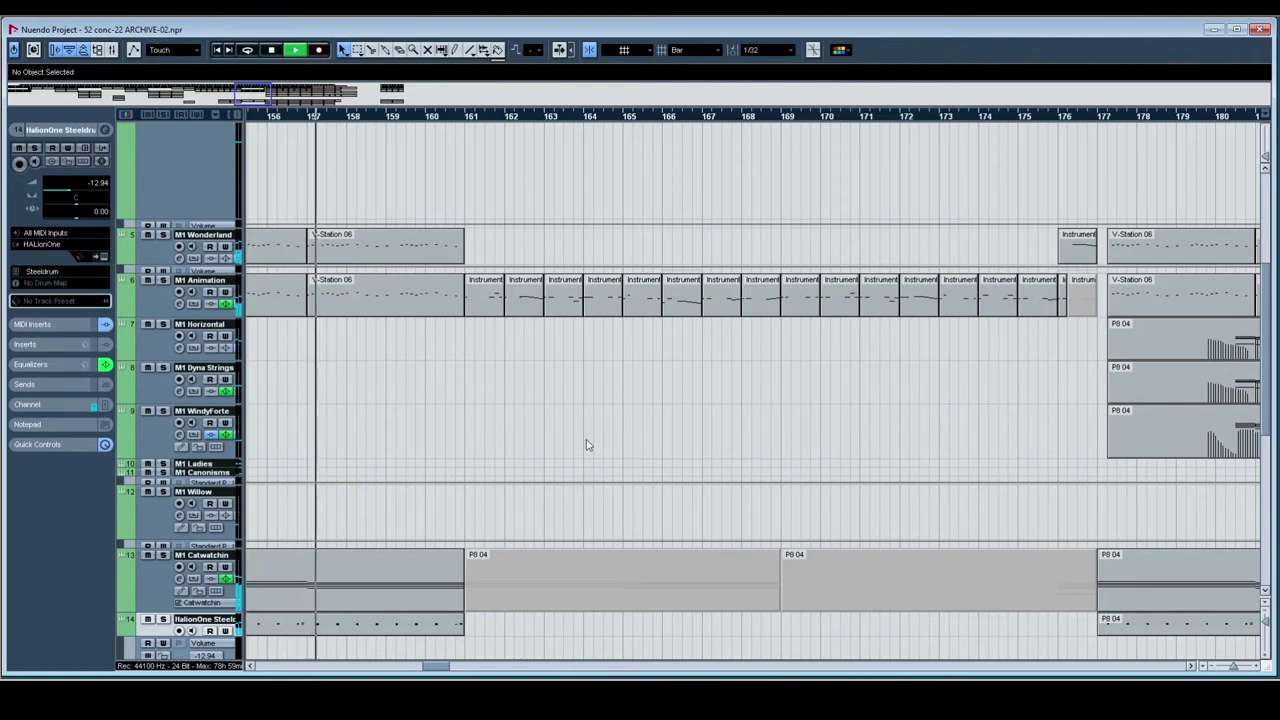
scroll(587, 444, "up", 4)
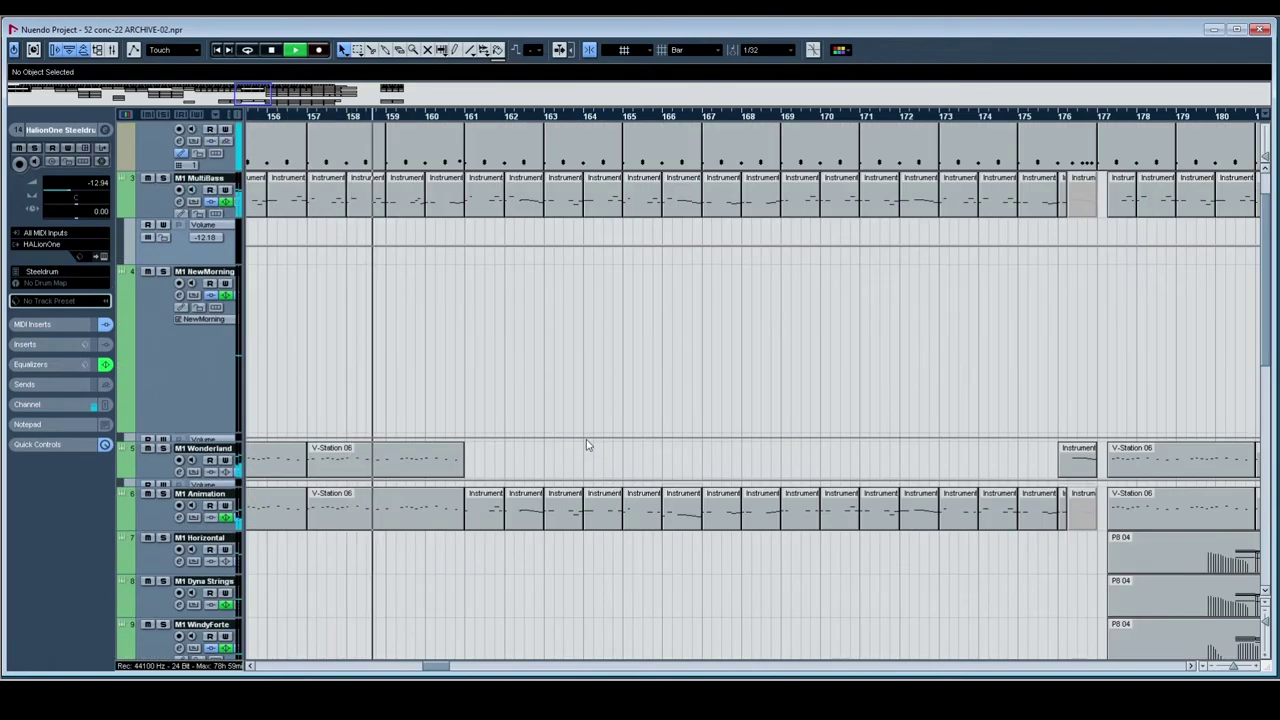
left_click(489, 207)
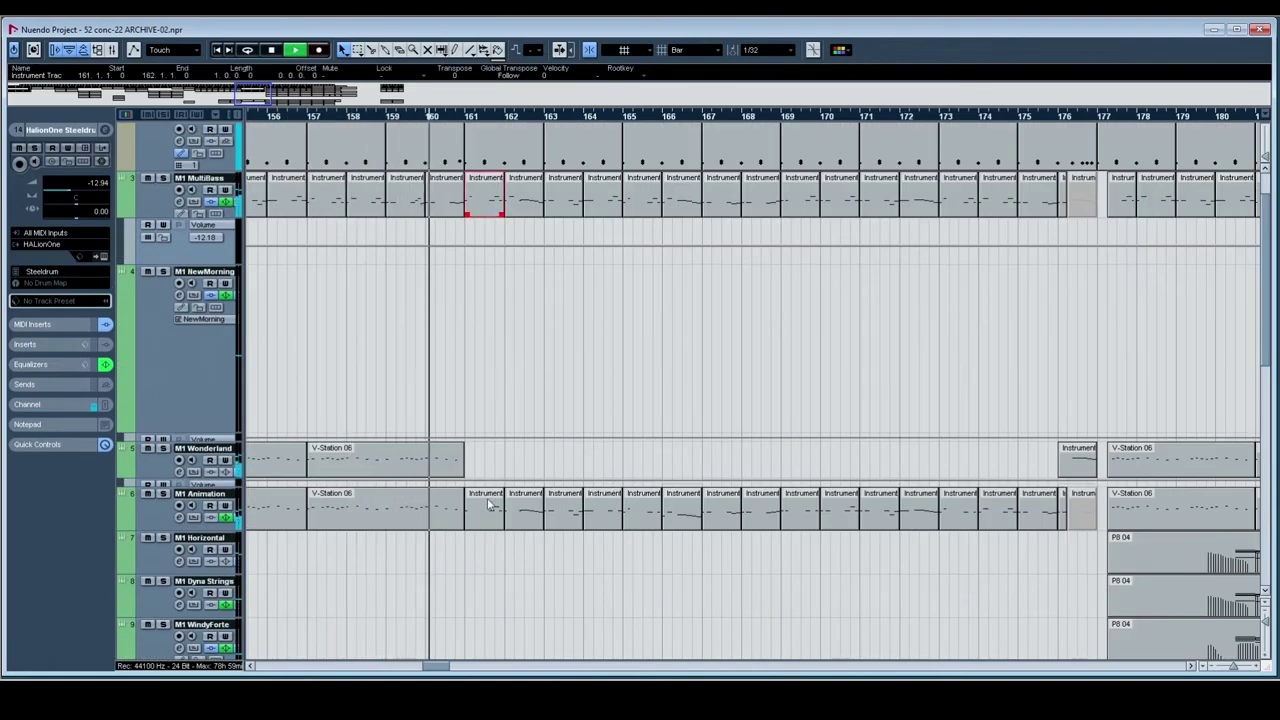
key("space")
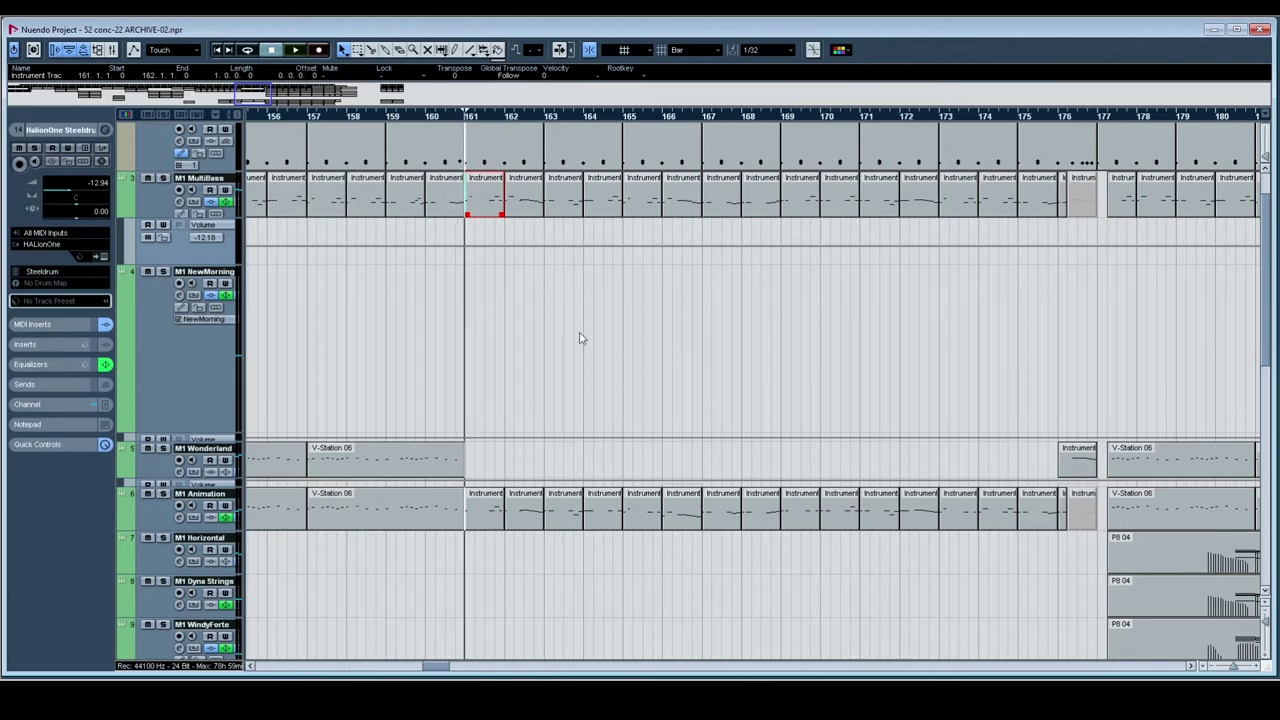
key("space")
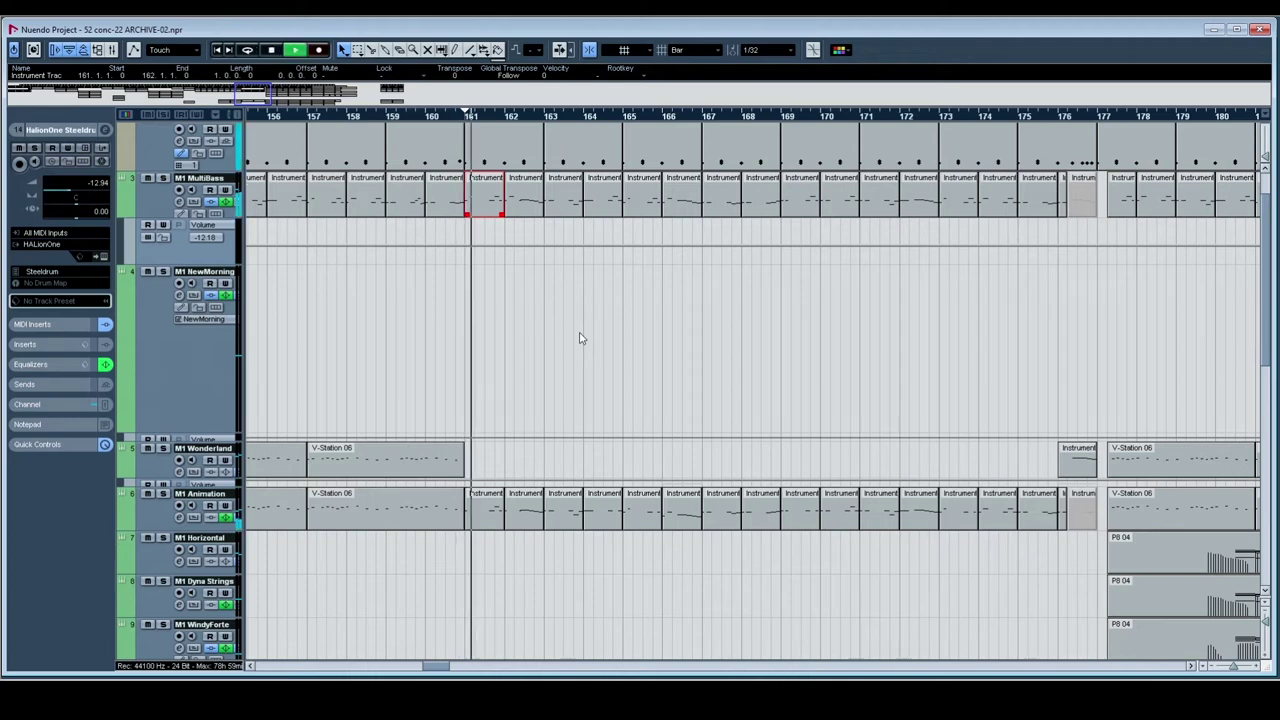
scroll(590, 349, "right", 1)
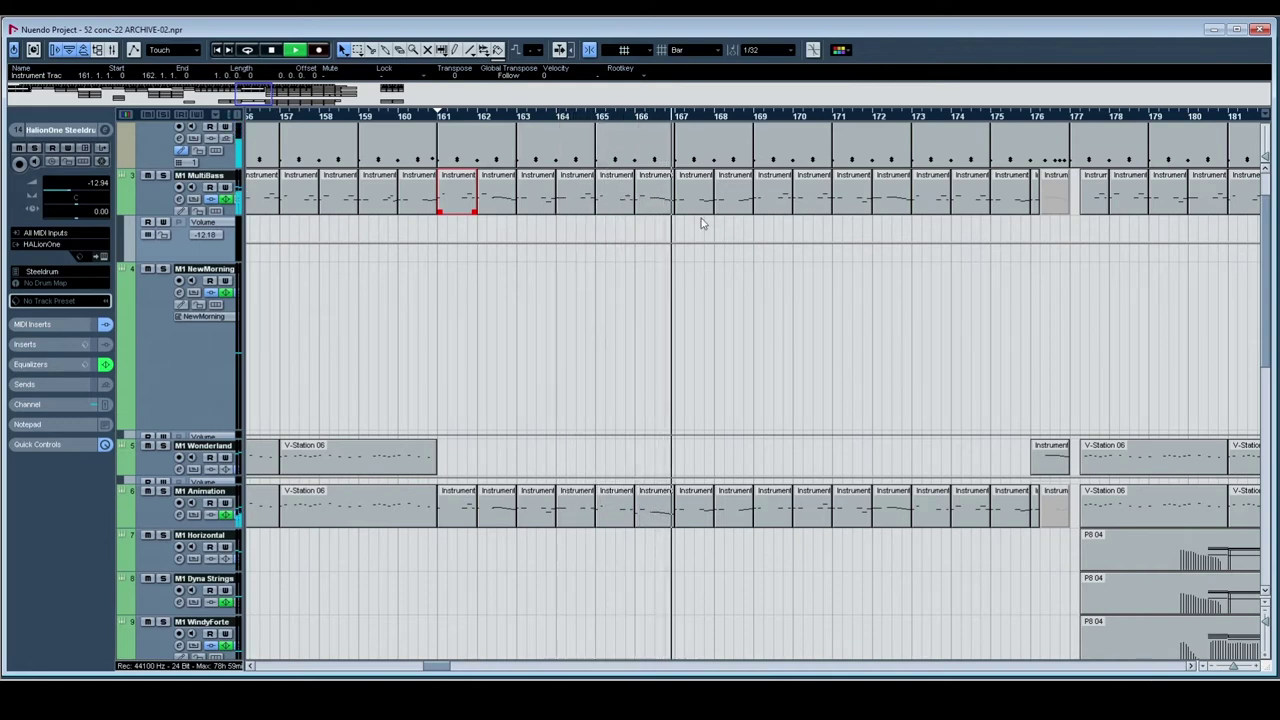
Step: Select the MultiBass part at bar 166, replay the section from bar 161 and examine the bass and RM IV 02 drum parts
key("space")
left_click(668, 213)
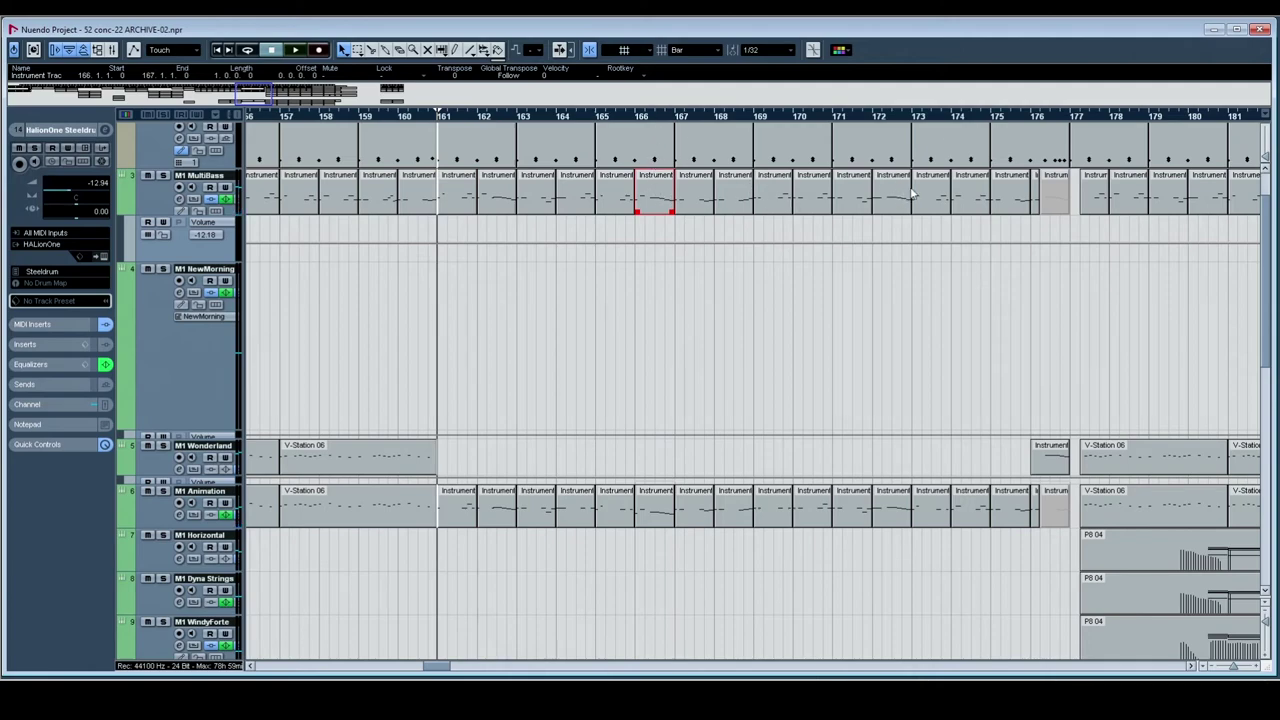
key("space")
left_click_drag(991, 395, 745, 412)
scroll(725, 420, "up", 1)
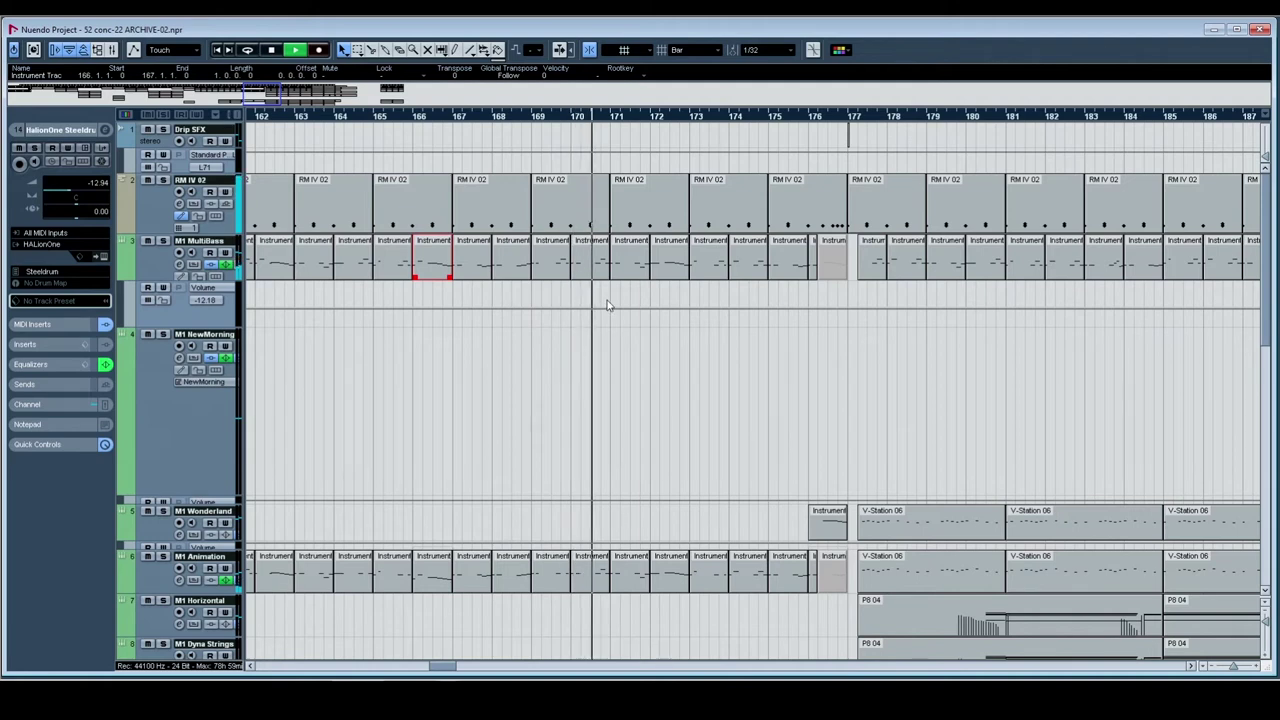
key("space")
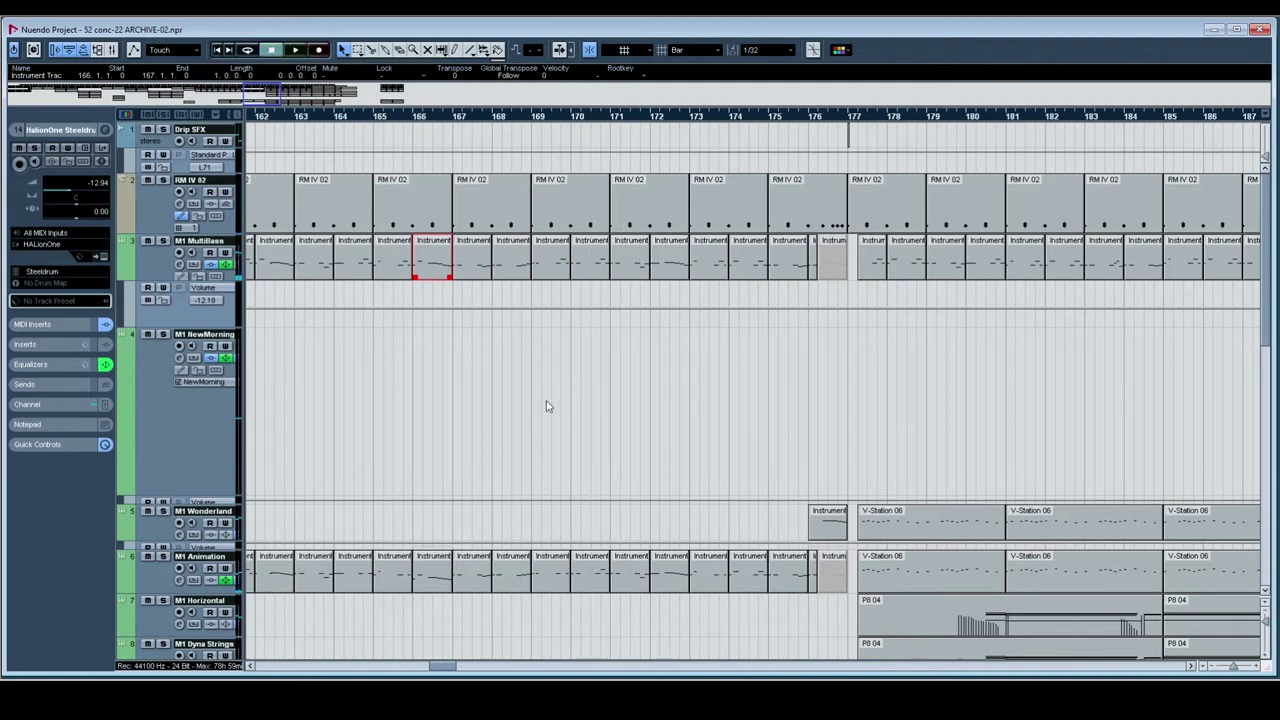
Step: Open the MultiBass parts starting at bar 169 in the Key Editor, audition their notes and close the editor
left_click(544, 324)
left_click_drag(625, 251, 627, 271)
double_click(595, 263)
left_click_drag(579, 131, 516, 114)
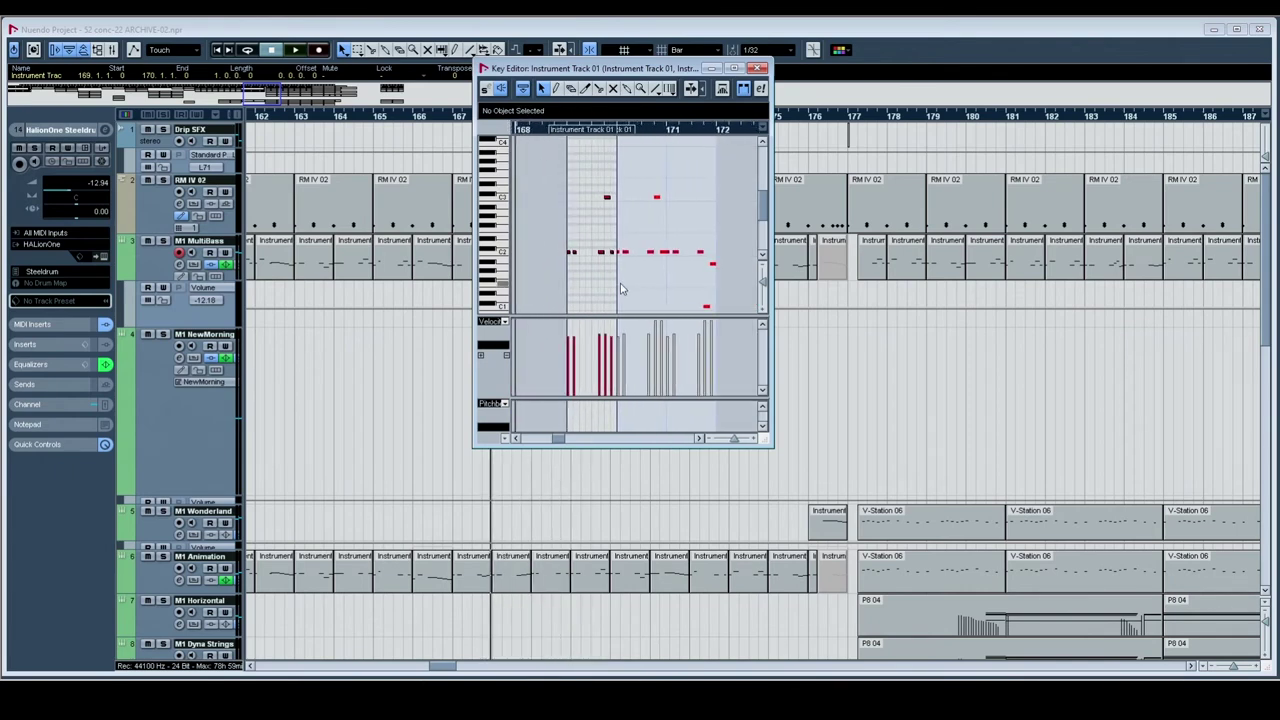
key("space")
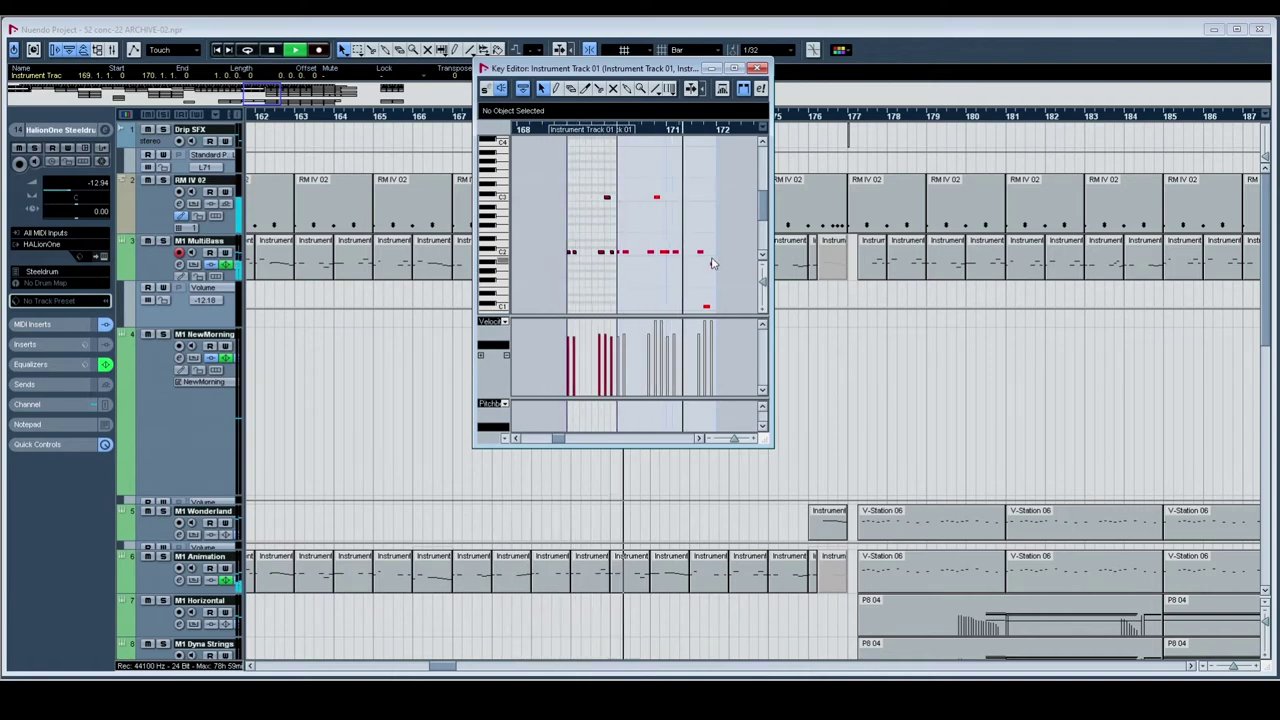
left_click(759, 68)
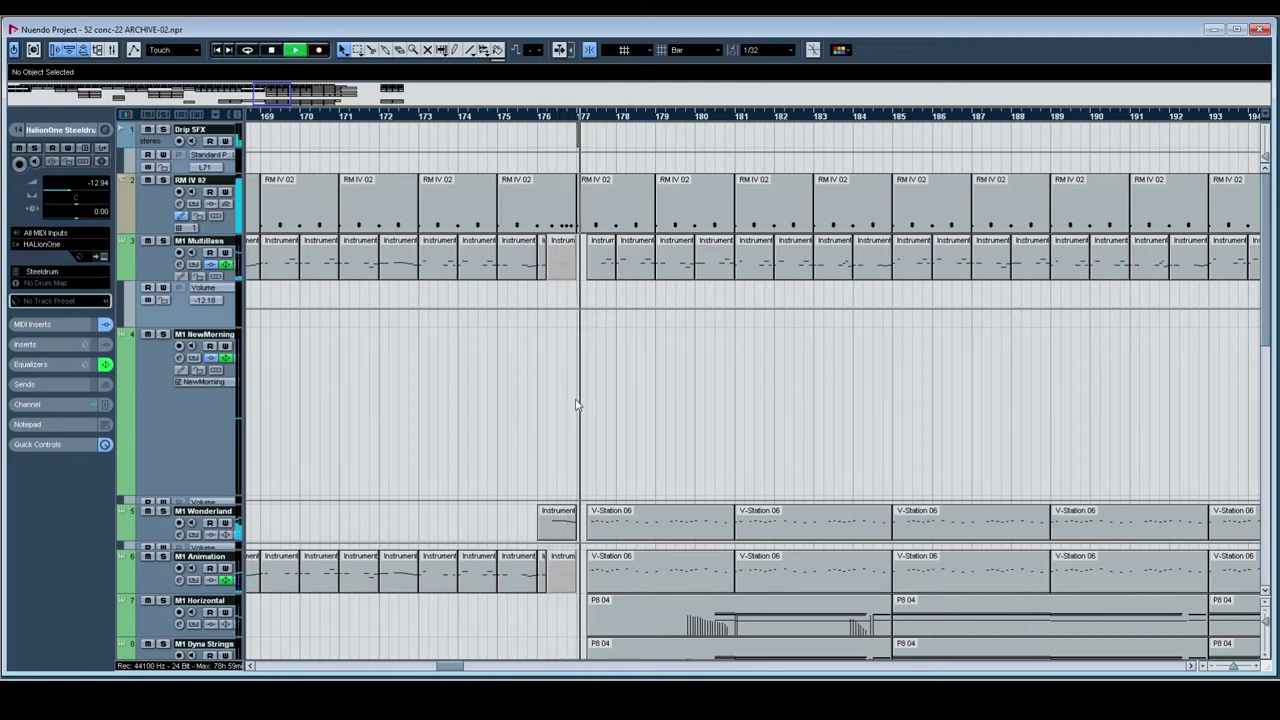
Step: Audition the Drip SFX track soloed around bar 177, then replay the transition from bar 176 with all tracks
left_click(163, 131)
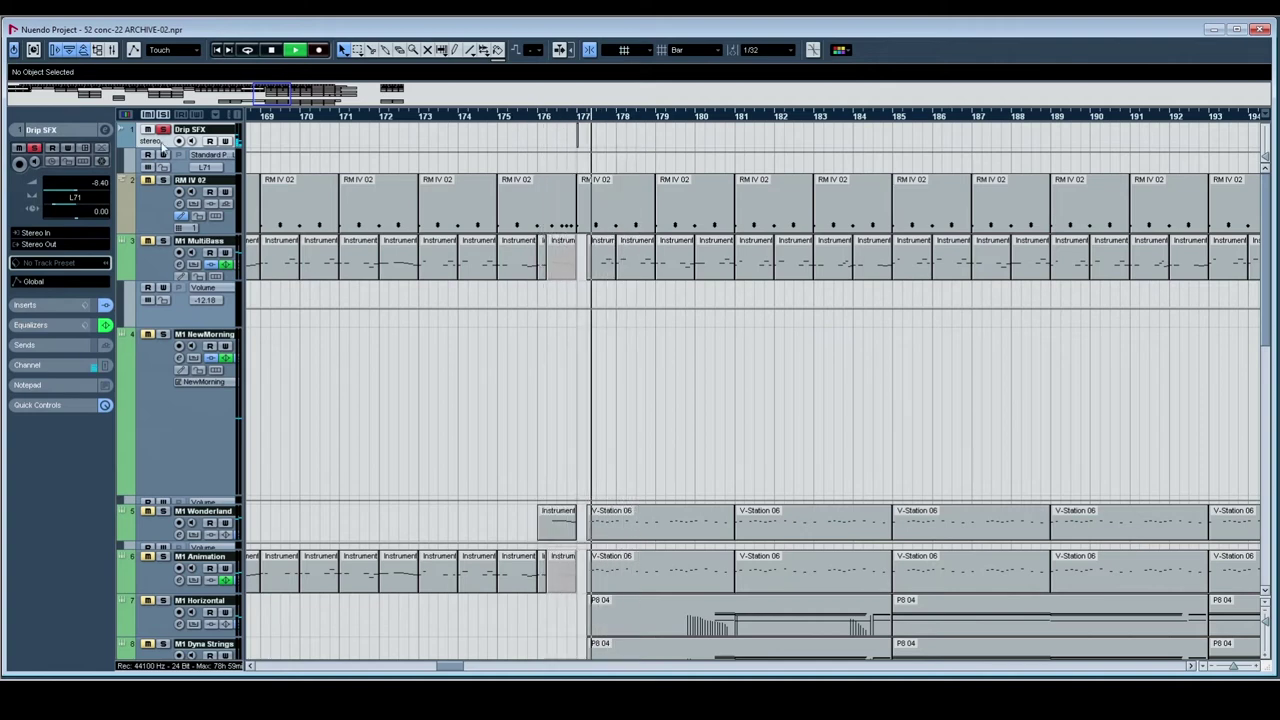
key("space")
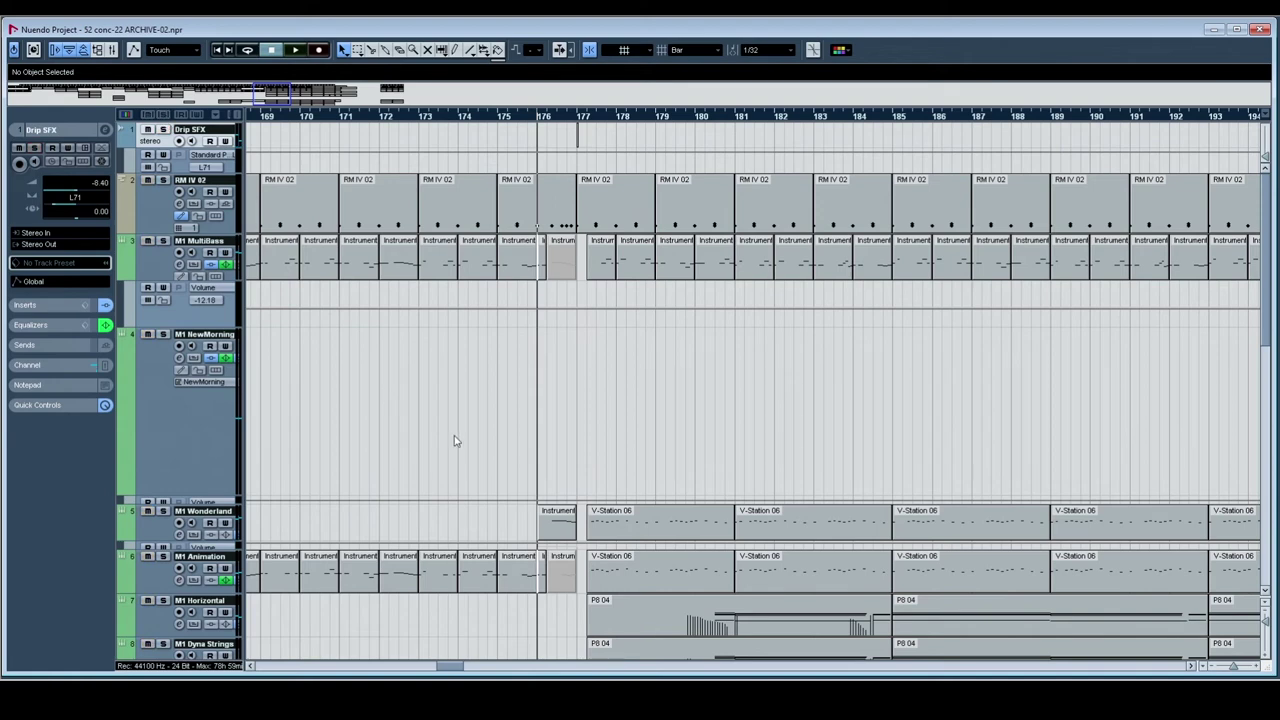
key("space")
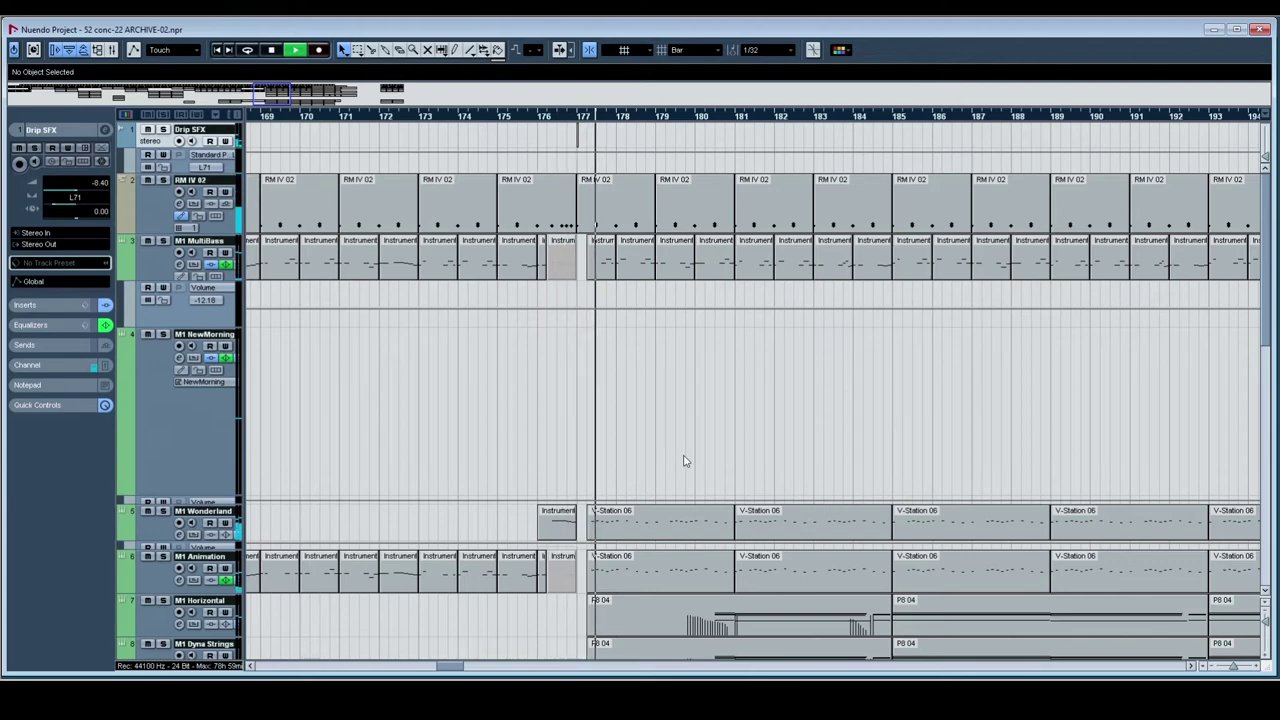
Step: Follow the P8 04 parts from bar 177 down to the choir tracks and enlarge the M1 BigChoir Long track's height
left_click_drag(686, 461, 449, 345)
left_click_drag(539, 399, 497, 293)
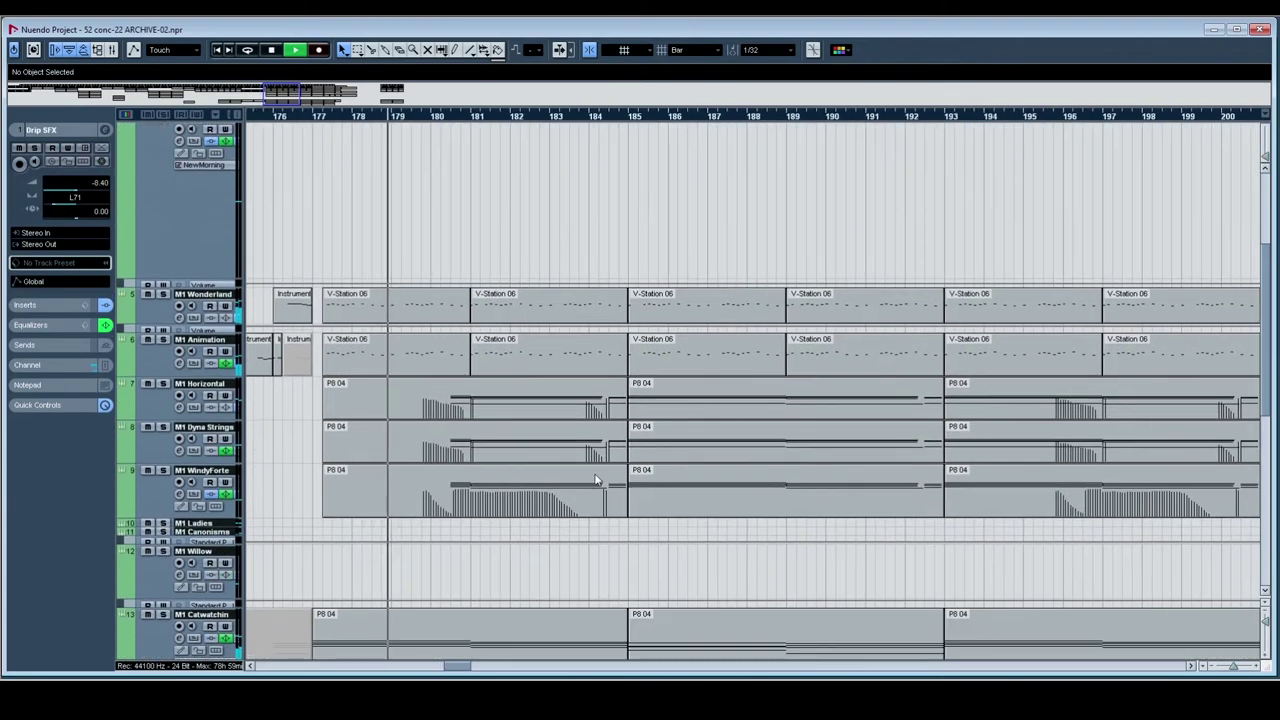
scroll(594, 480, "down", 5)
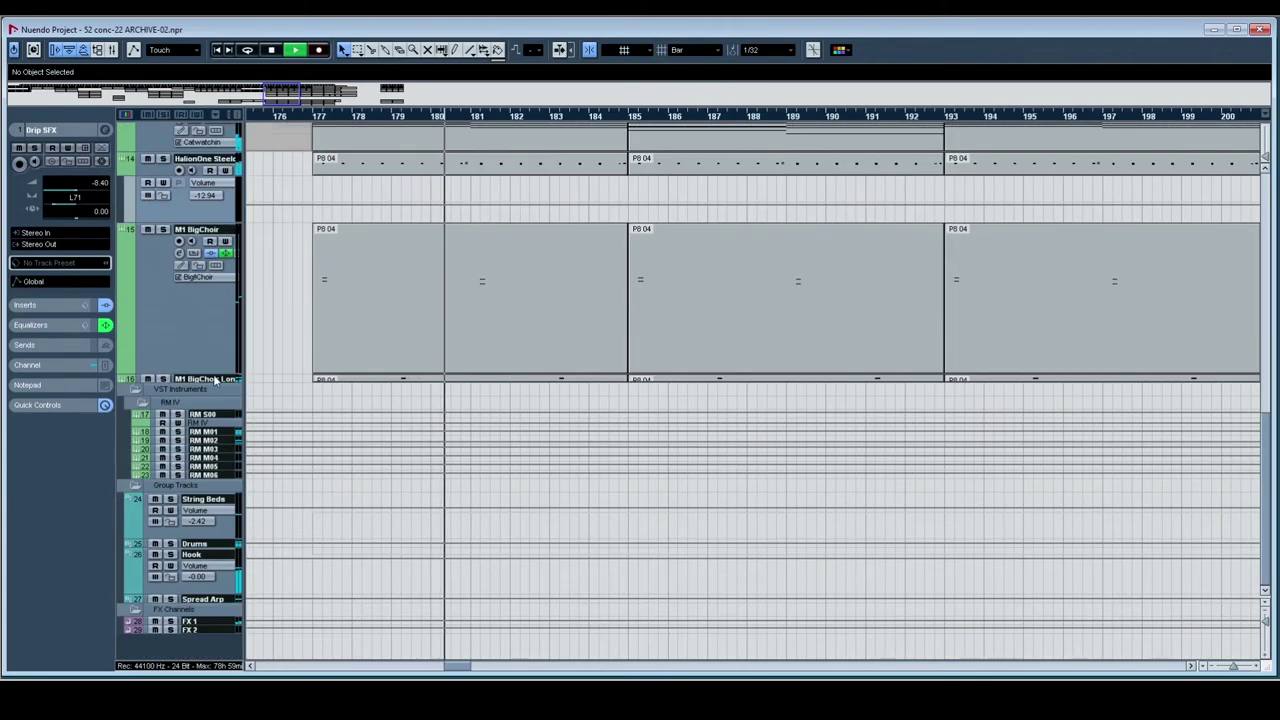
left_click_drag(219, 385, 219, 588)
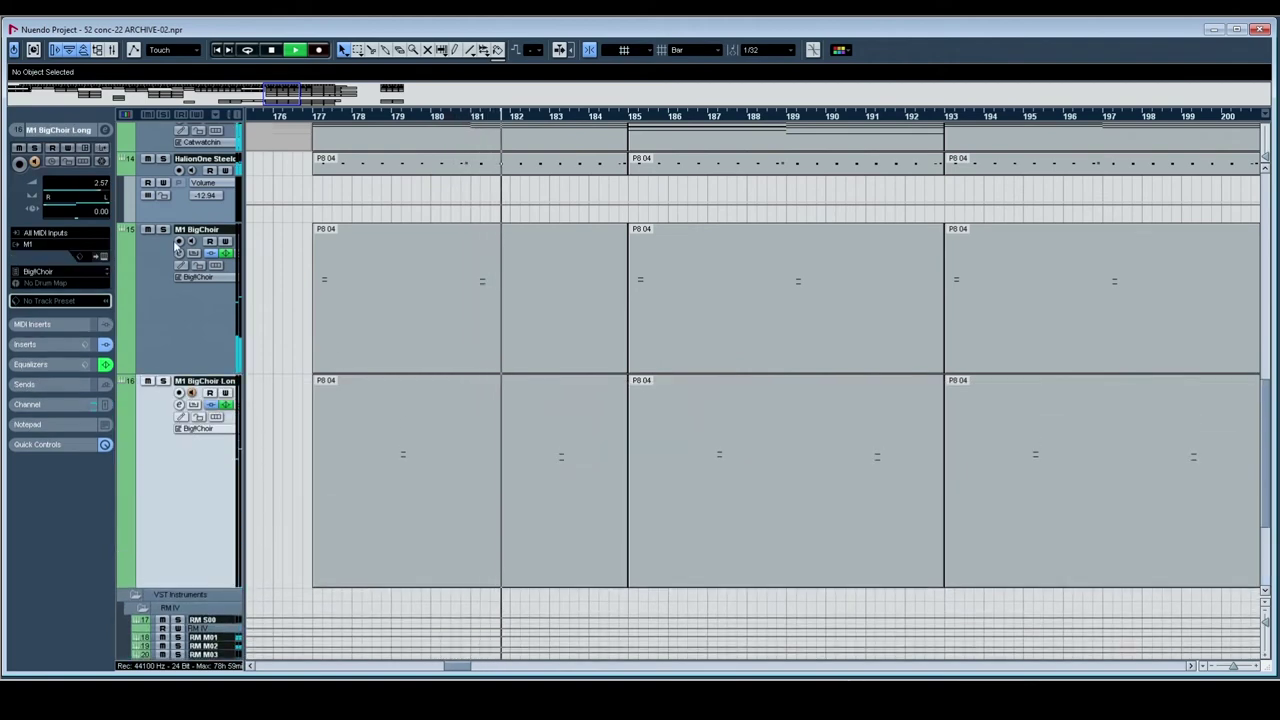
Step: Solo the M1 BigChoir and M1 BigChoir Long tracks and listen to them from bar 177
left_click(163, 381)
key("space")
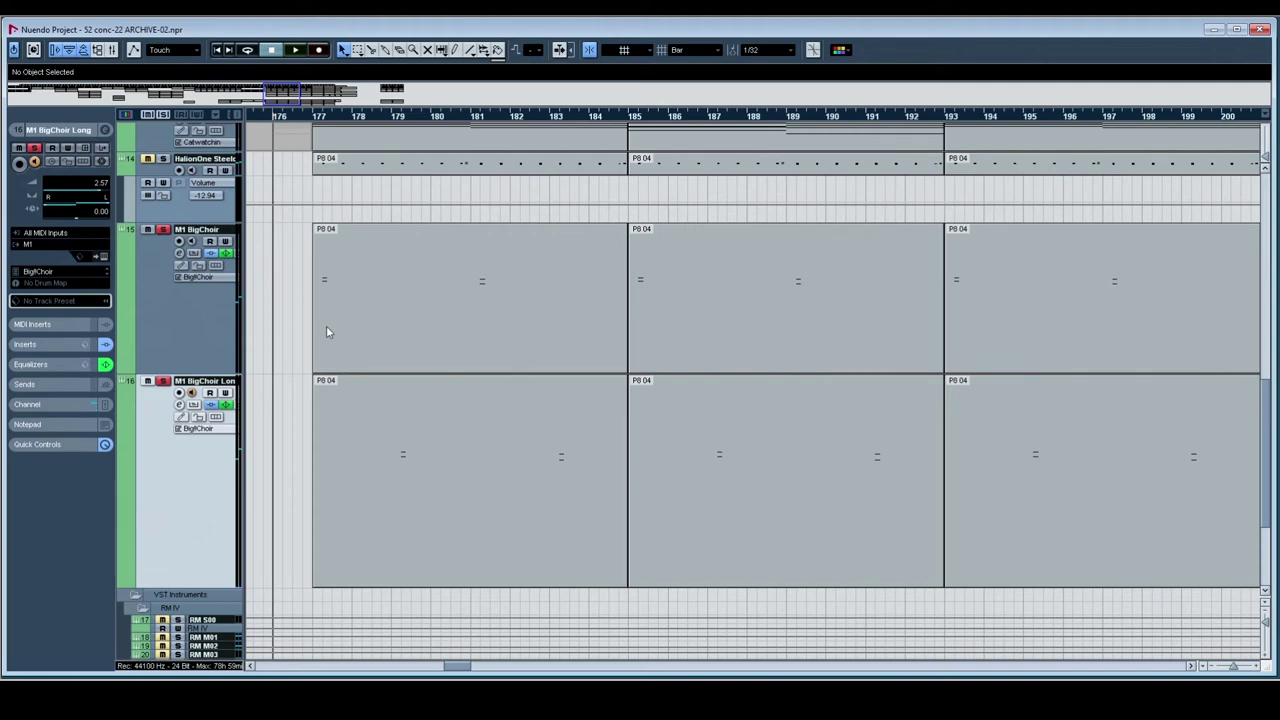
left_click(312, 117)
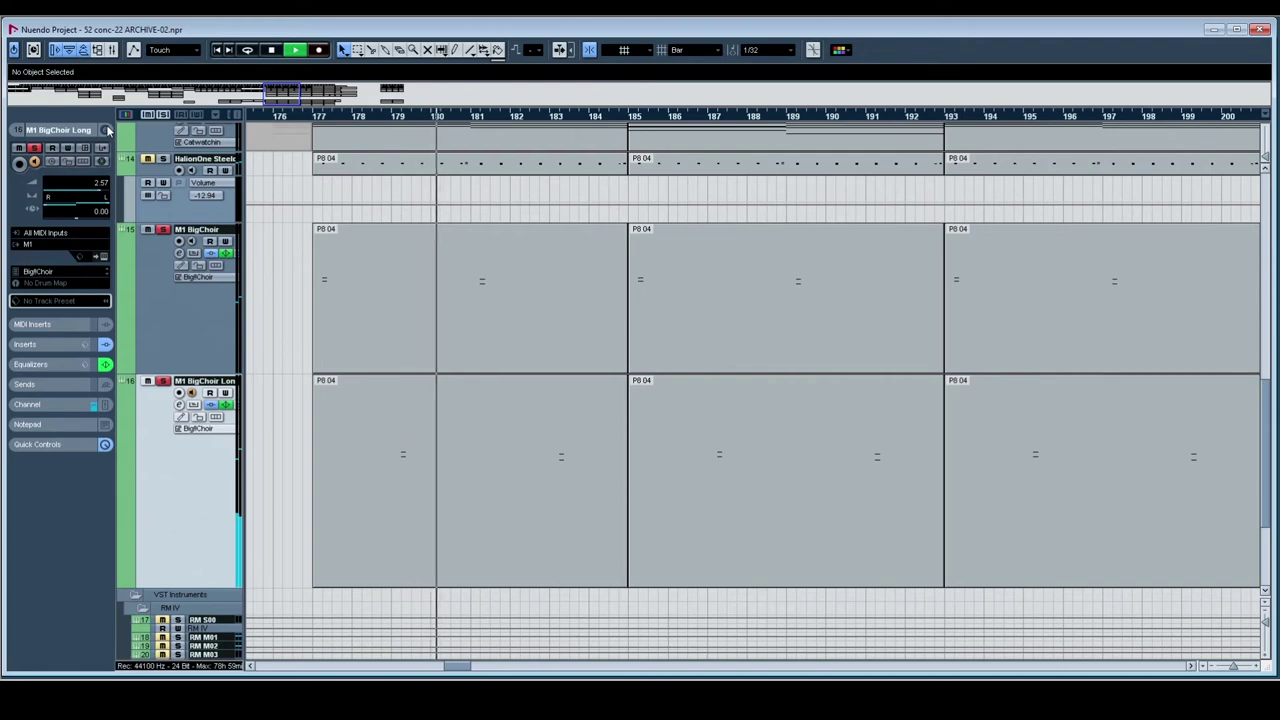
Step: Inspect the M1 BigChoir channel's equalizer and MadShifta insert settings, then restart playback at bar 177
left_click(151, 280)
left_click(105, 131)
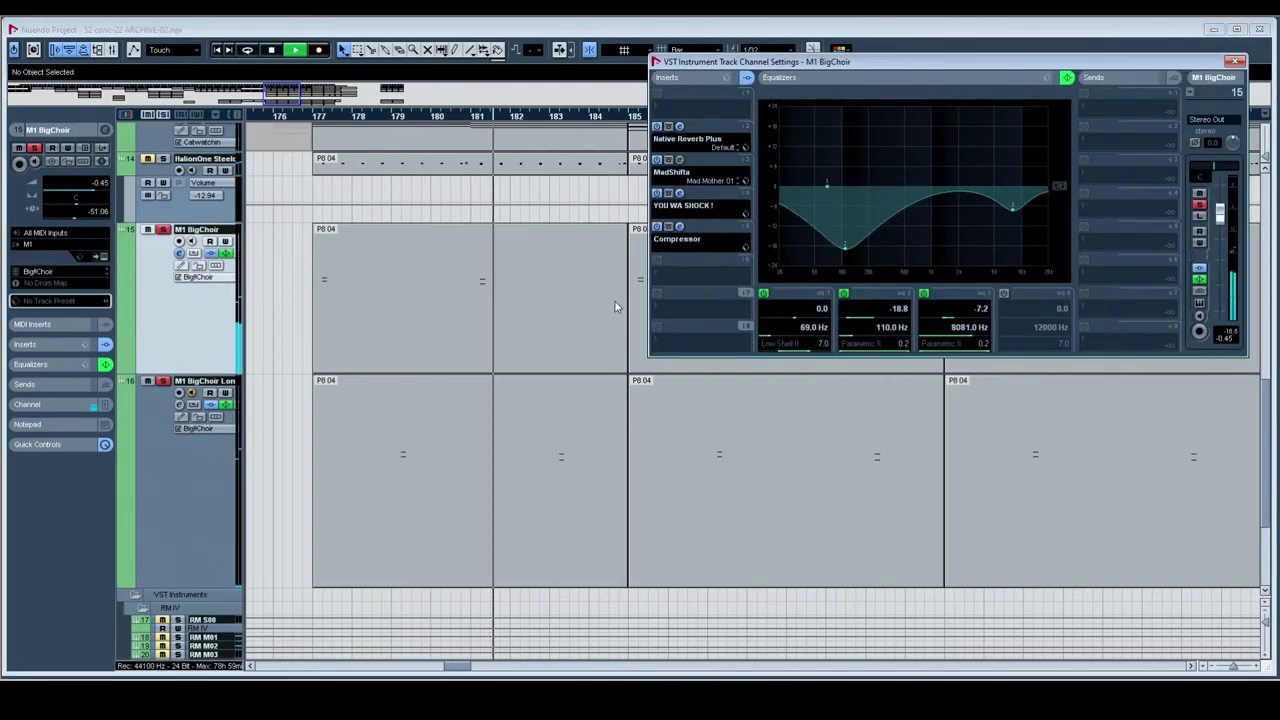
left_click(680, 160)
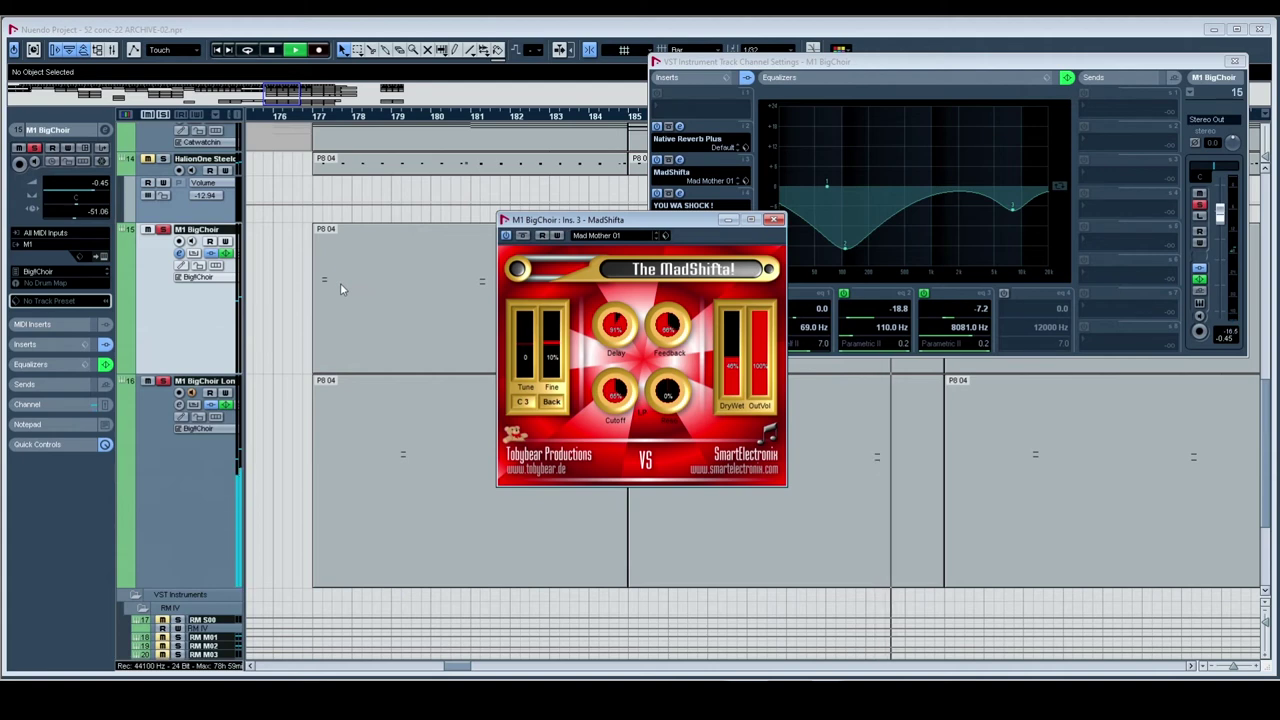
left_click(299, 119)
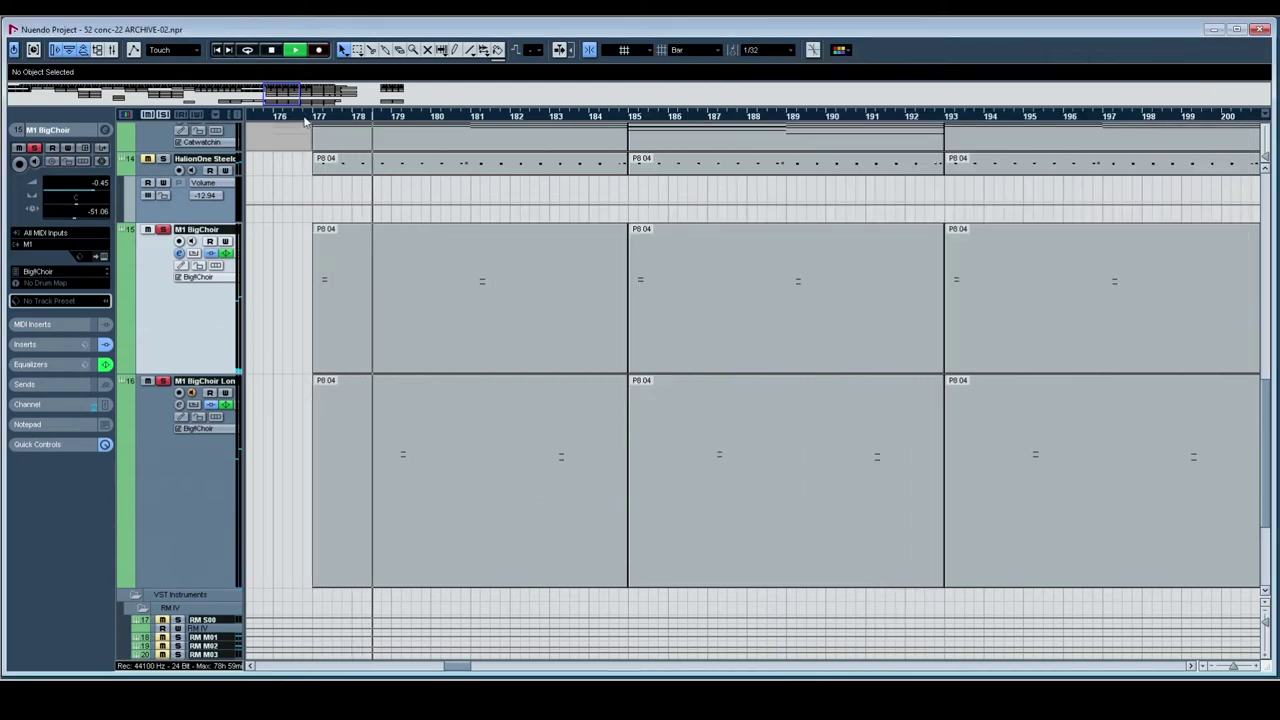
Step: Follow playback from bar 177 past bar 193, examining the string, Catwatchin, steel drum and BigChoir P8 04 parts
scroll(593, 429, "up", 3)
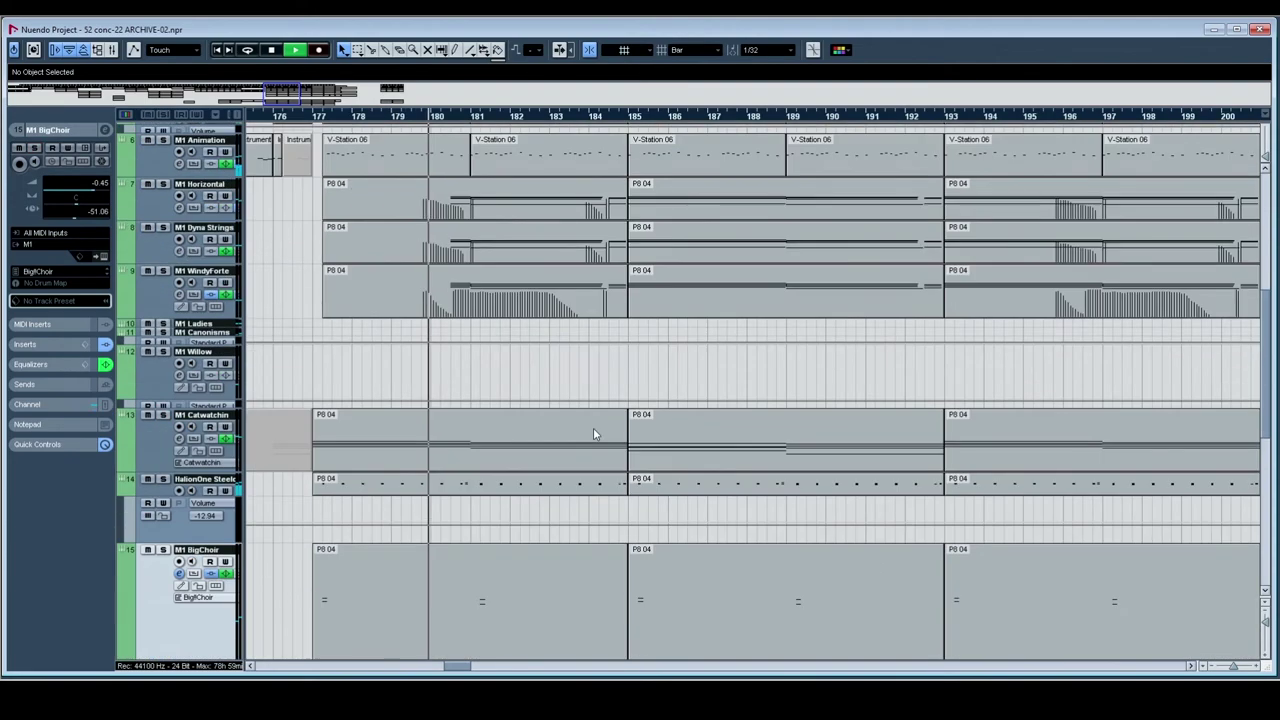
left_click_drag(717, 489, 597, 492)
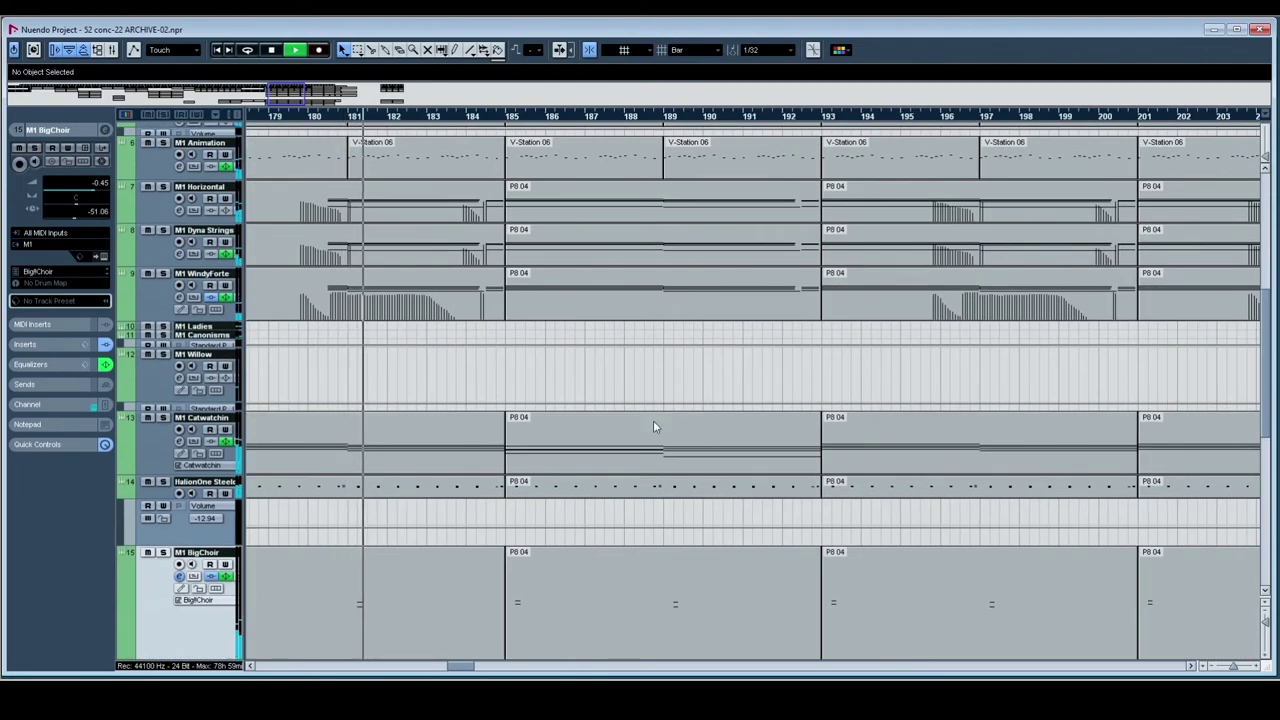
scroll(640, 375, "up", 4)
scroll(636, 364, "down", 6)
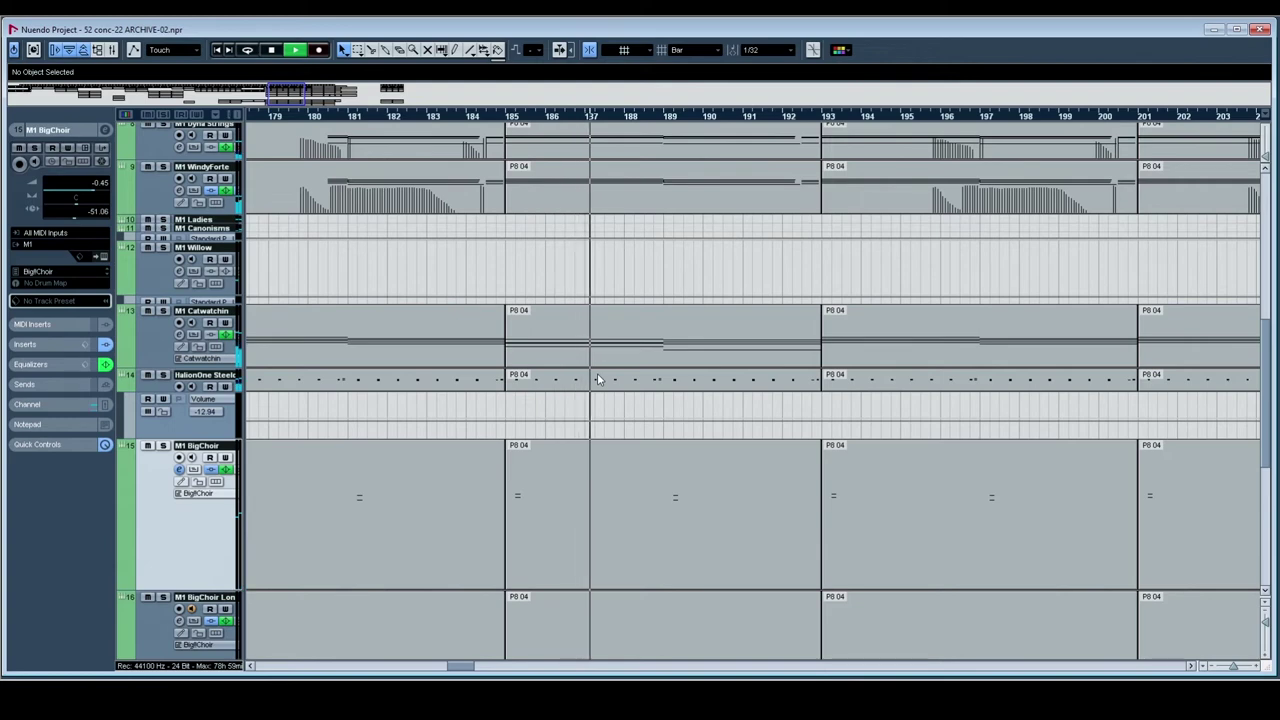
left_click_drag(675, 373, 589, 383)
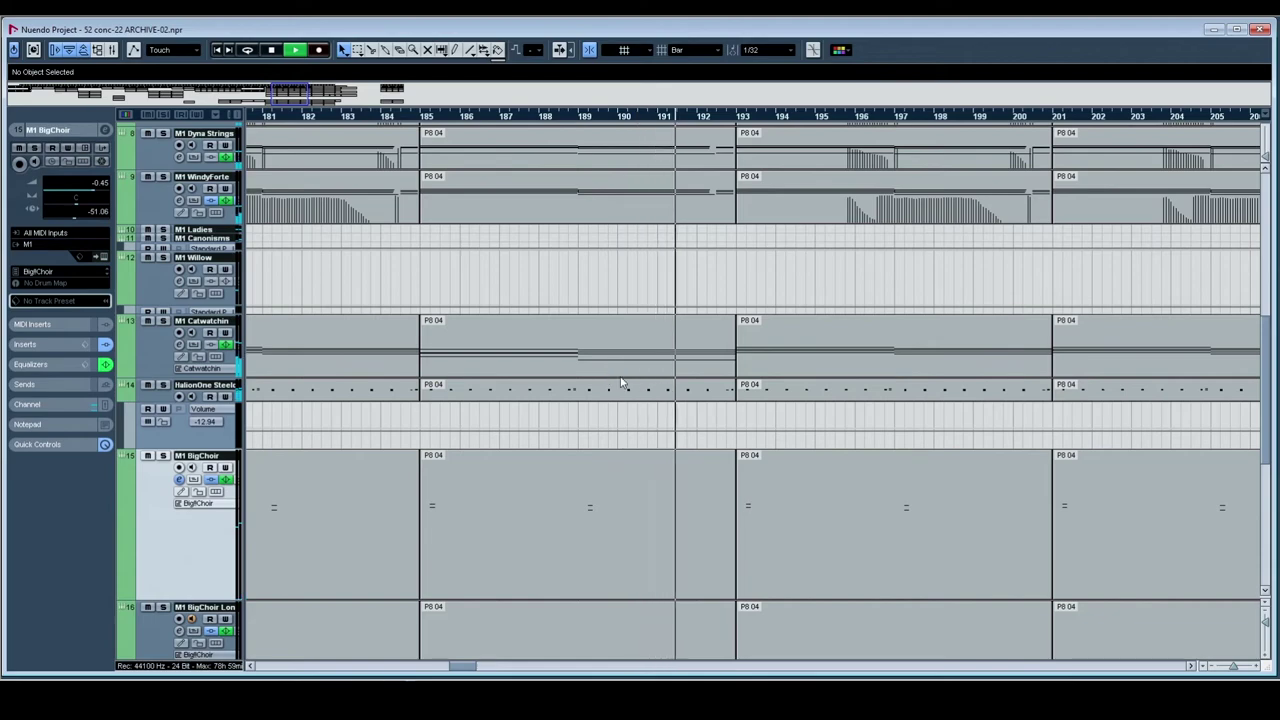
left_click_drag(657, 383, 594, 385)
left_click_drag(686, 292, 540, 370)
left_click_drag(632, 377, 763, 426)
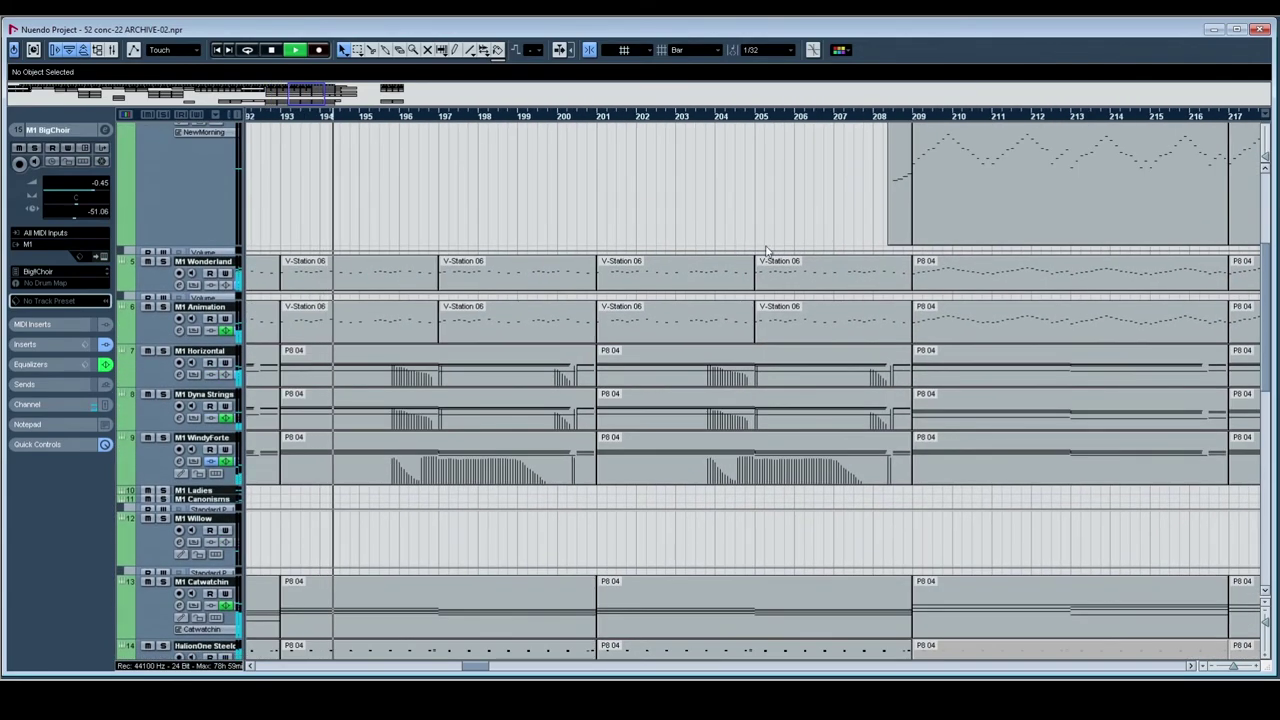
Step: Examine the section change at bar 209 on the M1 NewMorning, muted HalionOne steel drum and BigChoir tracks
left_click_drag(860, 240, 768, 295)
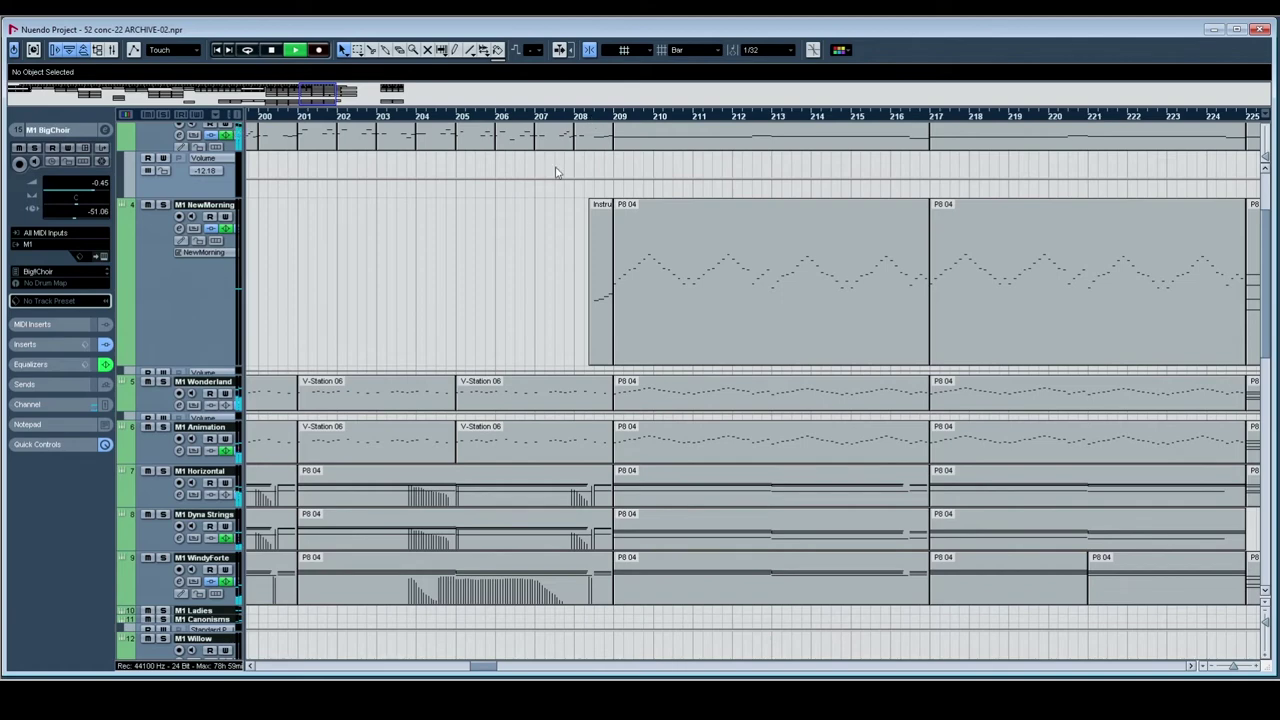
scroll(677, 223, "left", 1)
scroll(626, 194, "left", 1)
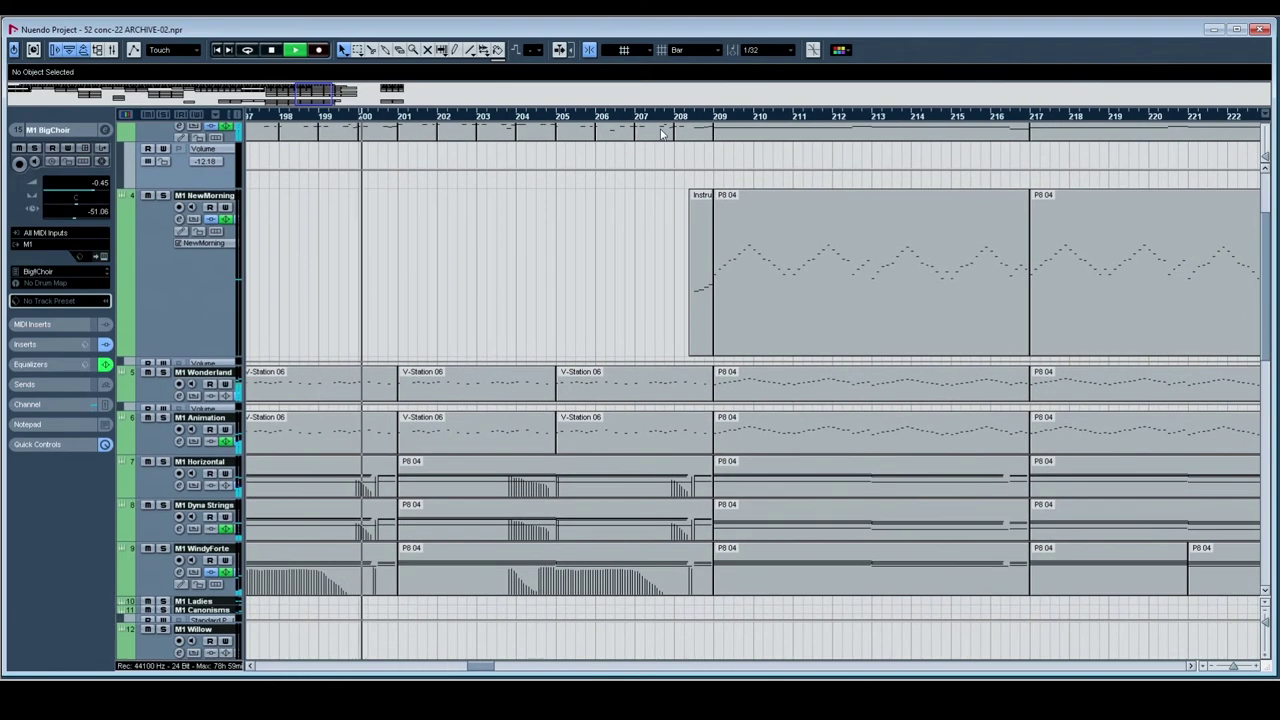
scroll(600, 320, "down", 5)
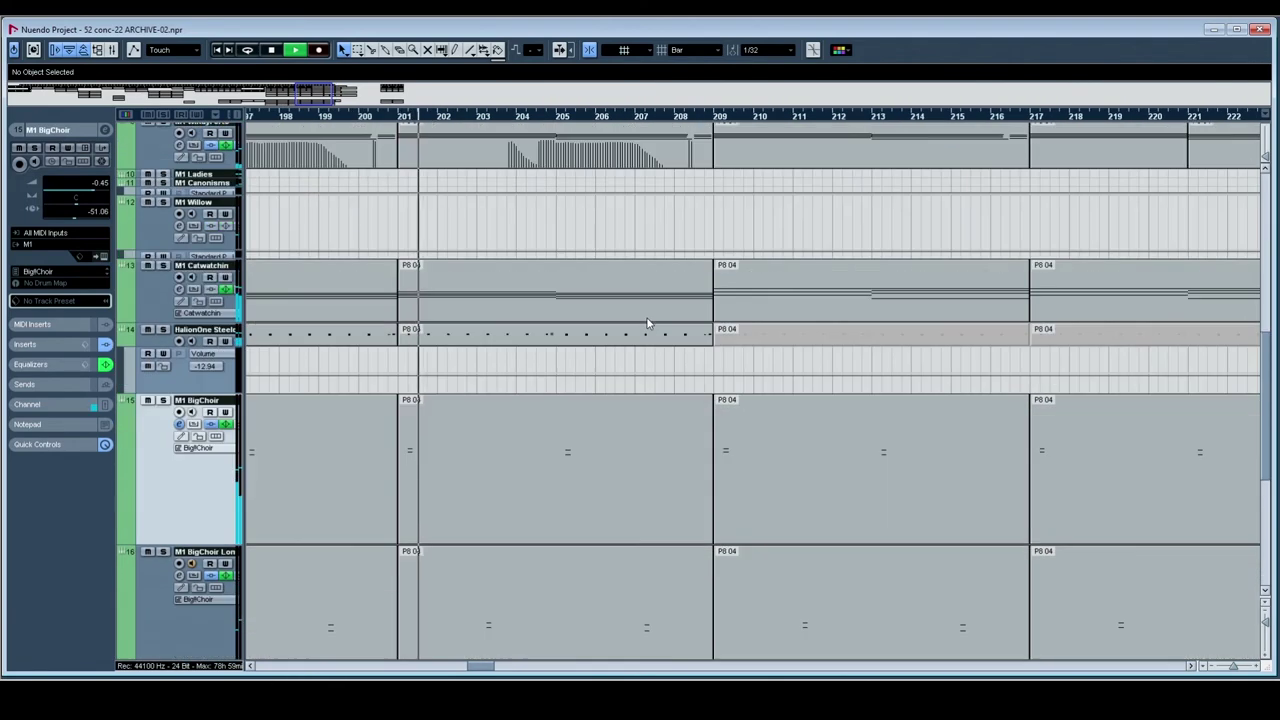
scroll(578, 346, "right", 3)
scroll(578, 346, "up", 5)
scroll(540, 409, "right", 1)
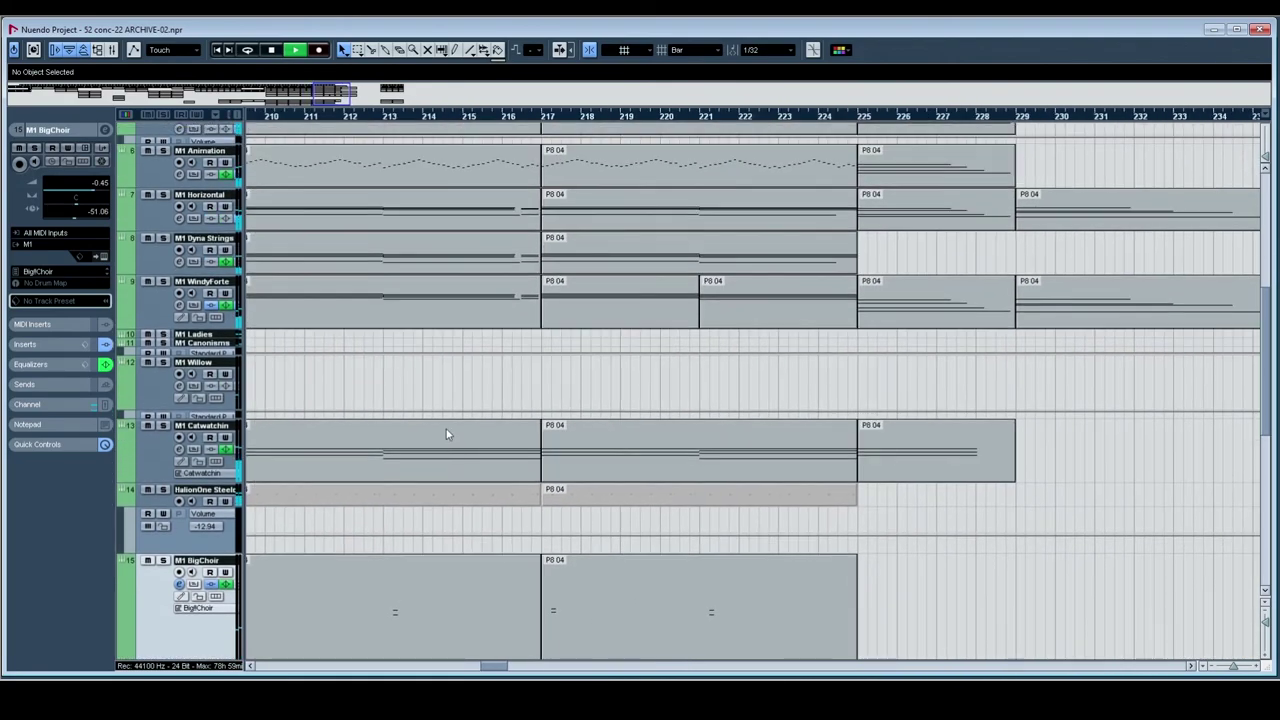
Step: Stop playback at bar 209 and examine the RM IV 02, MultiBass, M1 NewMorning and string parts up to bar 229
scroll(655, 422, "up", 5)
scroll(650, 410, "right", 2)
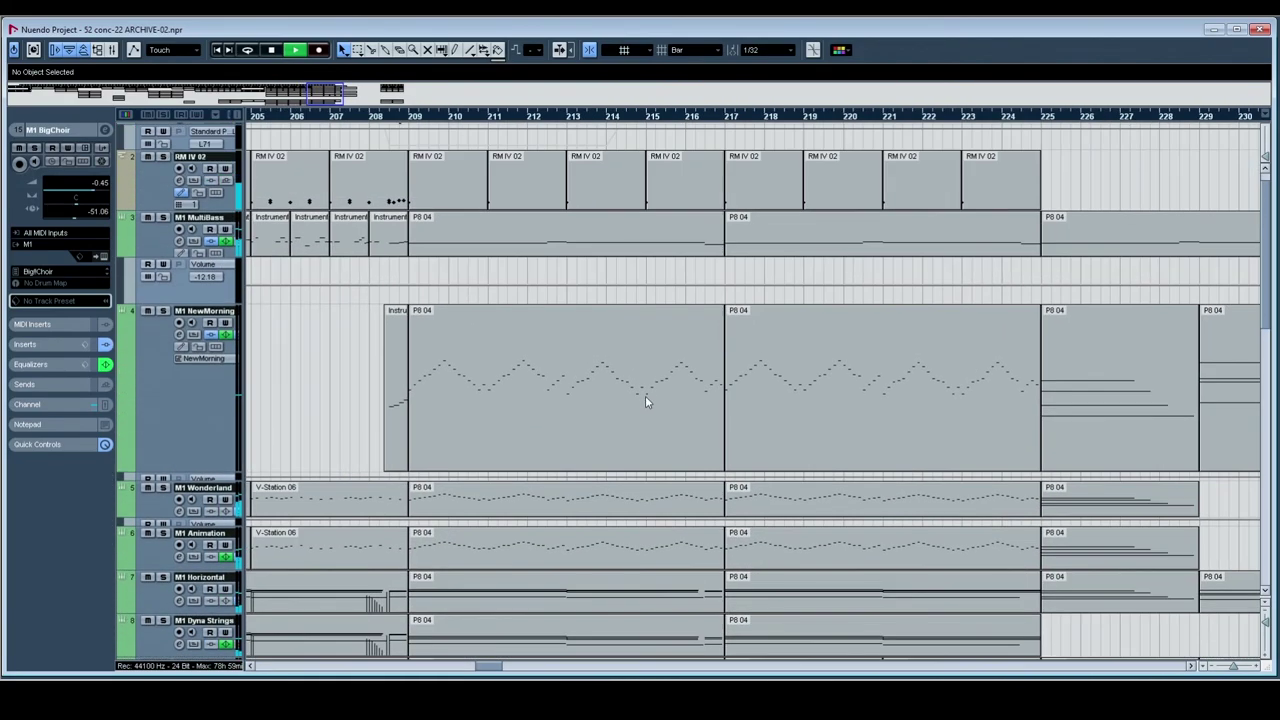
scroll(651, 395, "up", 1)
scroll(651, 395, "left", 1)
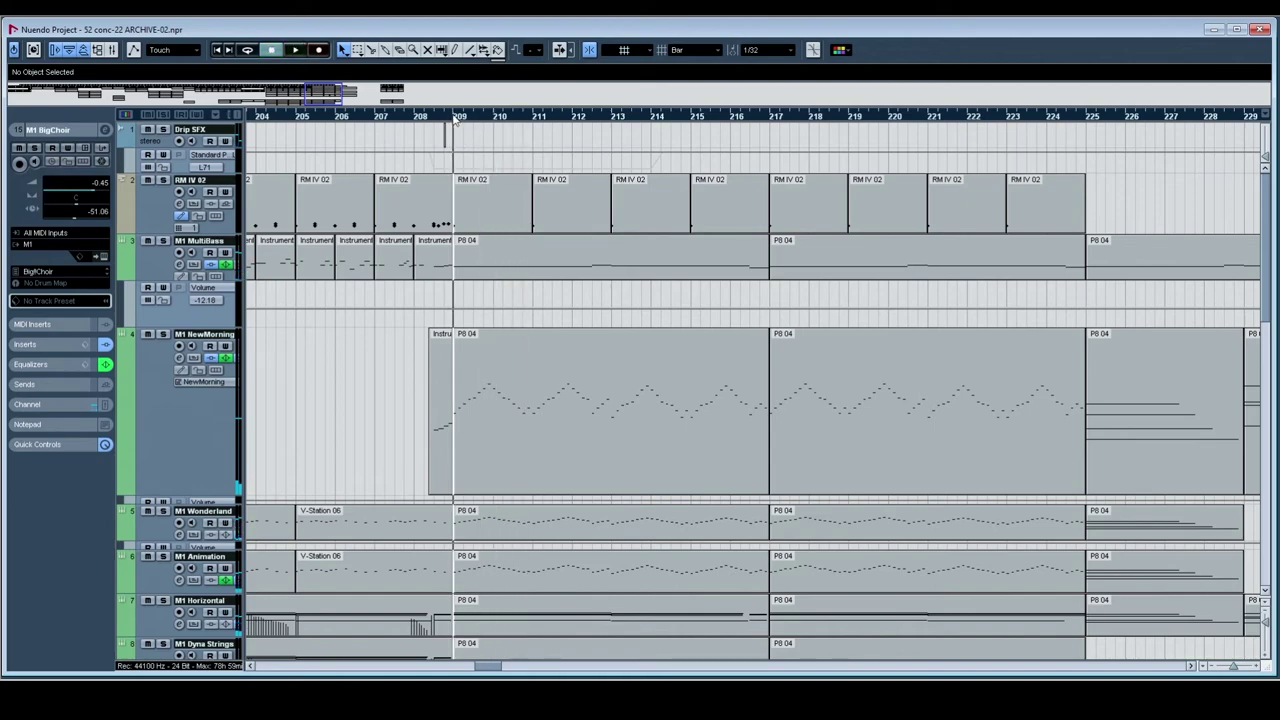
scroll(620, 316, "down", 5)
scroll(620, 316, "up", 2)
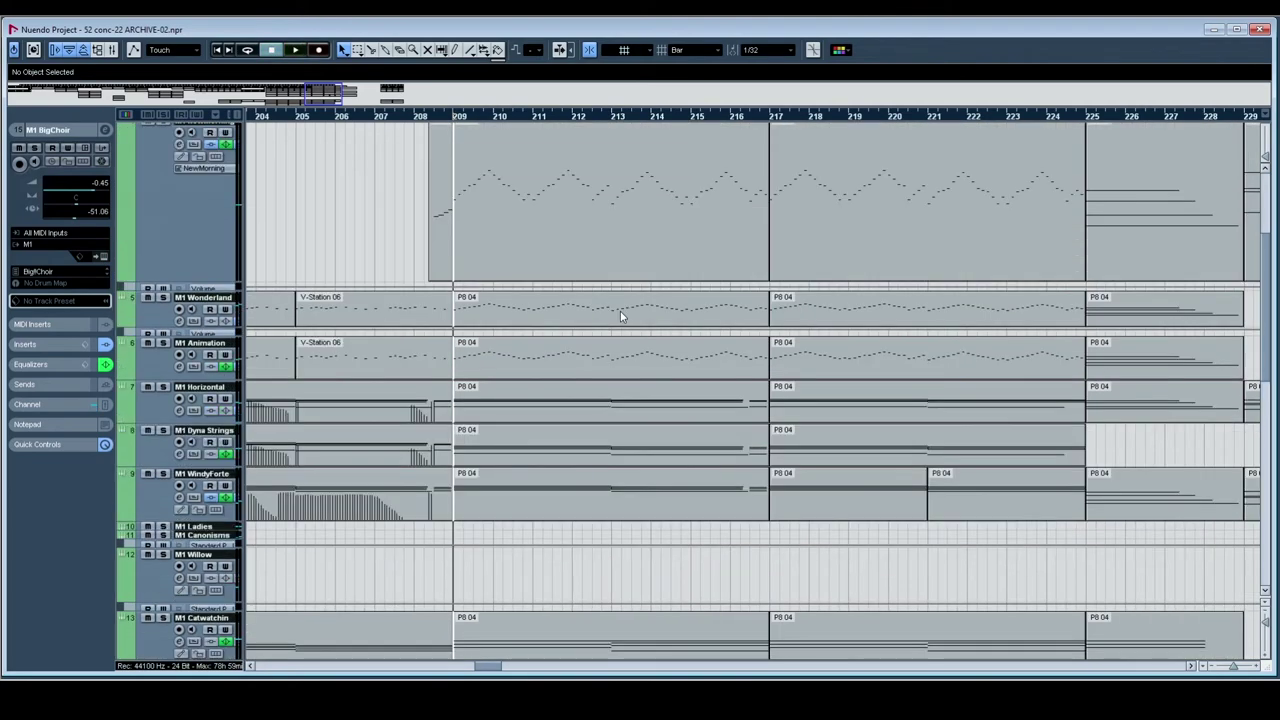
Step: Examine the P8 04 parts between bars 209 and 229 on all tracks from RM IV 02 to M1 BigChoir Long
scroll(620, 314, "down", 6)
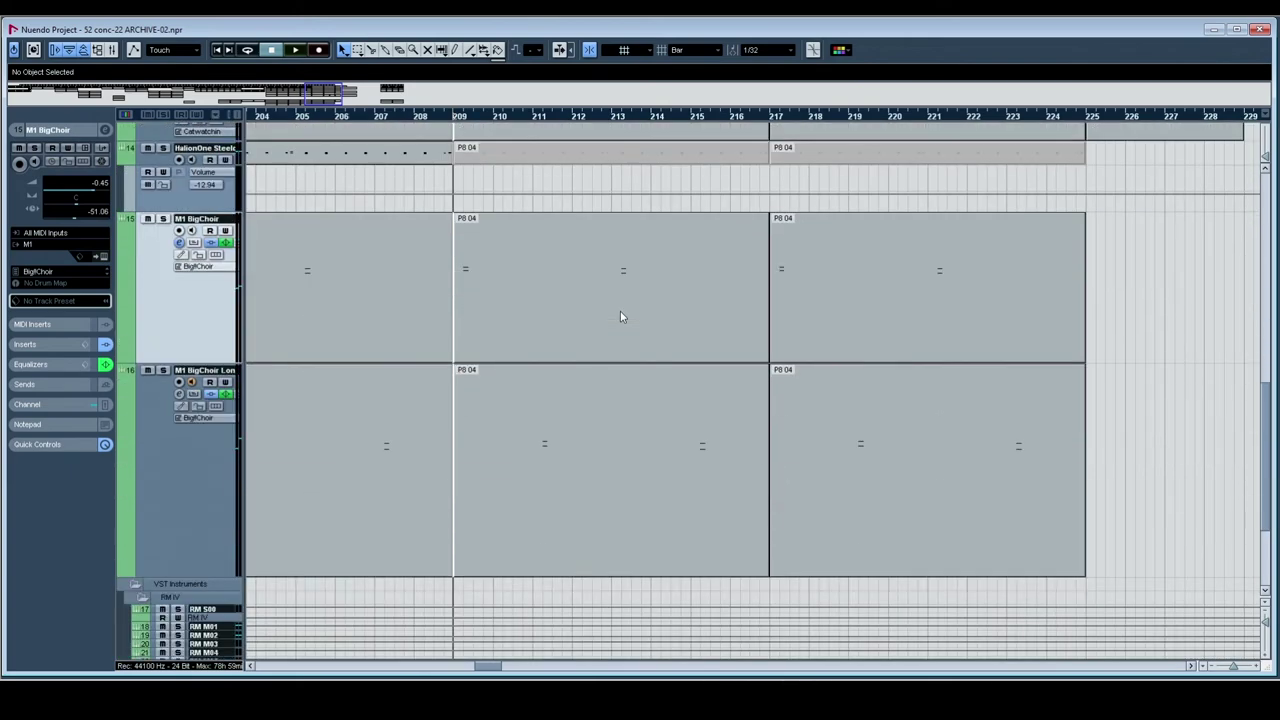
scroll(620, 314, "down", 3)
scroll(708, 426, "up", 12)
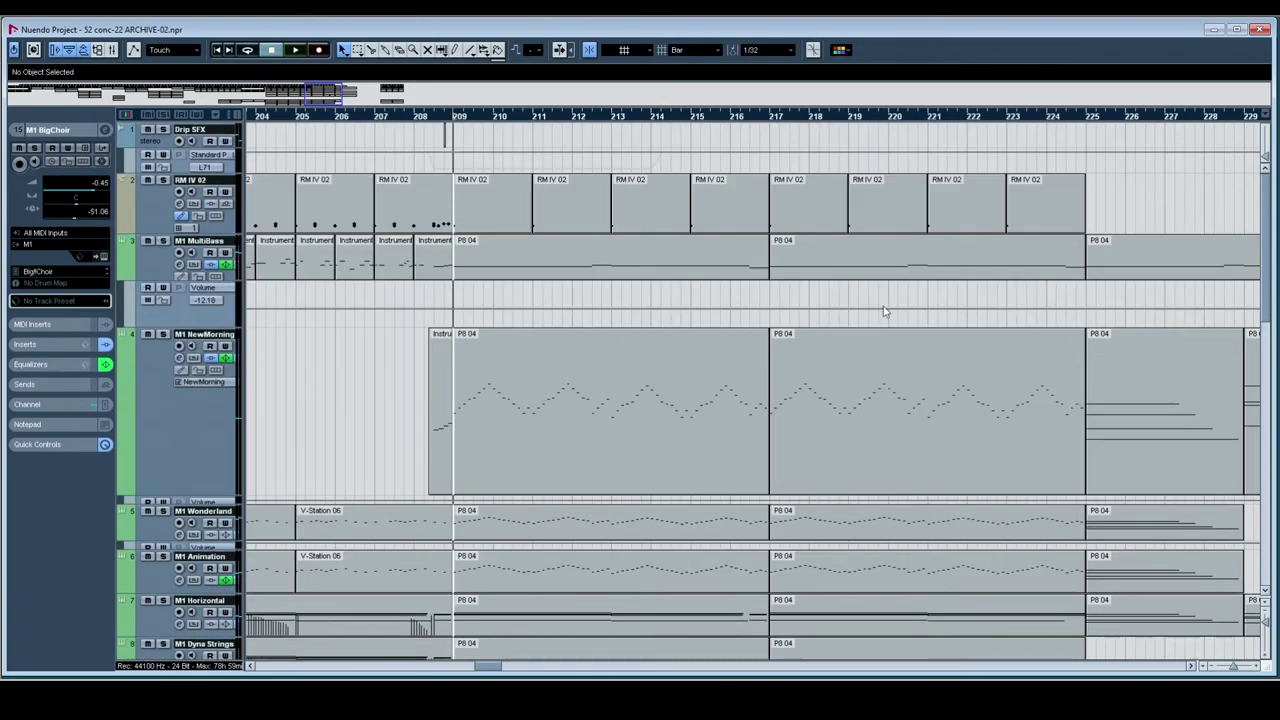
scroll(920, 257, "down", 4)
scroll(920, 257, "right", 5)
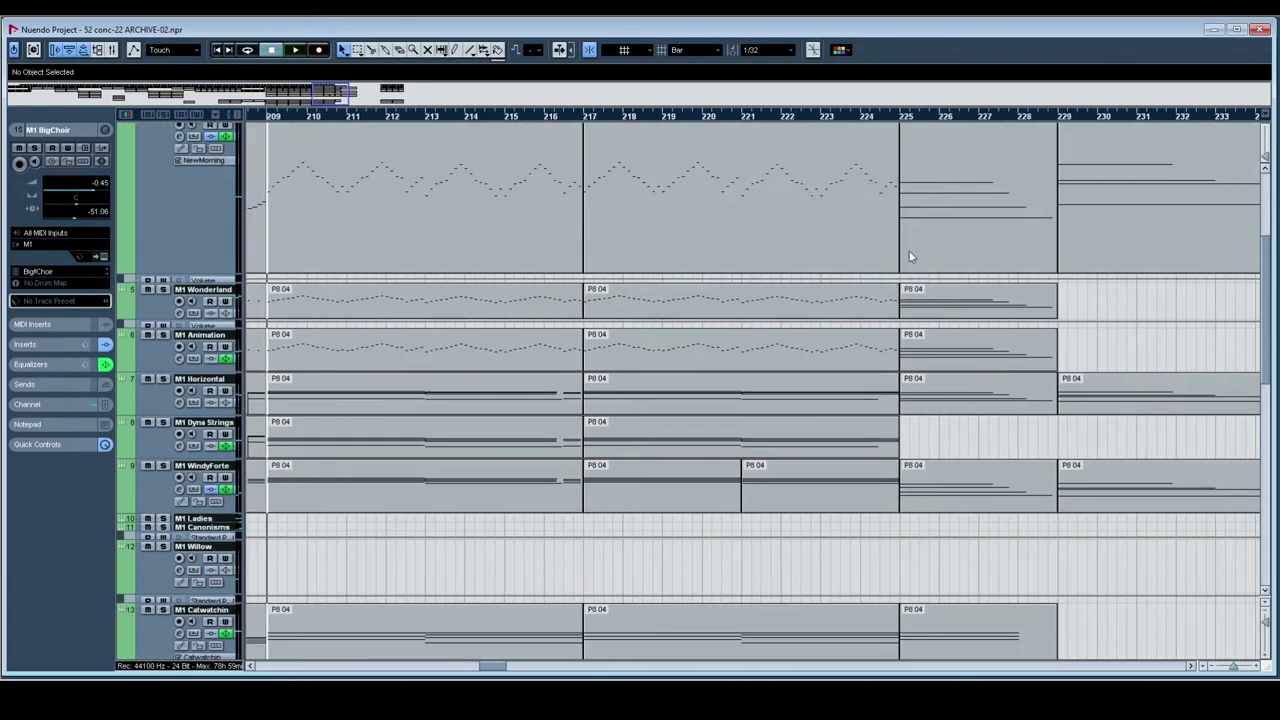
scroll(659, 337, "left", 5)
scroll(694, 405, "up", 4)
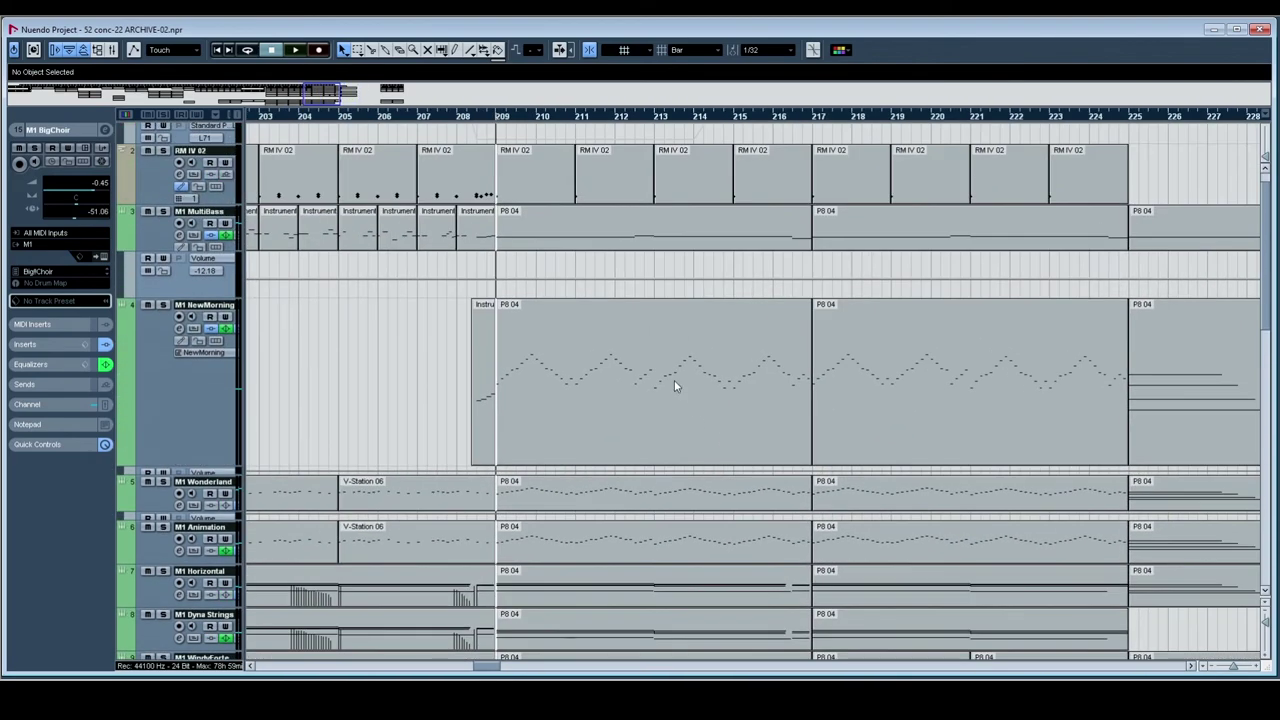
scroll(674, 381, "down", 8)
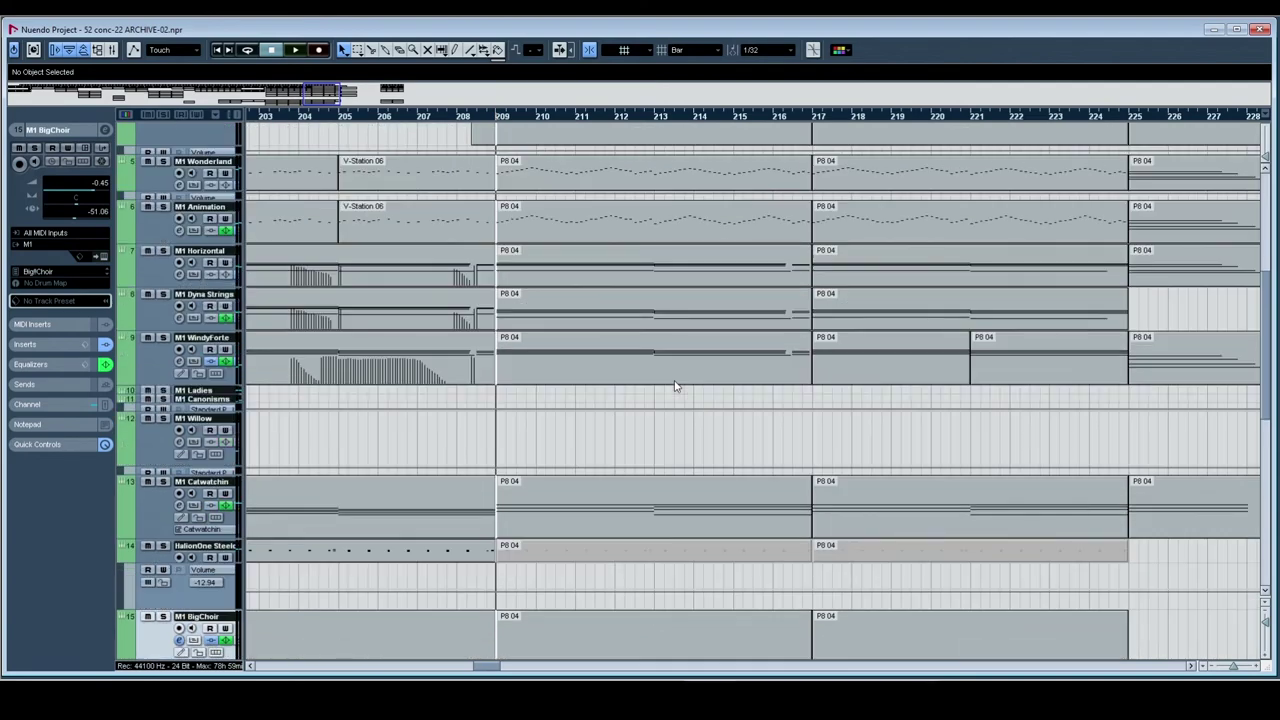
scroll(675, 386, "down", 5)
scroll(653, 431, "down", 3)
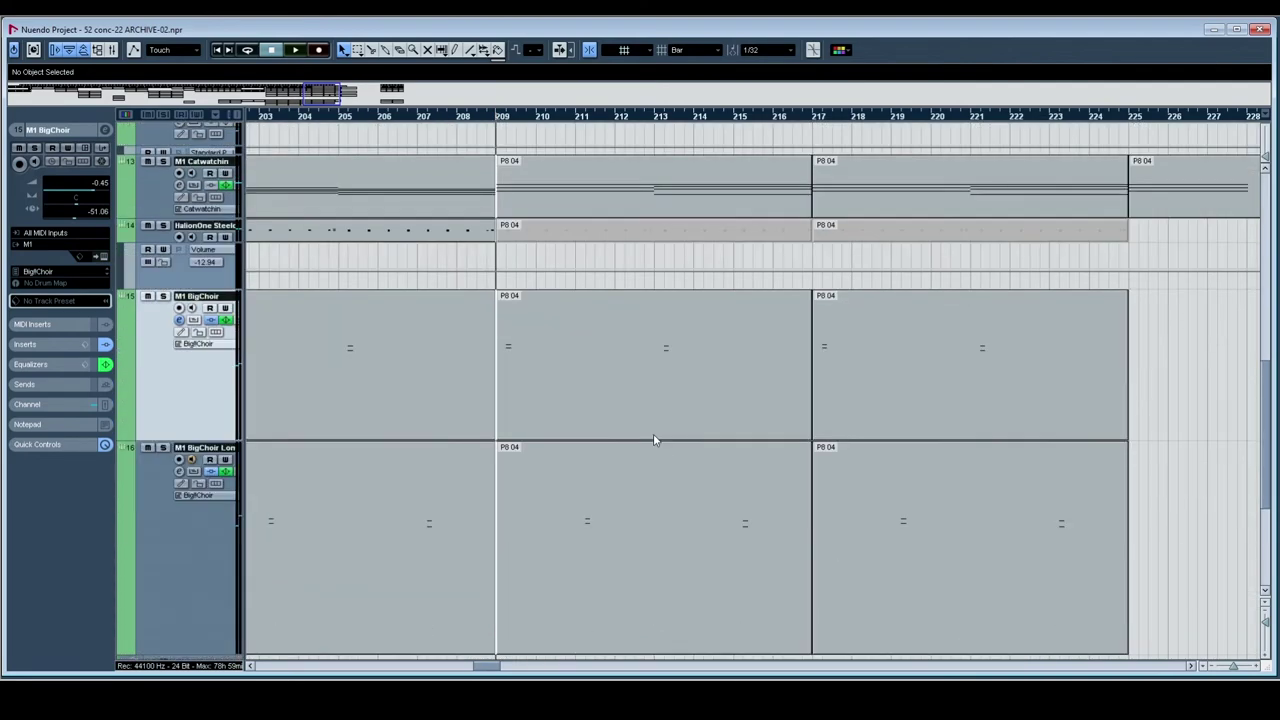
scroll(653, 440, "down", 5)
scroll(653, 436, "up", 15)
scroll(653, 433, "up", 3)
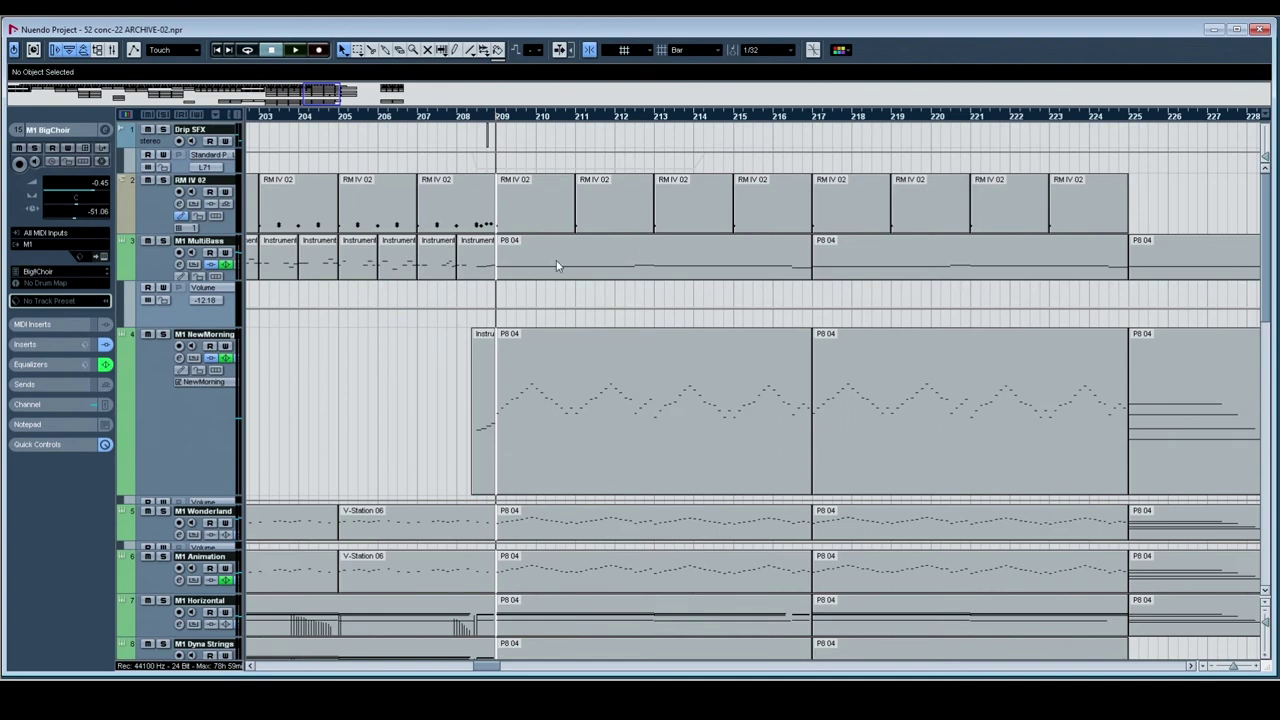
Step: Compare the drum, bass and M1 NewMorning parts of the earlier sections with those starting at bar 209
scroll(553, 268, "left", 15)
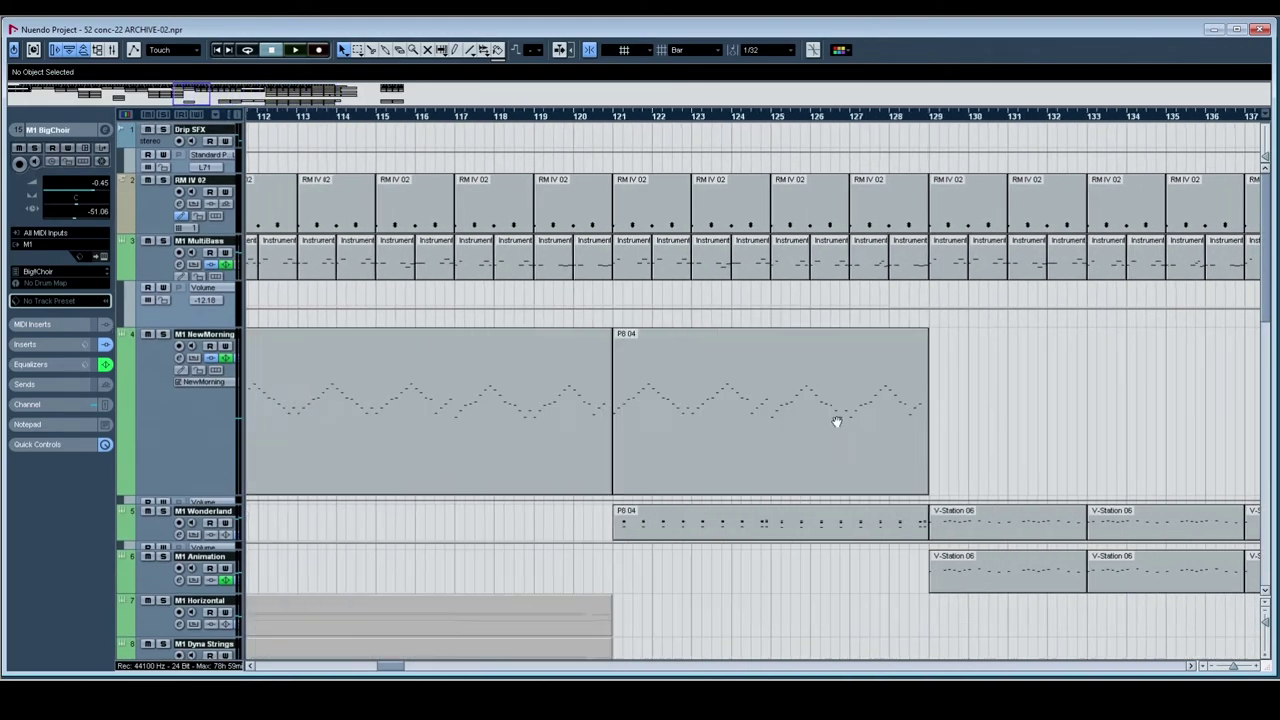
scroll(1020, 425, "left", 12)
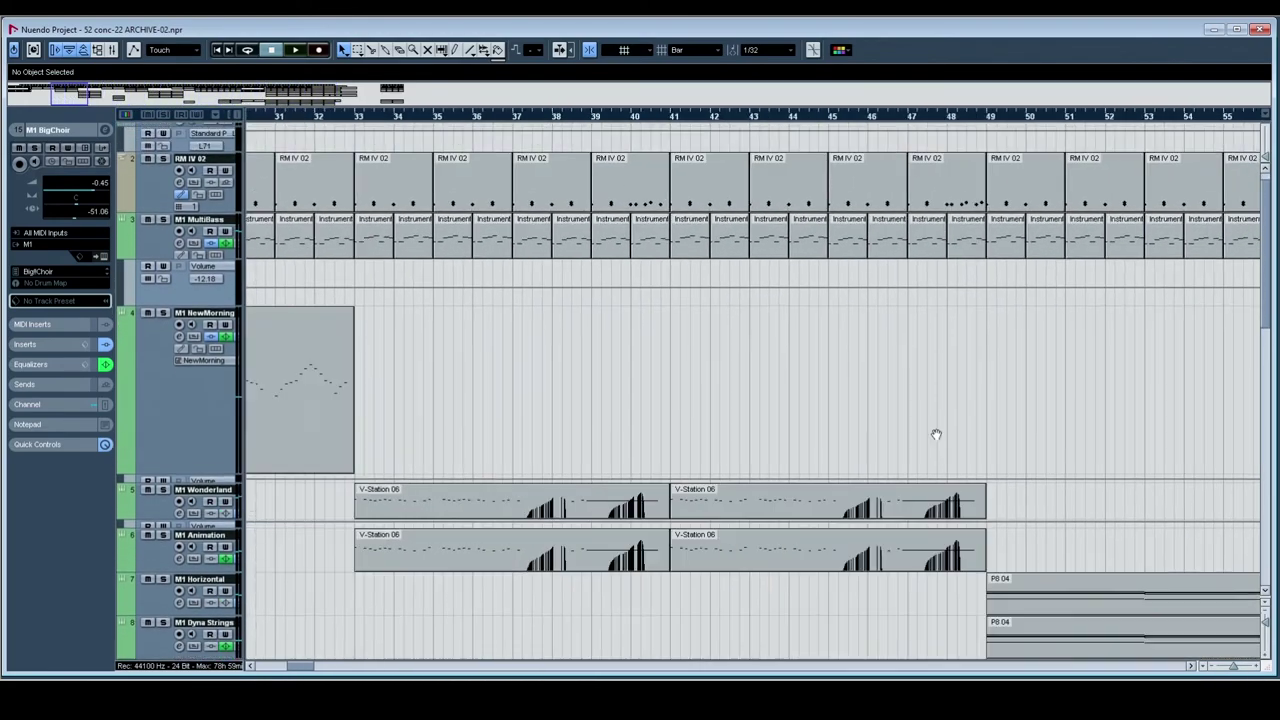
scroll(950, 425, "left", 6)
scroll(950, 425, "up", 1)
scroll(826, 409, "right", 10)
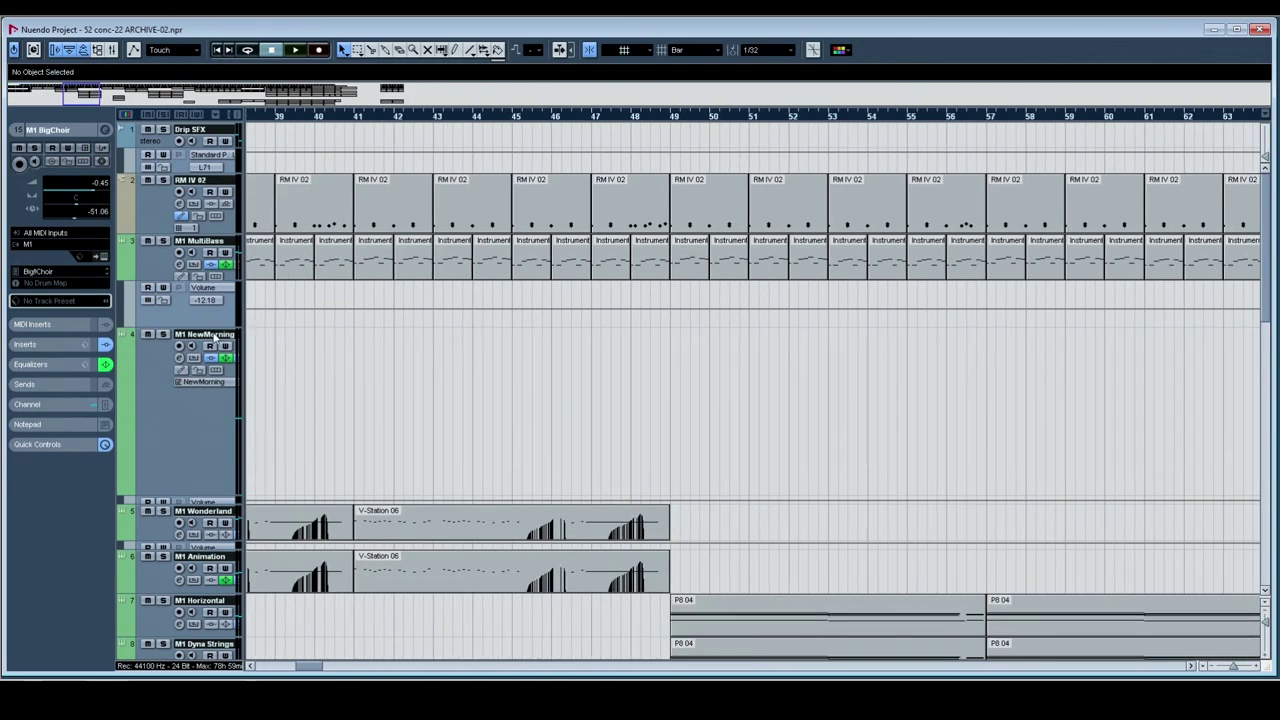
scroll(360, 345, "right", 20)
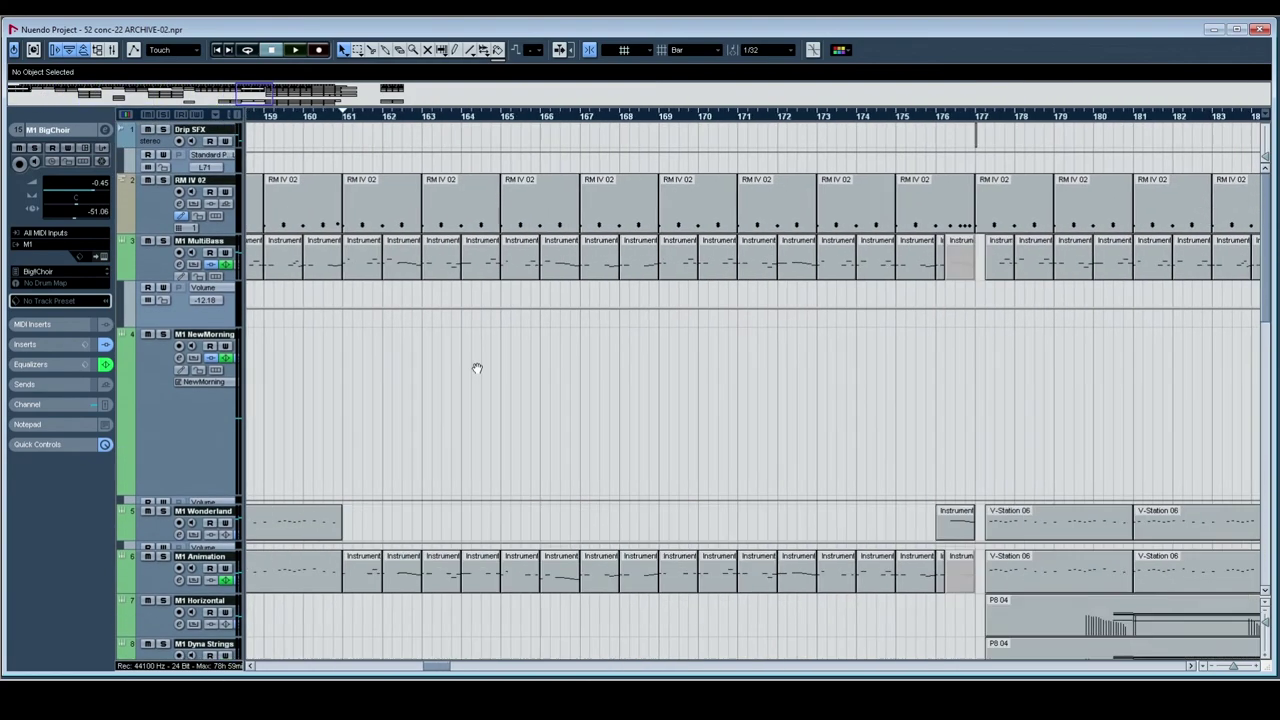
scroll(734, 354, "right", 11)
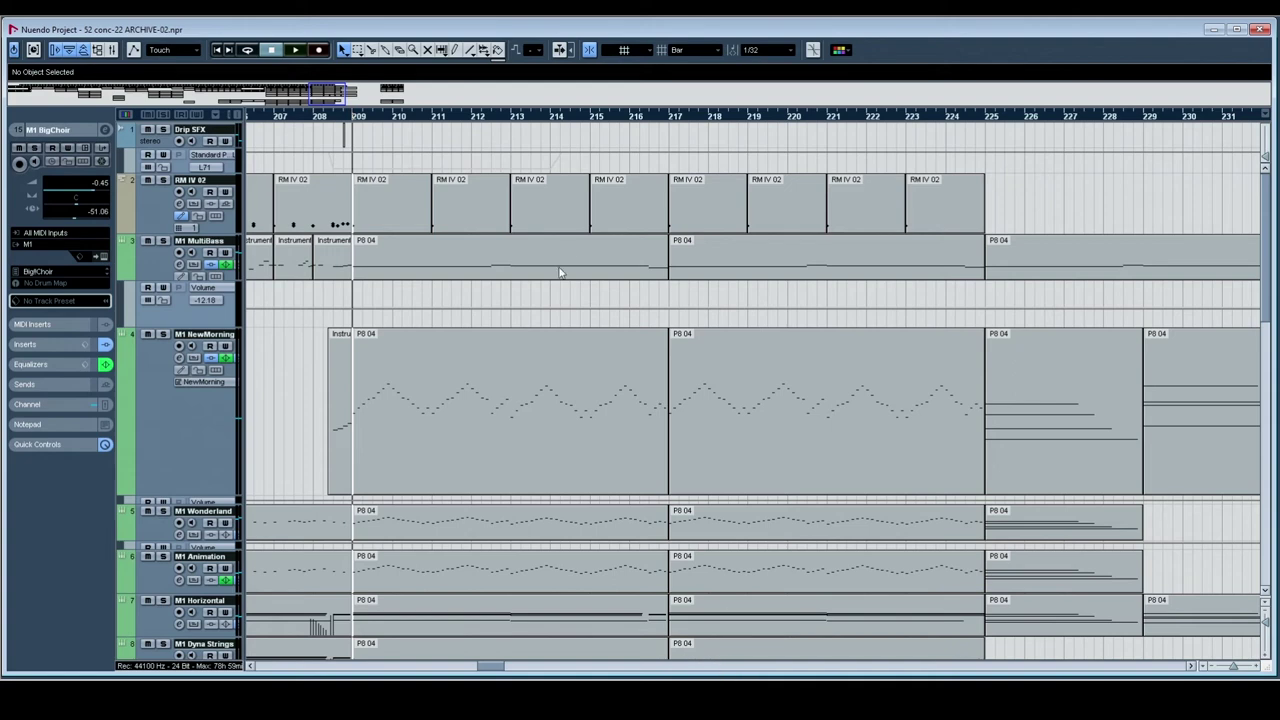
Step: Audition the section from bar 209 to about bar 215 while examining the tracks, and stop playback
key("space")
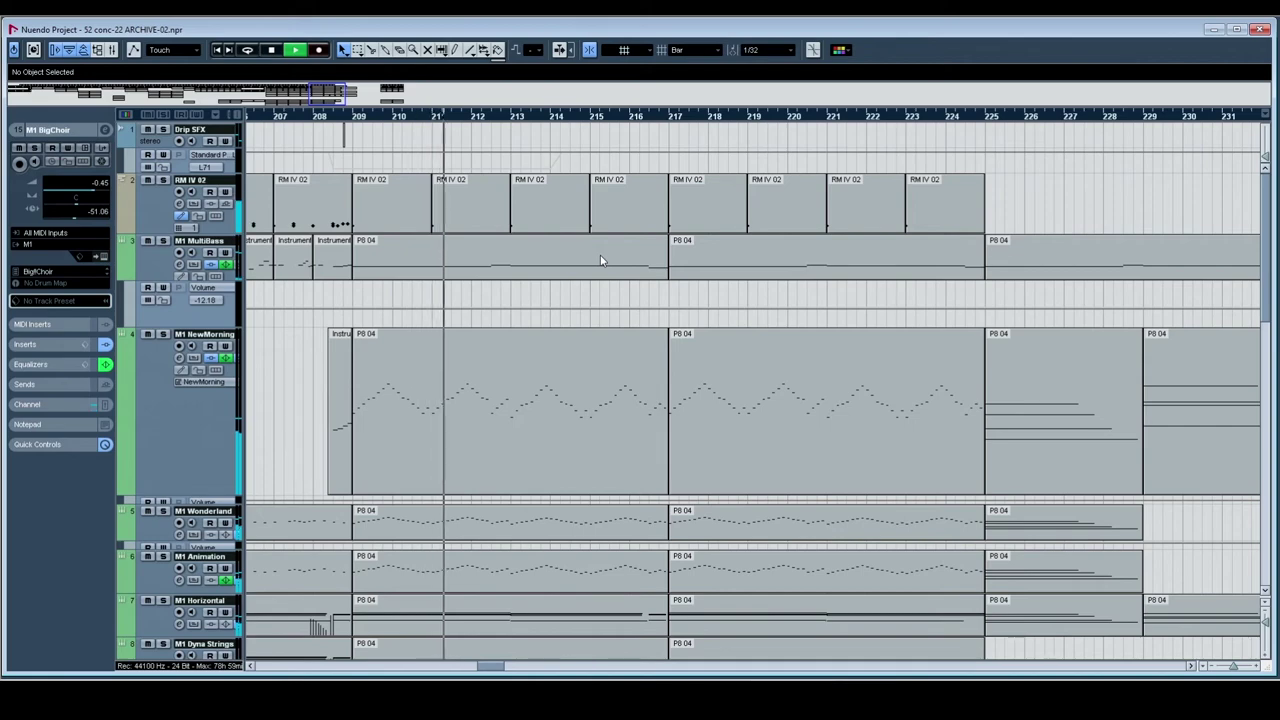
scroll(600, 260, "down", 4)
scroll(600, 260, "down", 2)
scroll(600, 260, "up", 6)
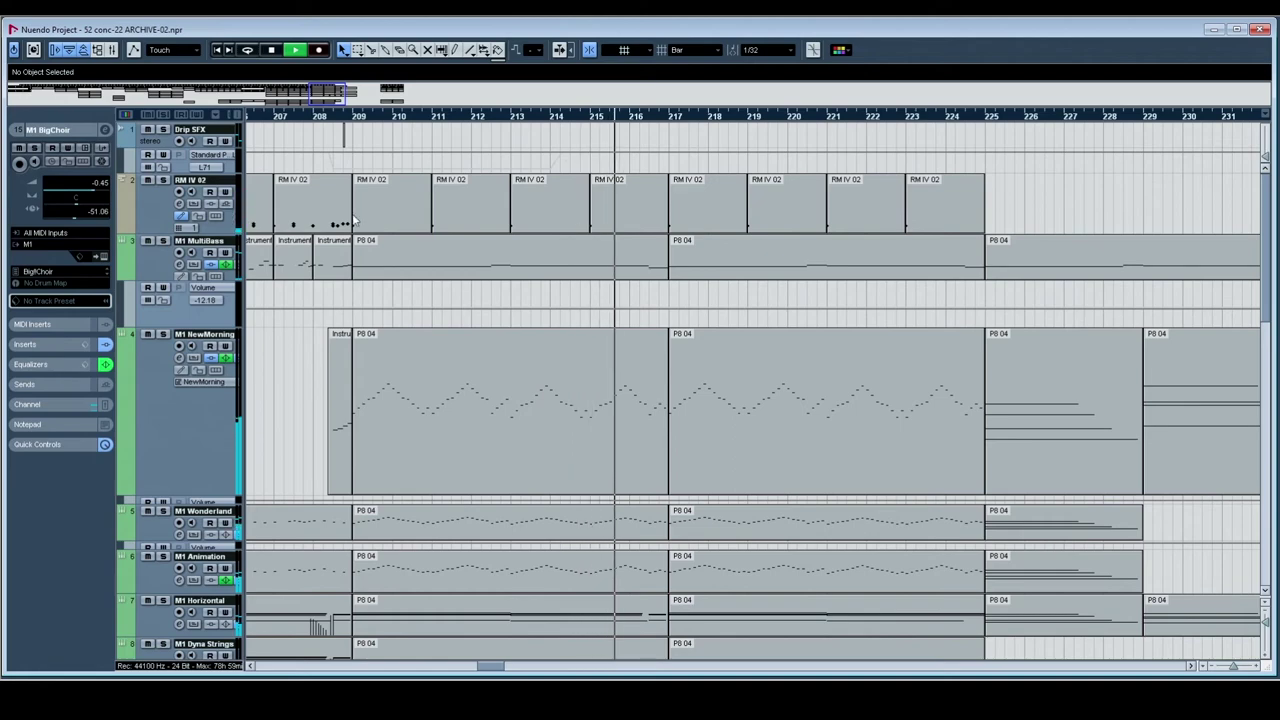
key("space")
Step: Solo the RM IV 02 drums and the M1 BigChoir Long track, auditioning the section from bar 209
left_click(172, 186)
scroll(200, 240, "down", 10)
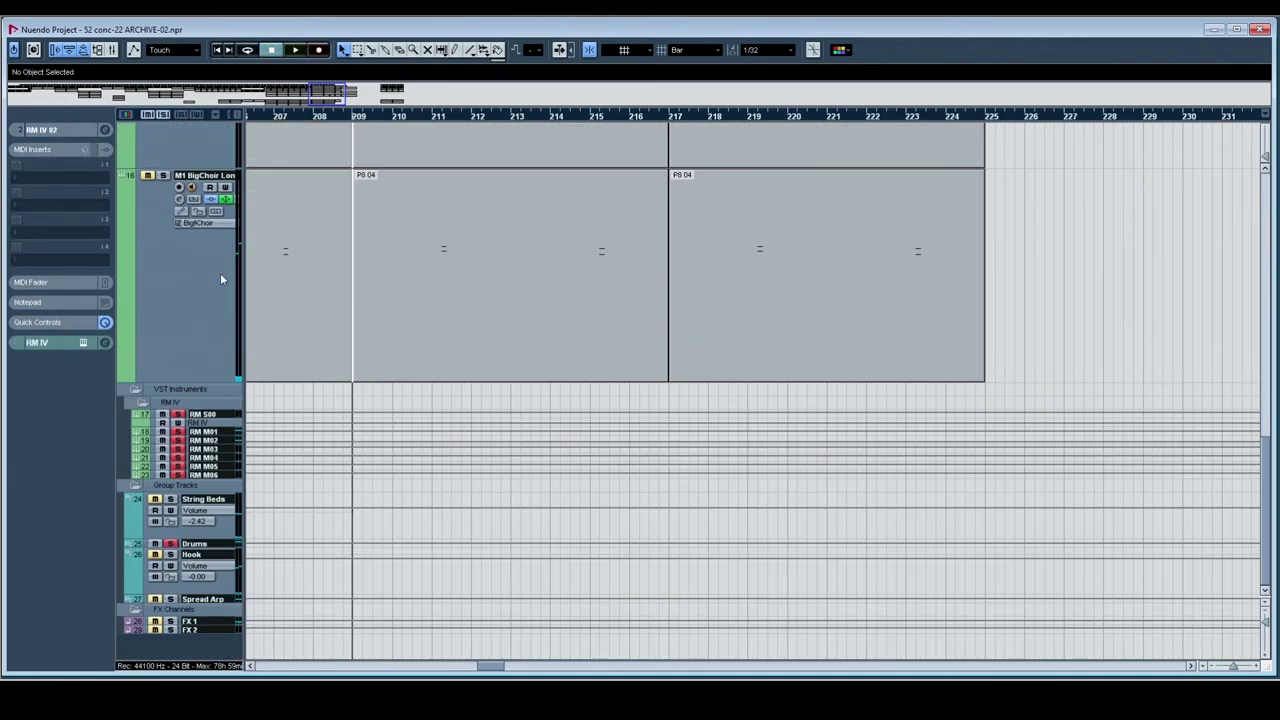
left_click(167, 181)
scroll(524, 364, "up", 10)
key("space")
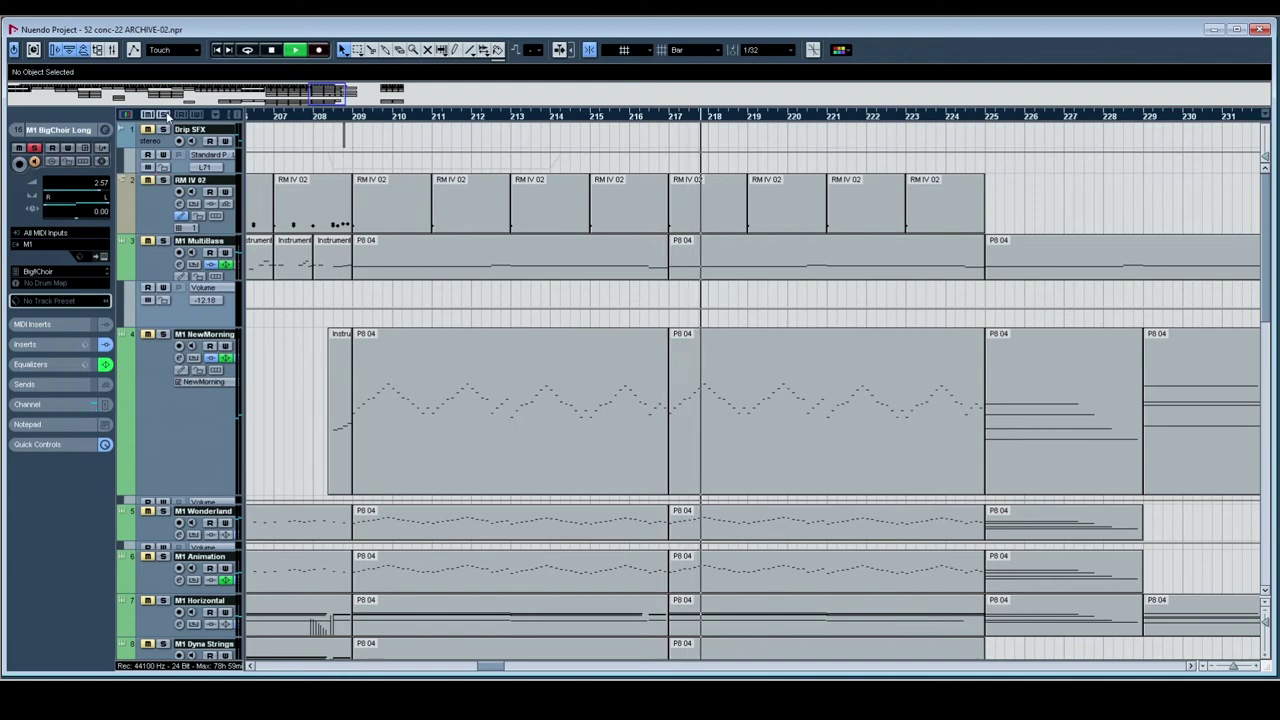
Step: Restart playback of the full mix at bar 209, follow the long-note parts to bar 235 and stop
left_click(345, 118)
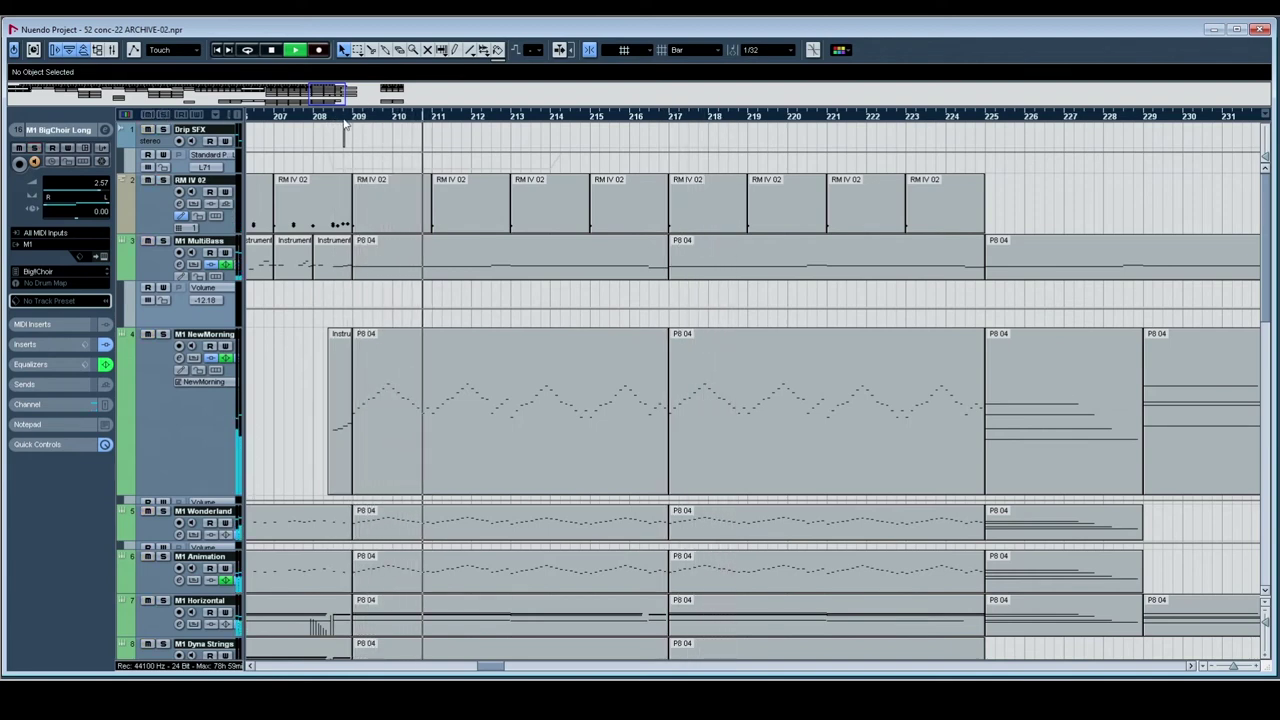
scroll(852, 333, "right", 5)
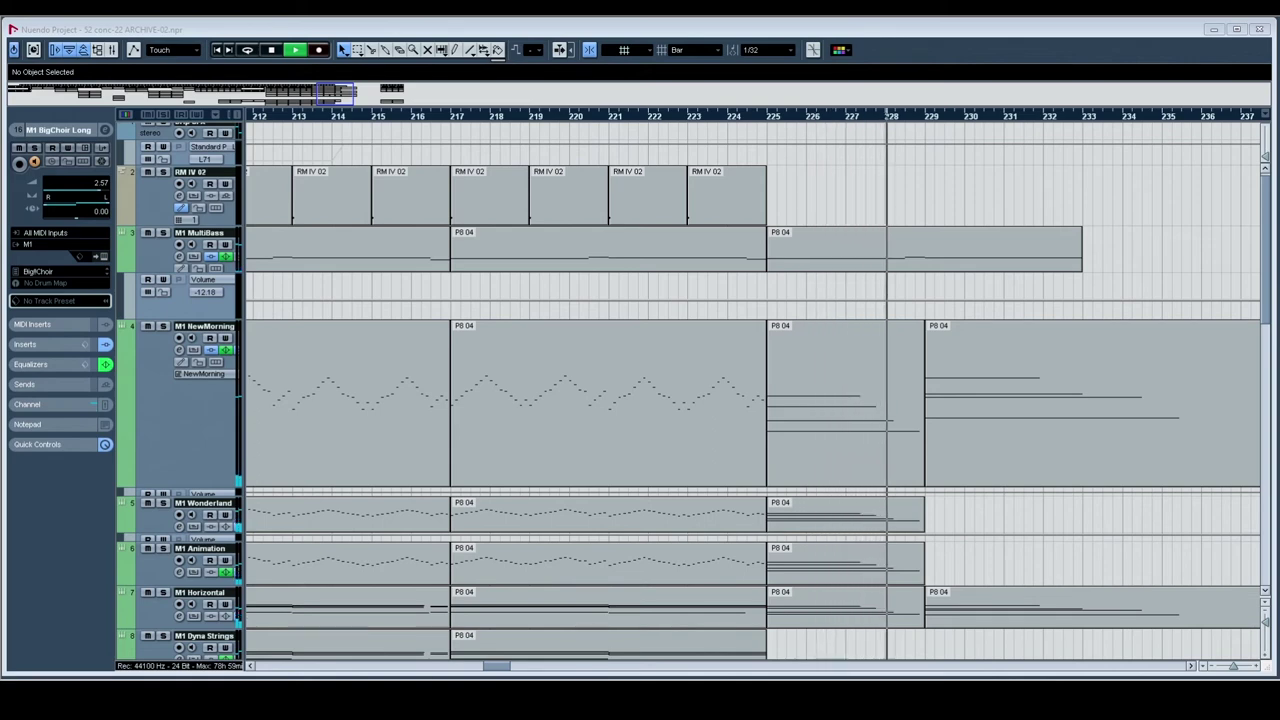
left_click_drag(762, 447, 463, 331)
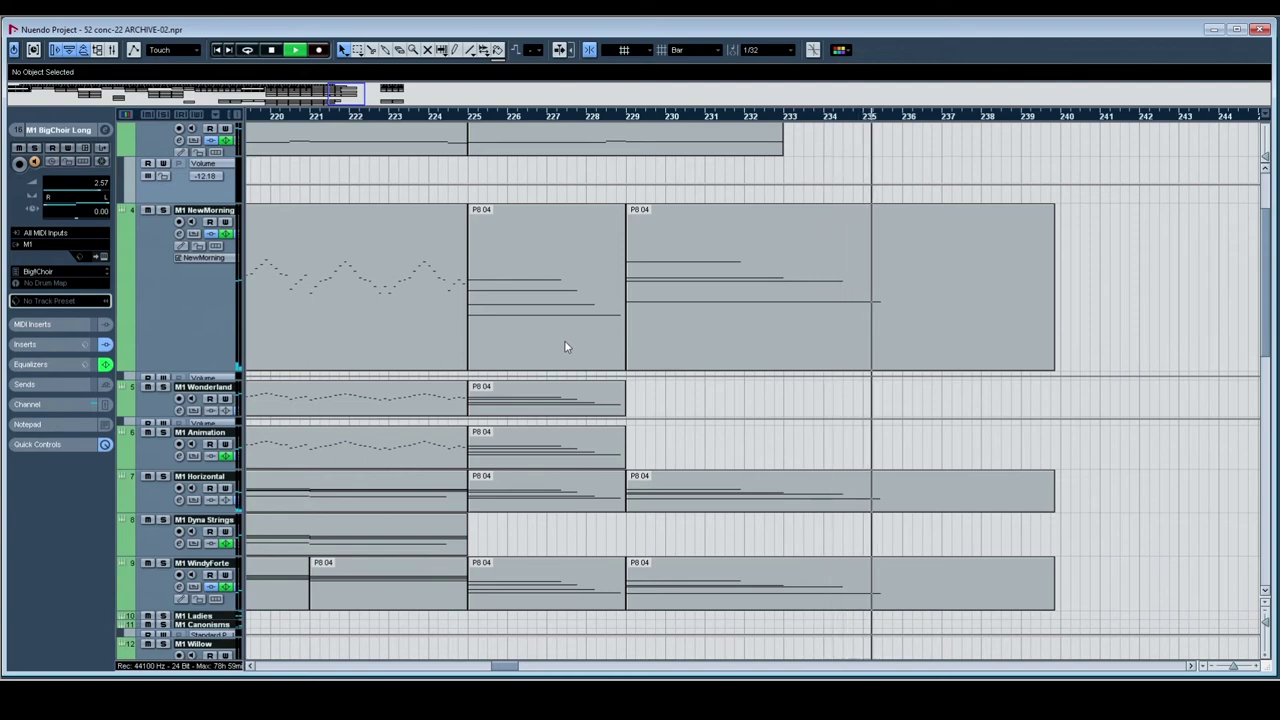
key("space")
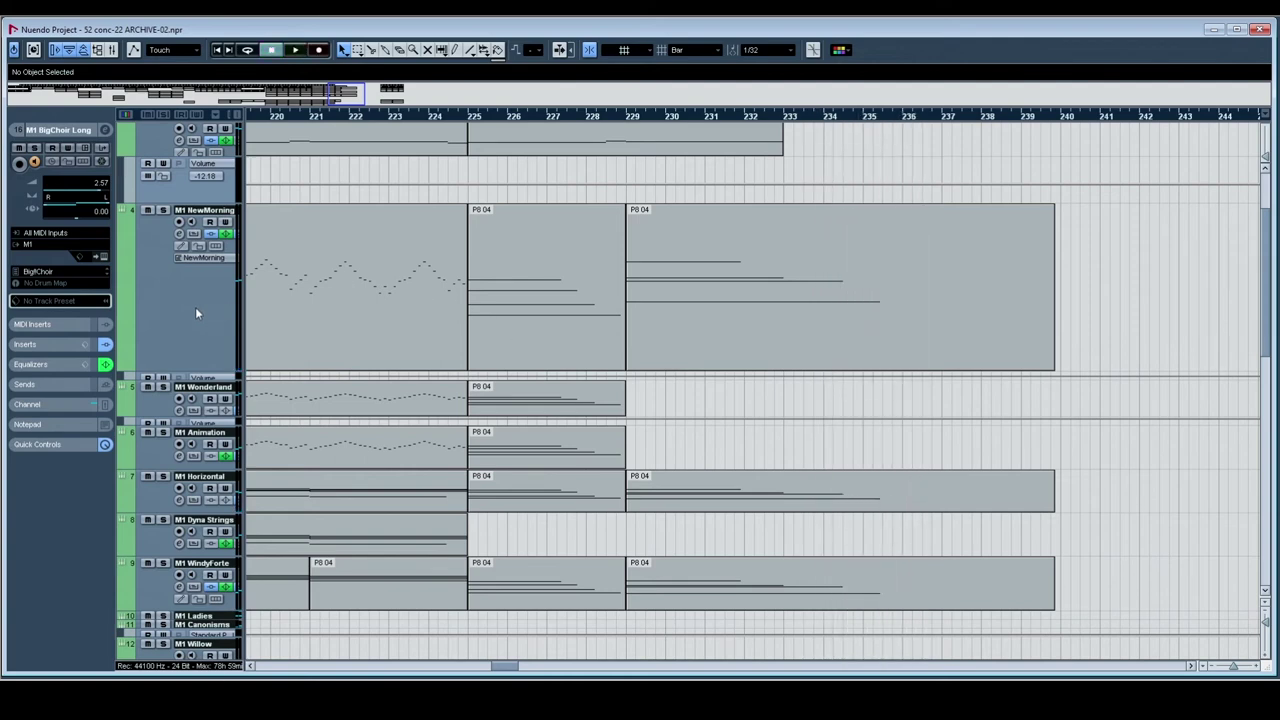
Step: Open the M1 NewMorning track's Korg M1 instrument, inspect the combi's MIDI key zone and transpose settings, and close it
left_click(195, 307)
left_click(100, 257)
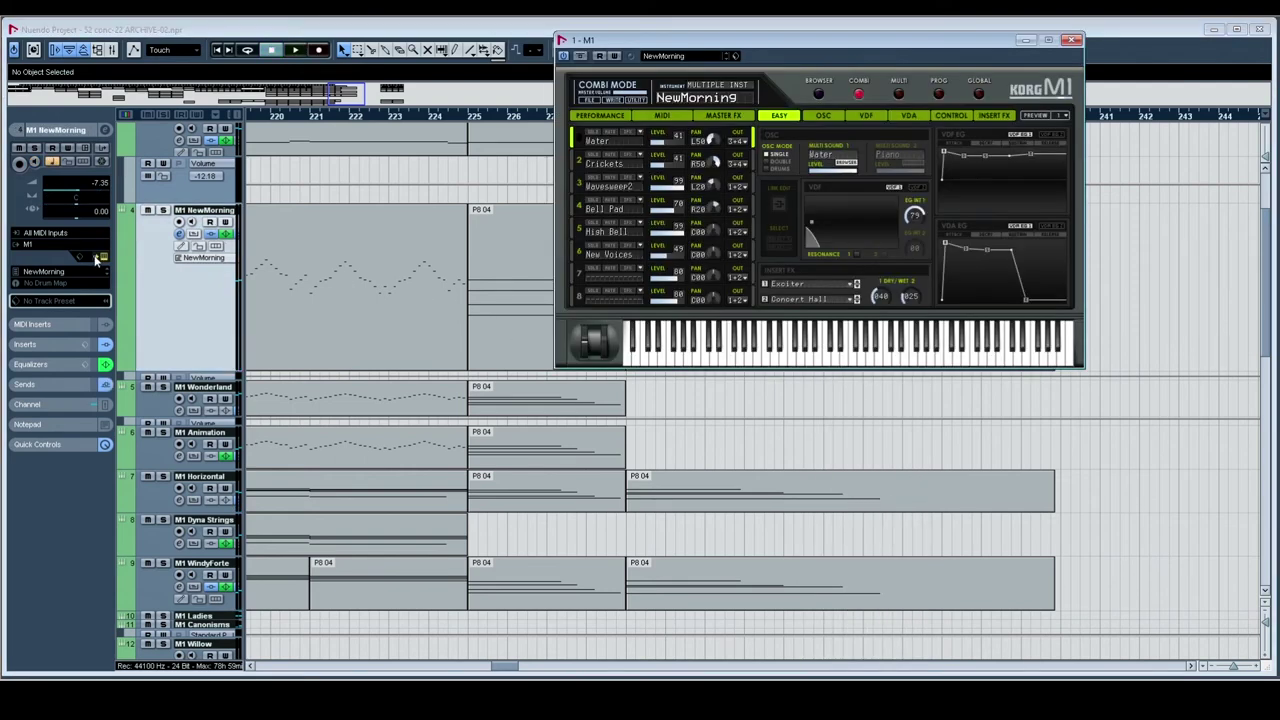
left_click(579, 163)
left_click(664, 116)
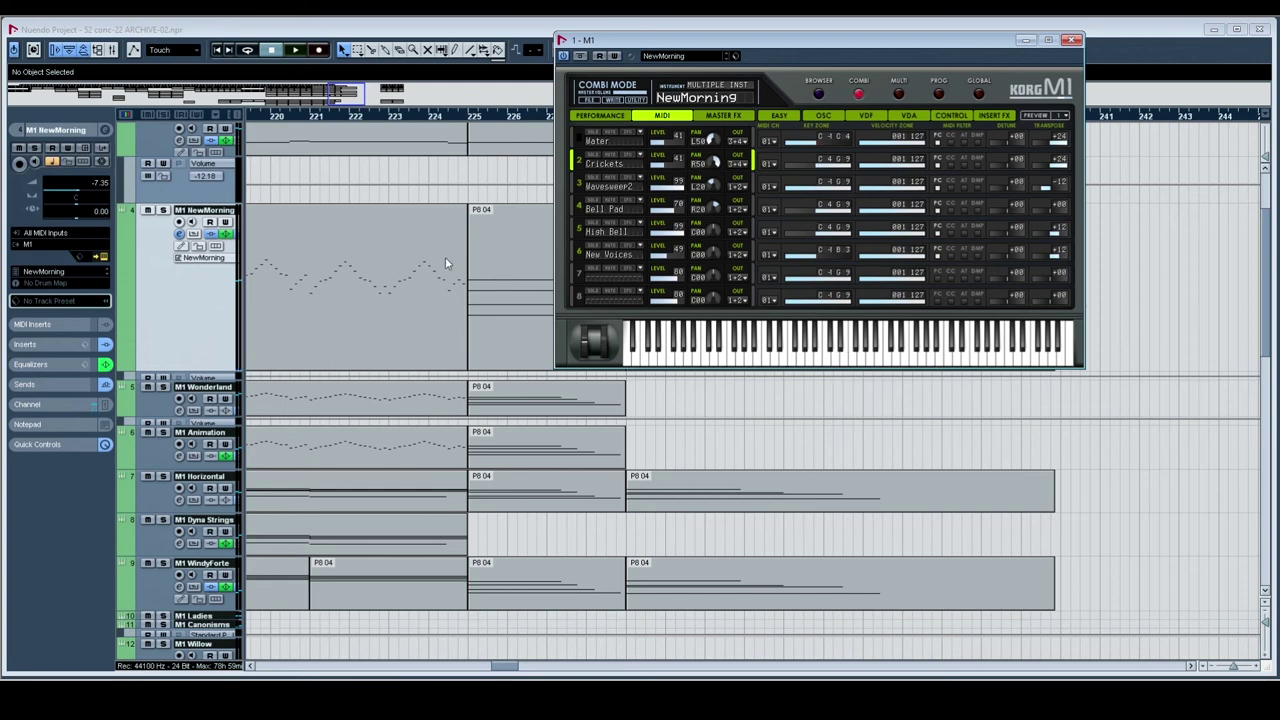
left_click(853, 358)
left_click(1071, 41)
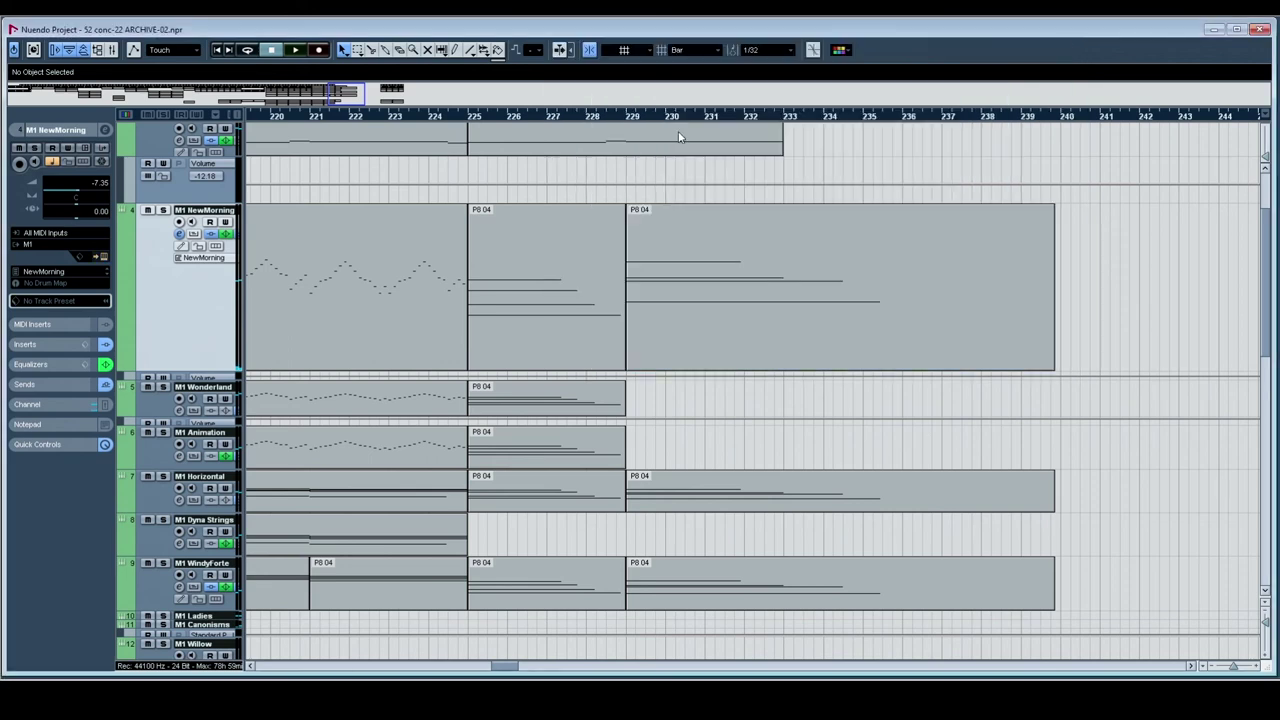
Step: Zoom out the timeline and audition the ending from bar 225 to bar 239
key("g")
key("g")
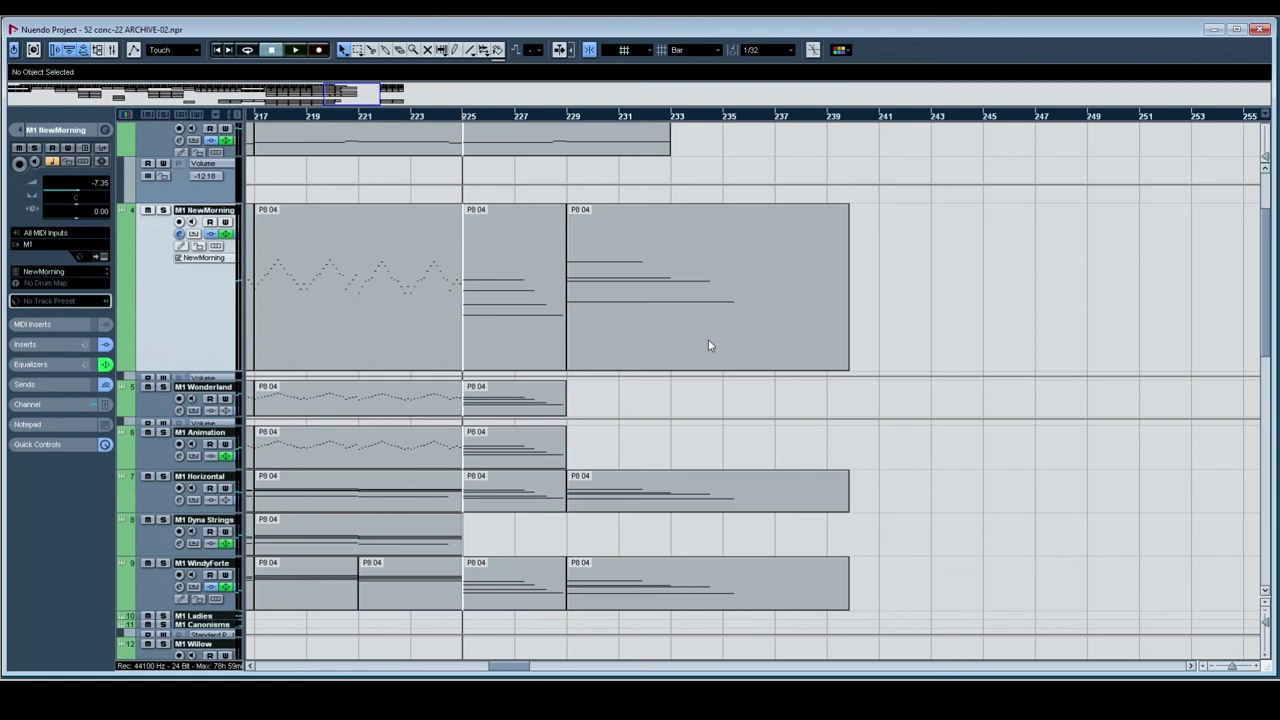
key("space")
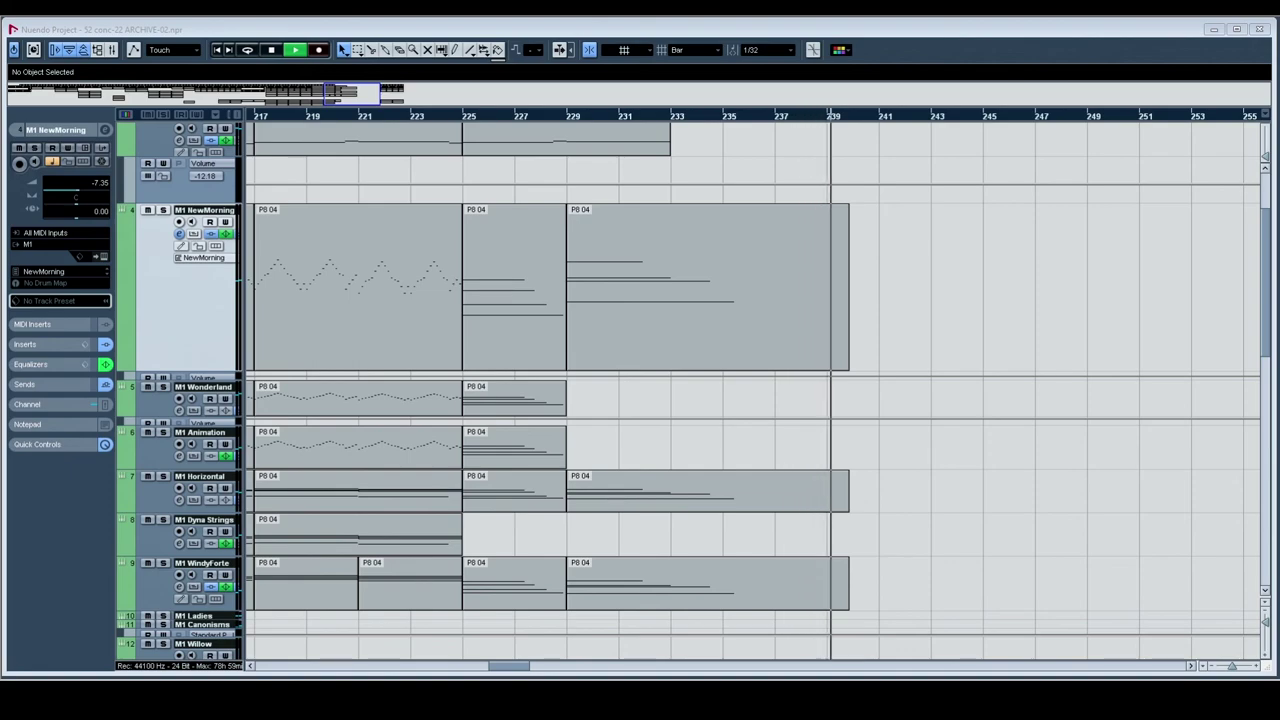
key("space")
Step: Show the arrangement zoomed out from bar 1, with the project window maximized and the top tracks in view
left_click_drag(450, 120, 168, 95)
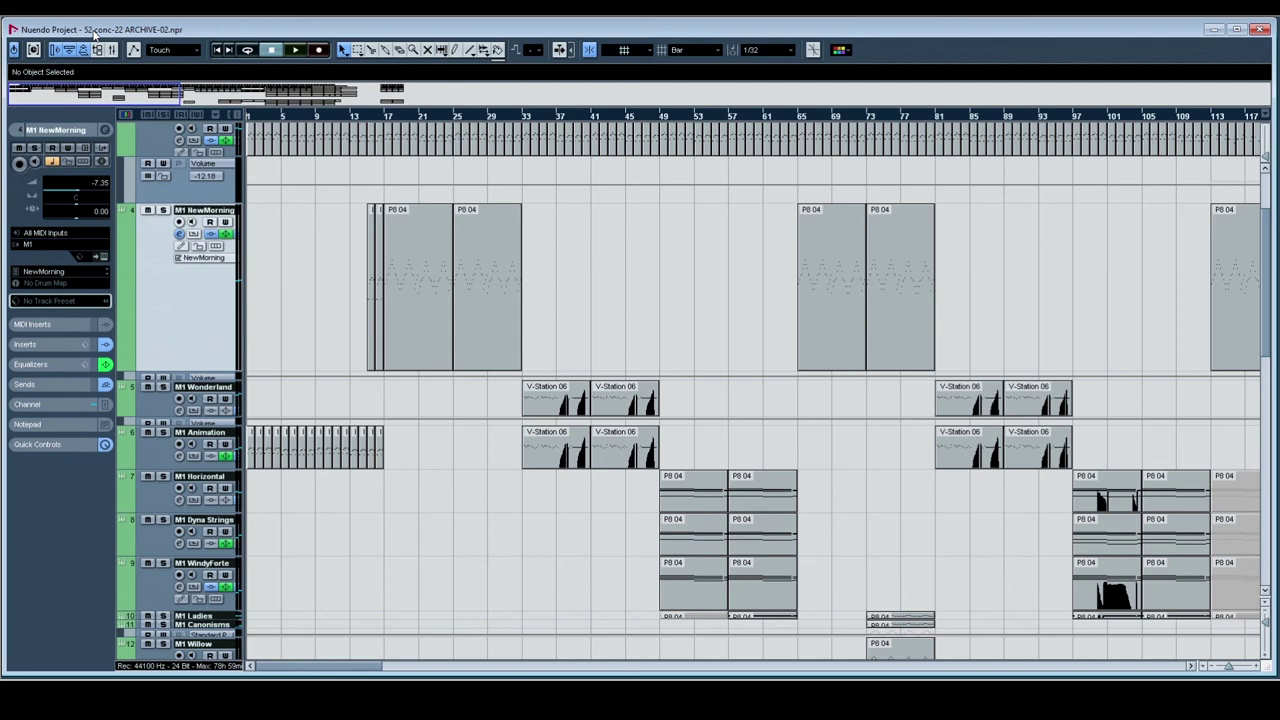
double_click(117, 28)
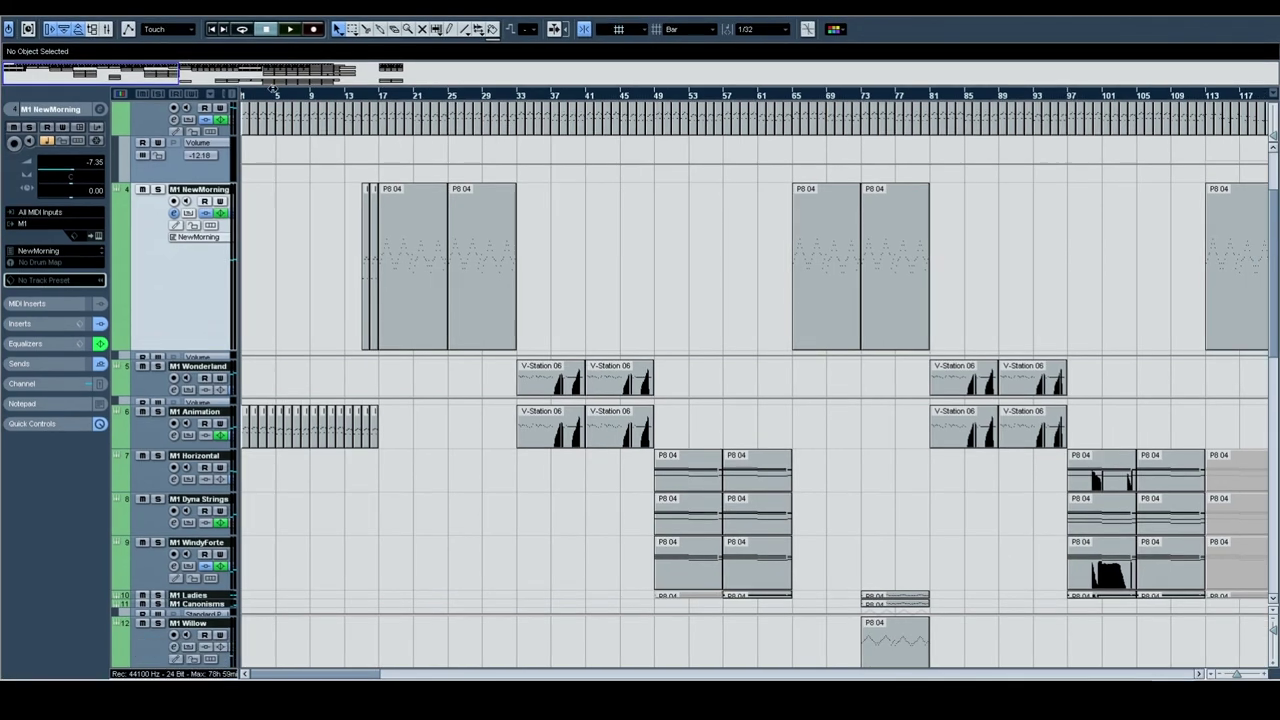
scroll(490, 300, "up", 3)
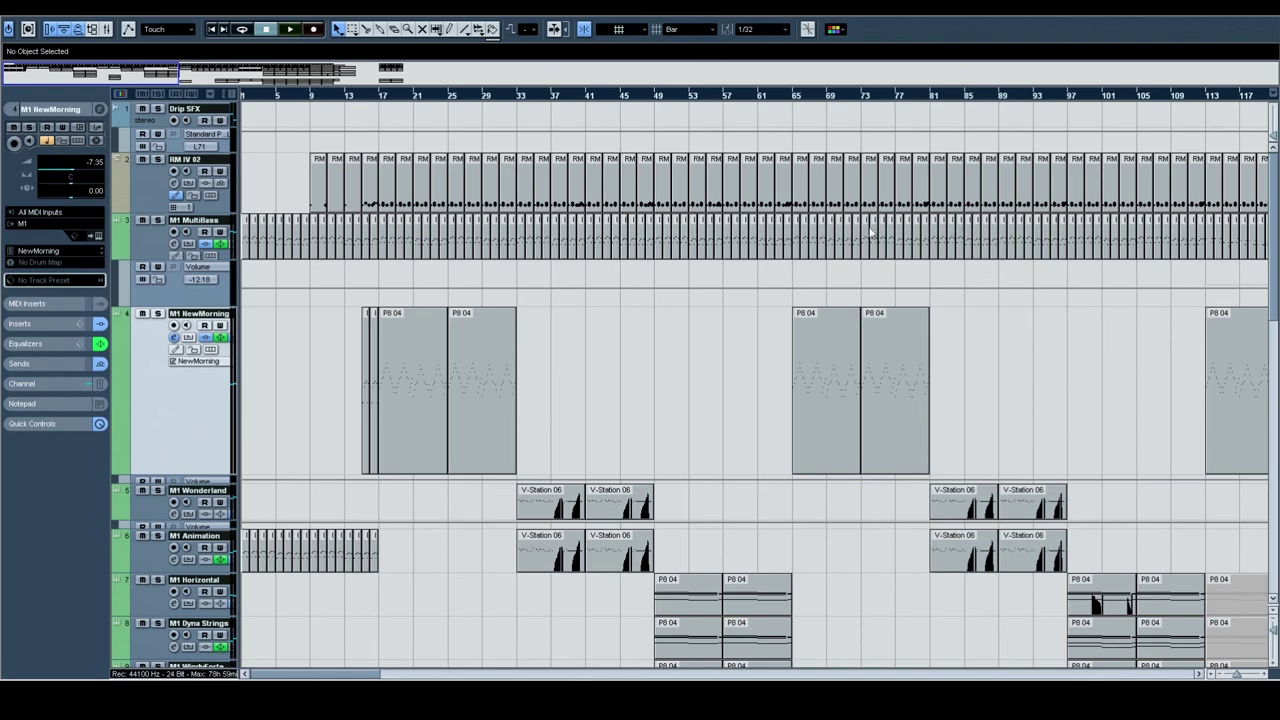
Step: Play the arrangement from bar 49 and examine the Horizontal, Dyna Strings and WindyForte parts against the drum and bass tracks
left_click_drag(718, 508, 666, 145)
left_click(590, 95)
key("space")
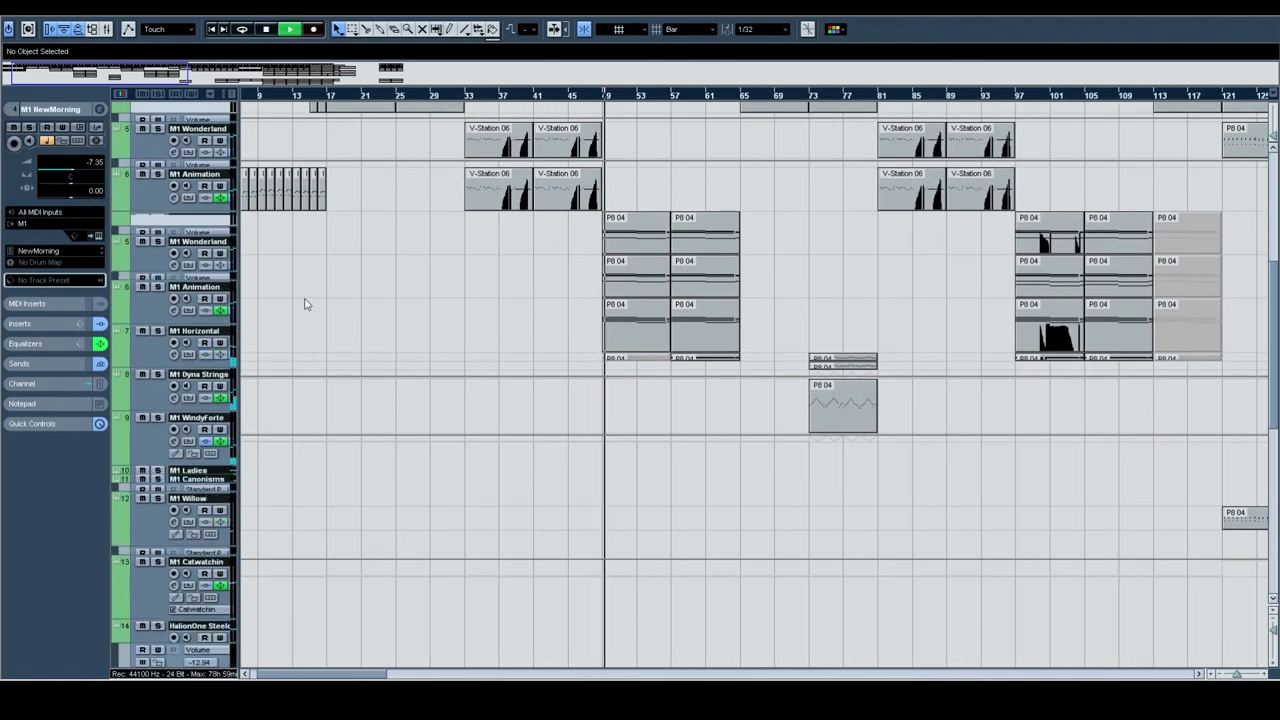
scroll(297, 334, "up", 2)
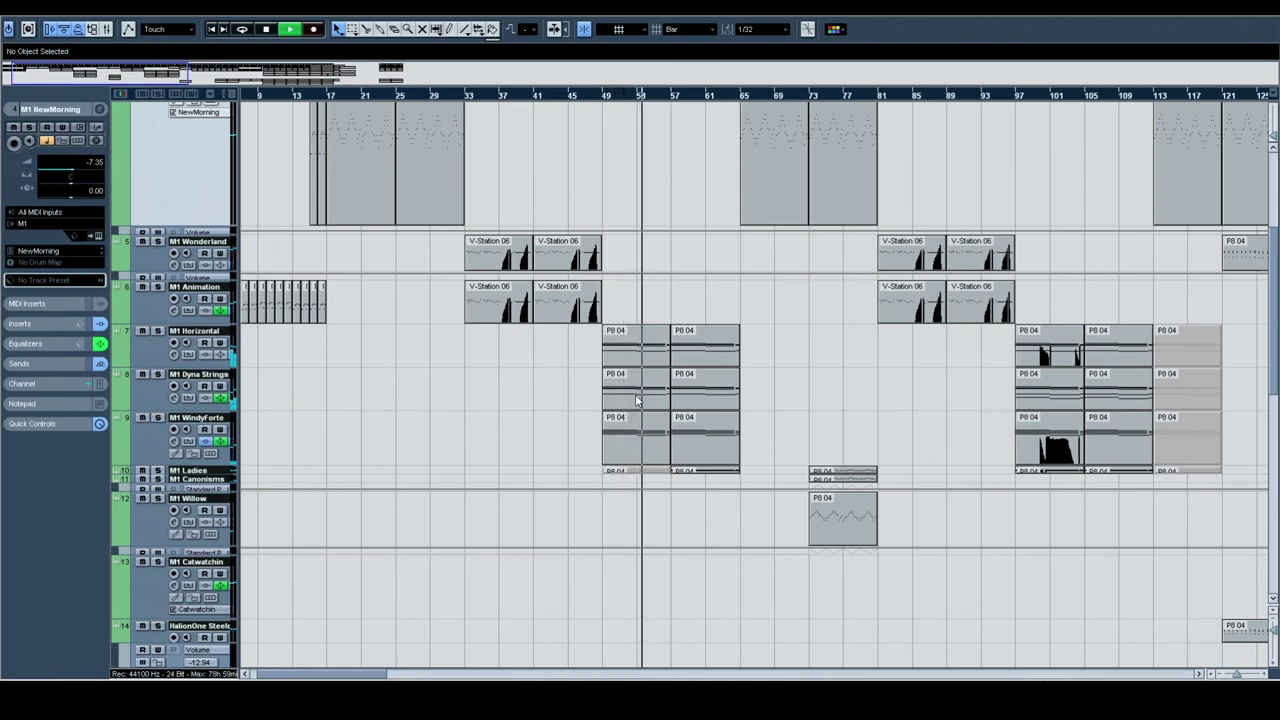
scroll(667, 414, "up", 2)
scroll(671, 380, "up", 3)
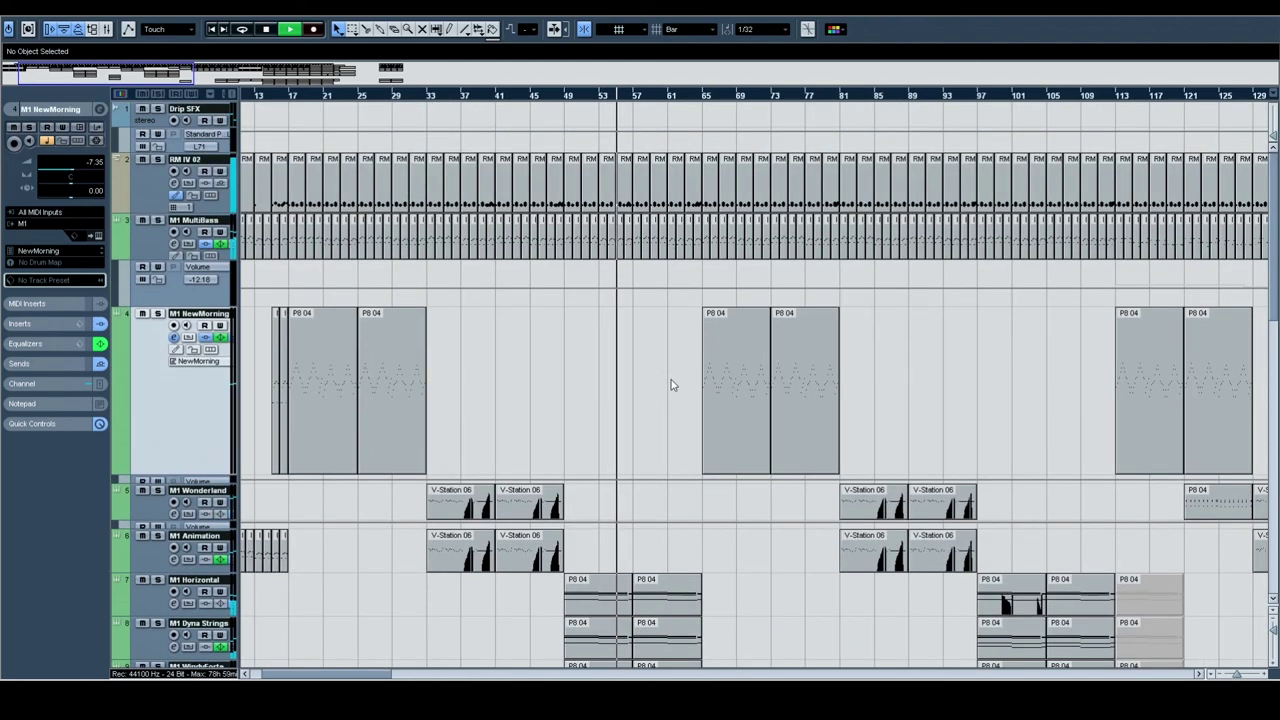
Step: Follow playback past bar 65, examining the M1 NewMorning parts and the lower tracks
scroll(672, 384, "down", 4)
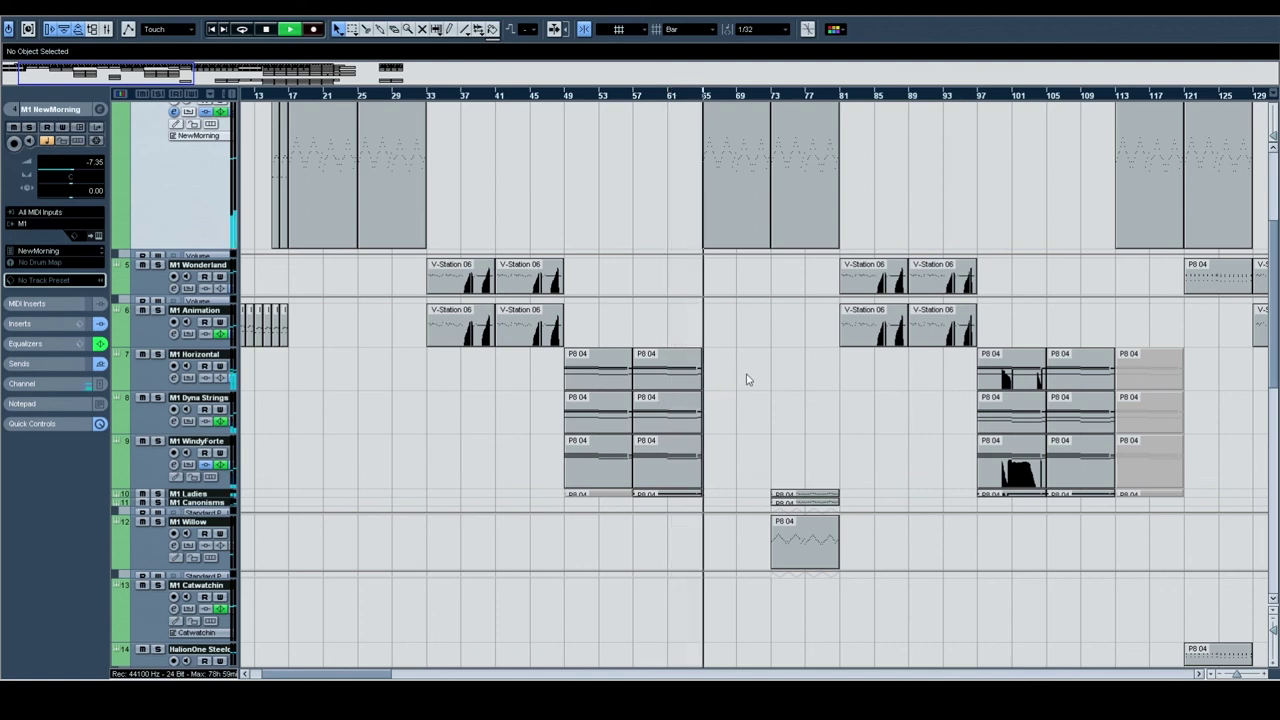
left_click_drag(785, 360, 577, 432)
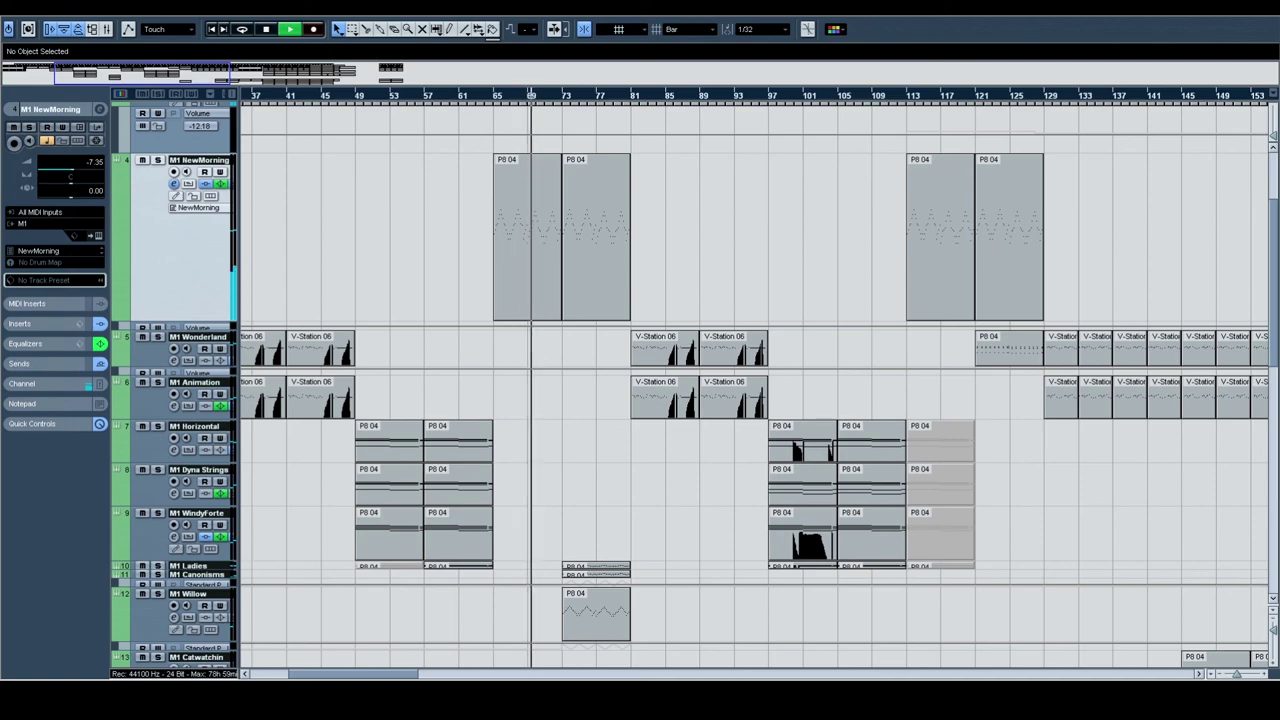
scroll(623, 449, "down", 5)
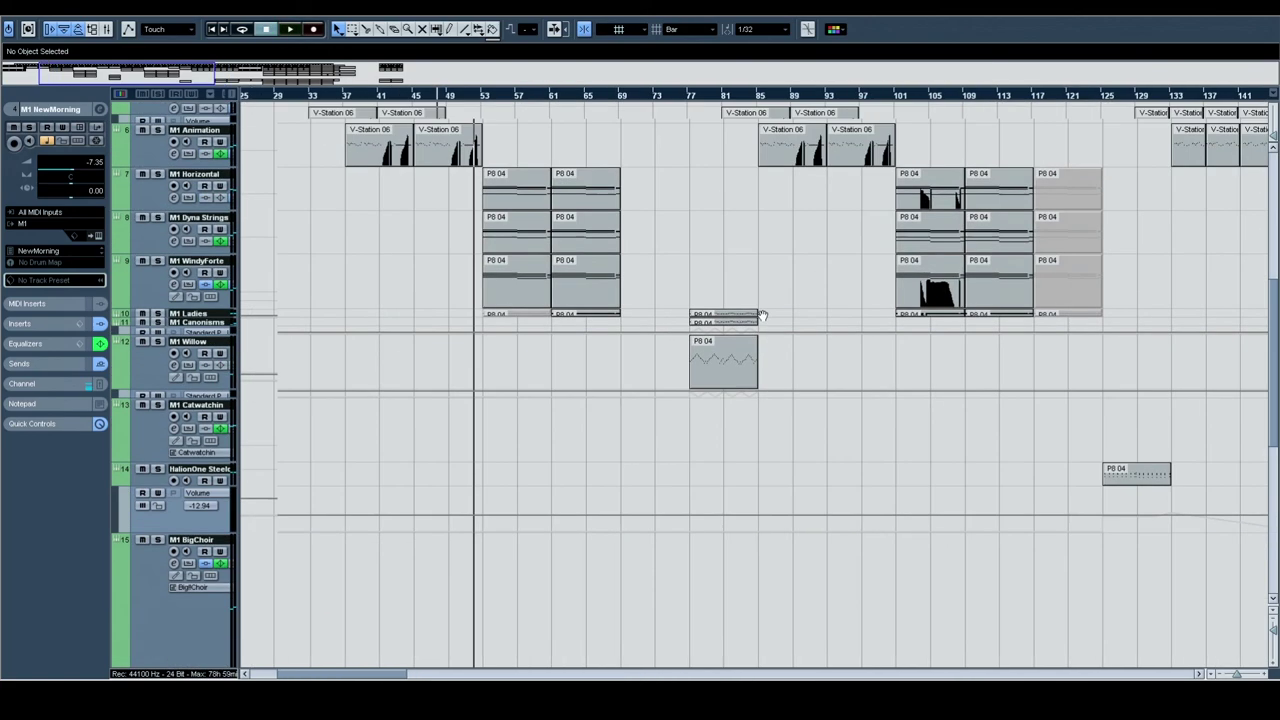
Step: Solo the M1 Ladies, M1 Canonisms and M1 Willow tracks and audition their parts from bar 73
left_click_drag(762, 315, 582, 370)
left_click_drag(700, 255, 646, 175)
left_click_drag(923, 364, 606, 319)
scroll(606, 318, "left", 5)
scroll(843, 343, "up", 2)
left_click(703, 96)
left_click(162, 349)
left_click(160, 331)
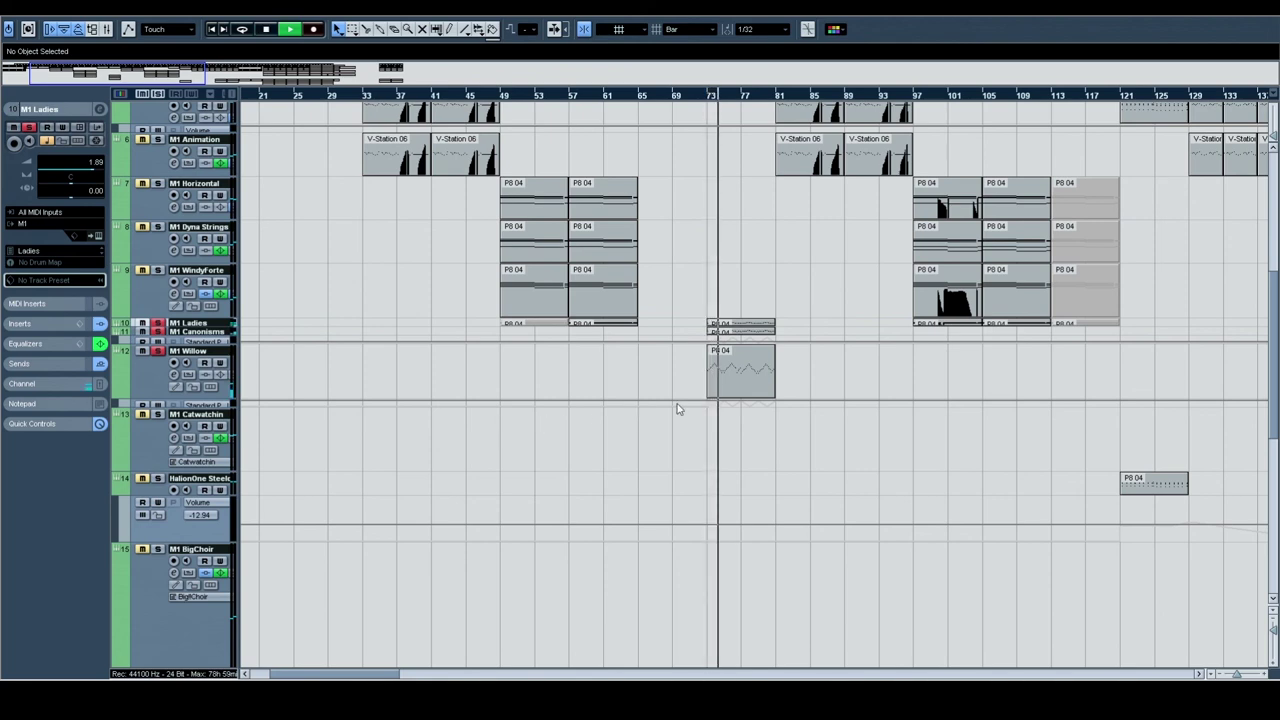
Step: Clear the track solos and examine the parts beyond bar 81, through to the Catwatchin, HalionOne Steel and BigChoir parts around bar 177
left_click_drag(963, 417, 829, 609)
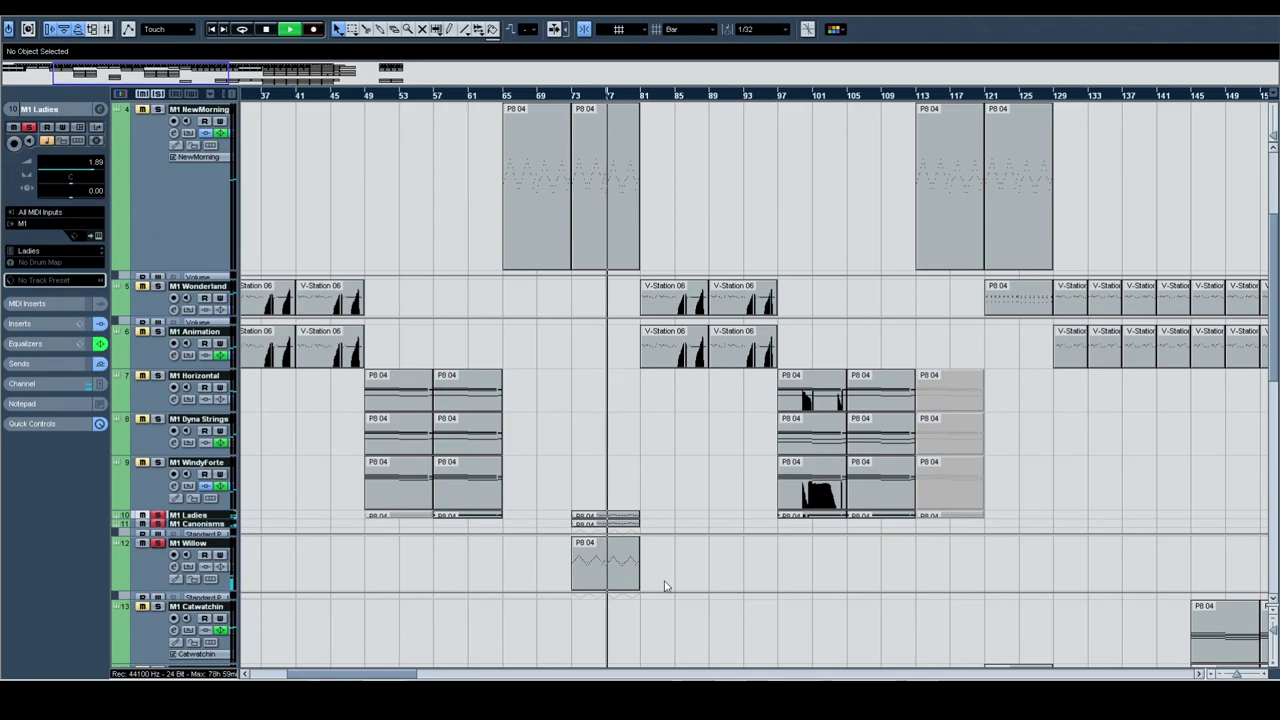
scroll(787, 497, "down", 2)
left_click_drag(787, 497, 529, 349)
left_click_drag(837, 366, 1074, 400)
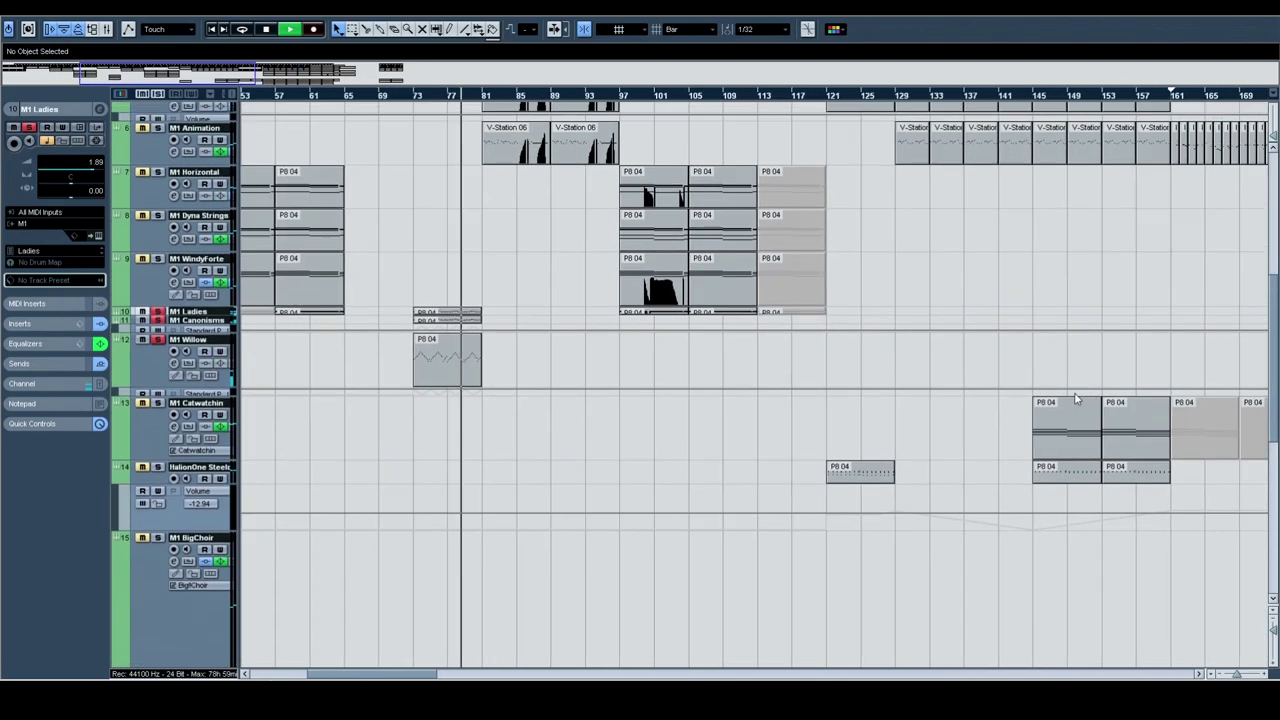
left_click_drag(994, 451, 400, 443)
left_click_drag(974, 353, 760, 360)
left_click_drag(371, 359, 511, 456)
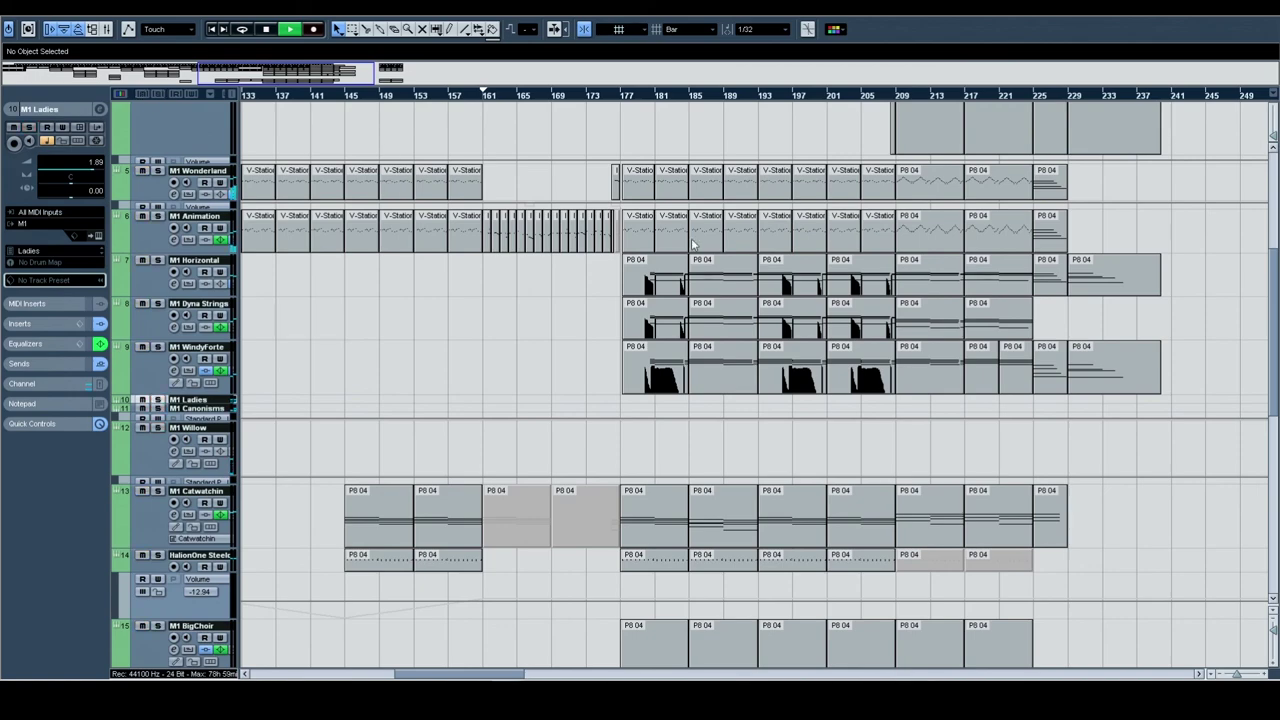
Step: Examine the closing parts from bar 209 and the separate group of parts around bar 257, including the upper tracks
left_click_drag(1026, 139, 516, 245)
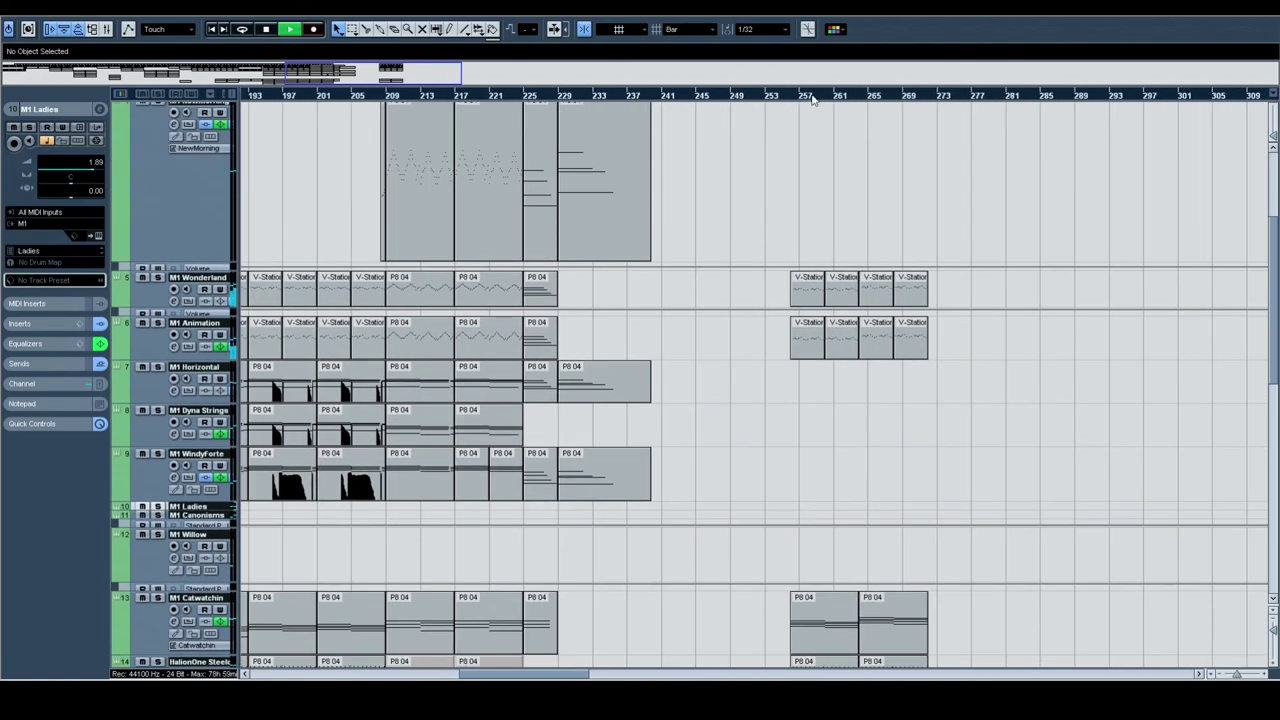
left_click_drag(800, 104, 789, 305)
left_click_drag(994, 292, 703, 243)
left_click_drag(1175, 262, 745, 311)
left_click_drag(977, 399, 851, 396)
scroll(830, 360, "left", 10)
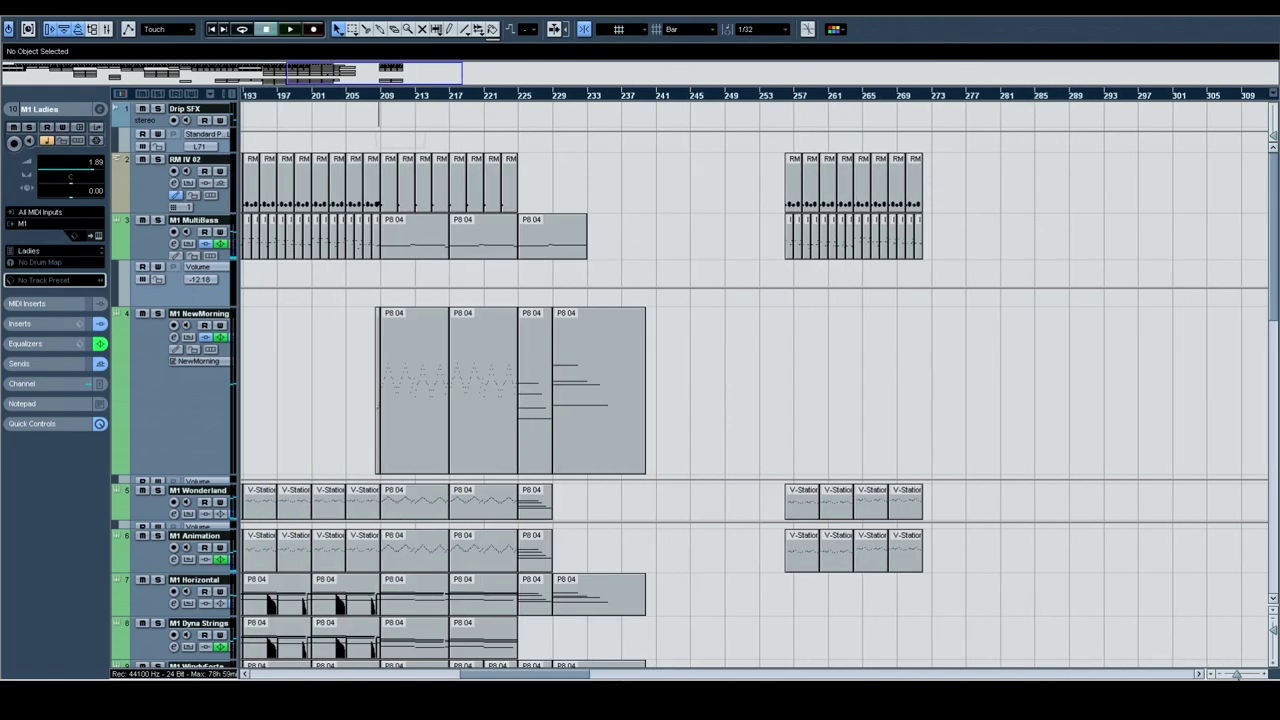
Step: Reduce the track heights to fit the whole track list in view and play the separate section from bar 256
left_click_drag(1237, 675, 1231, 675)
left_click_drag(1273, 636, 1273, 626)
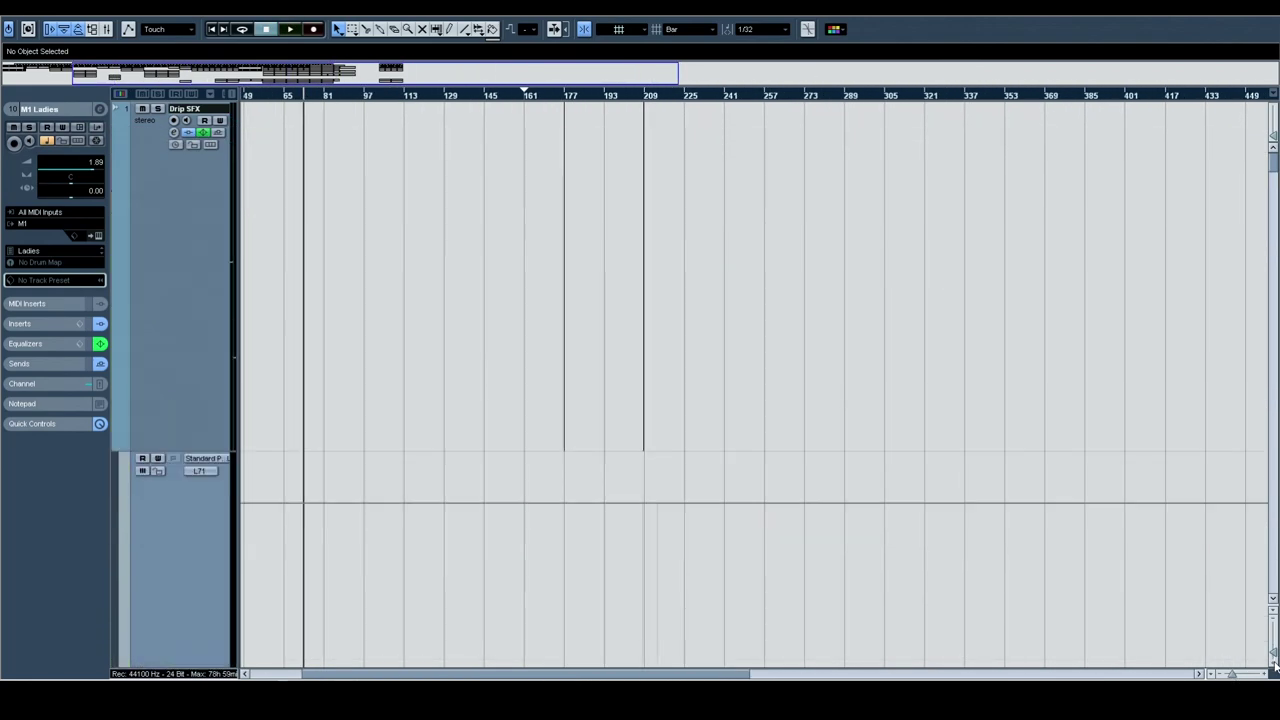
left_click_drag(754, 98, 780, 142)
double_click(844, 96)
left_click_drag(963, 260, 523, 314)
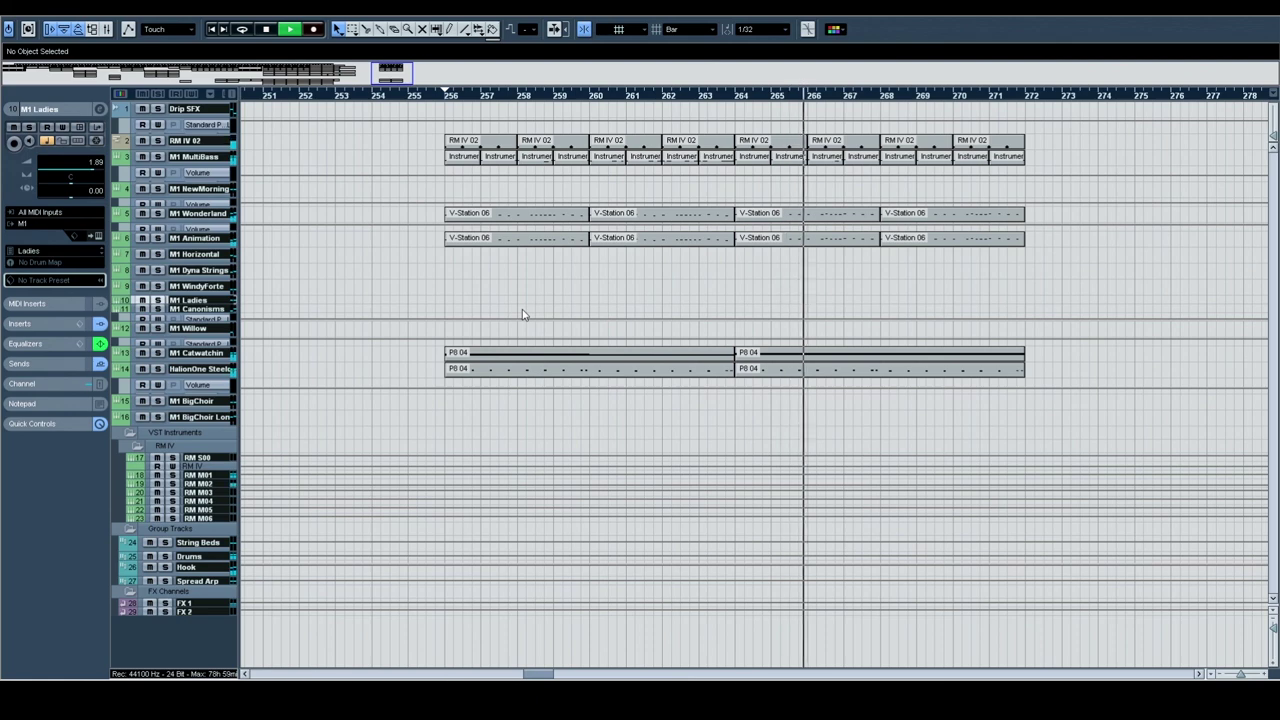
Step: Replay the separate section from bar 256 with the main arrangement's ending also in view
key("space")
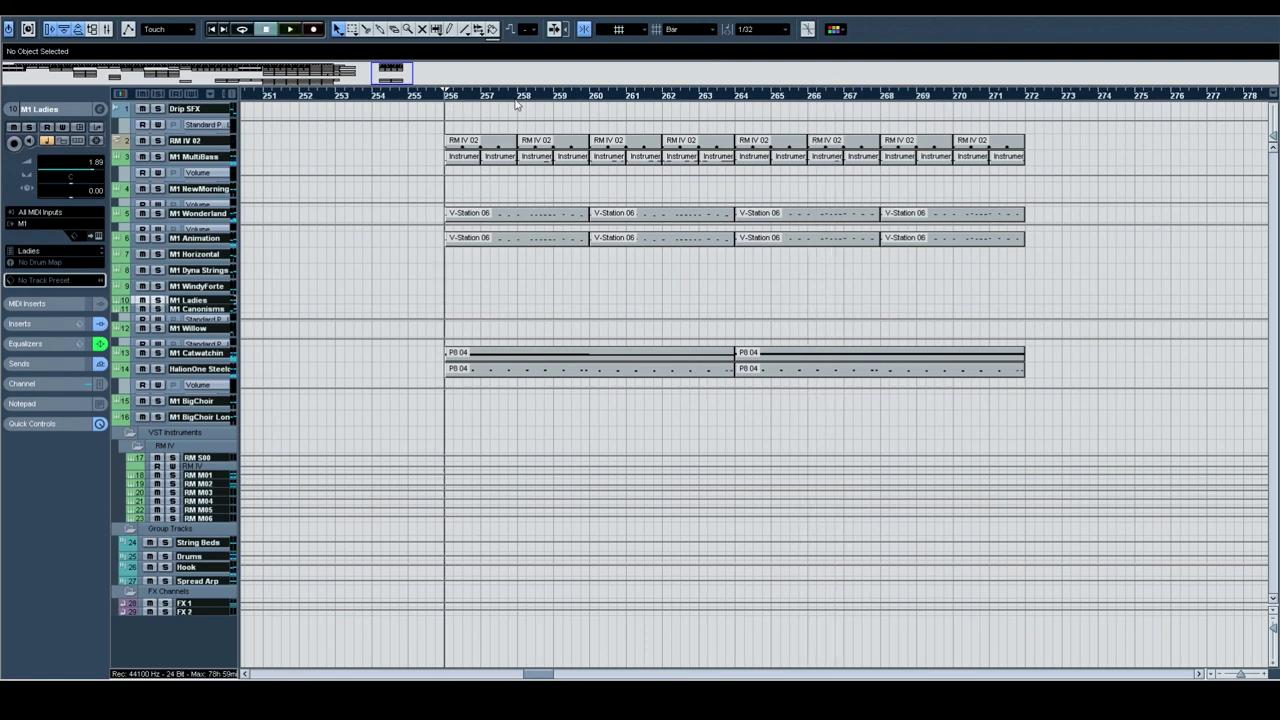
scroll(425, 182, "left", 4)
left_click_drag(362, 98, 296, 70)
key("space")
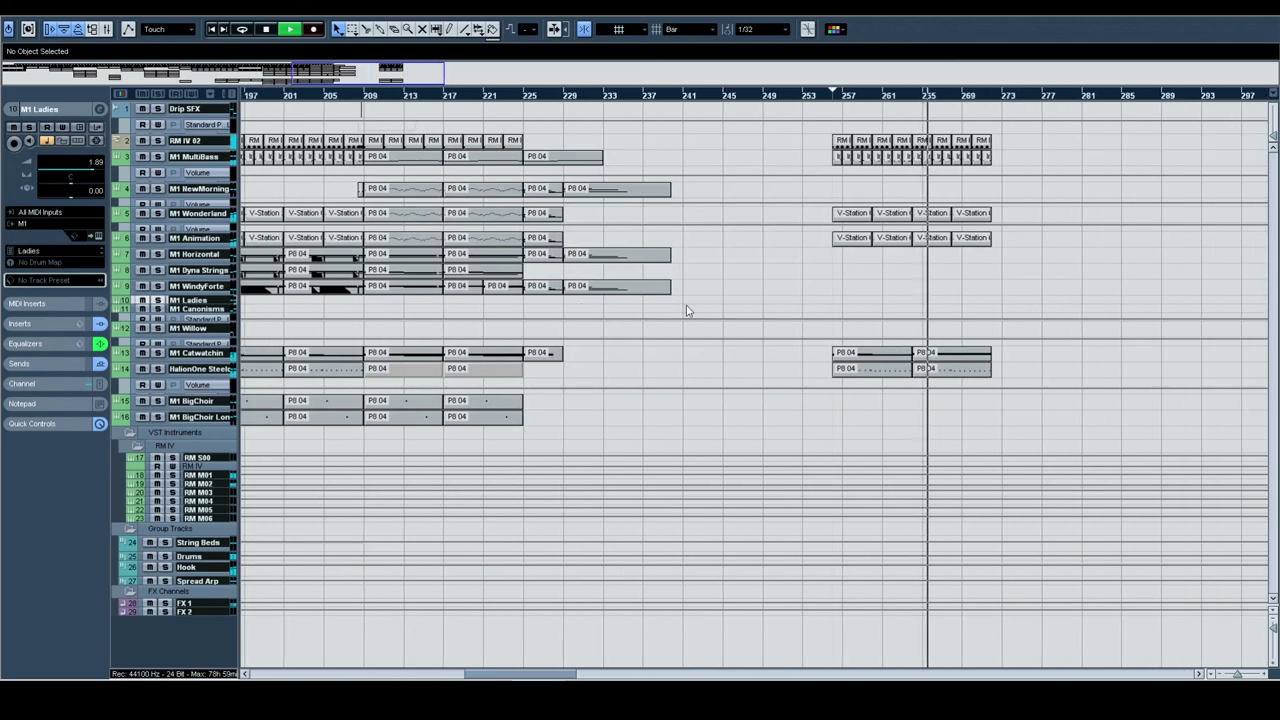
Step: Stop playback and review the middle of the arrangement between bars 61 and 181 across all tracks
key("space")
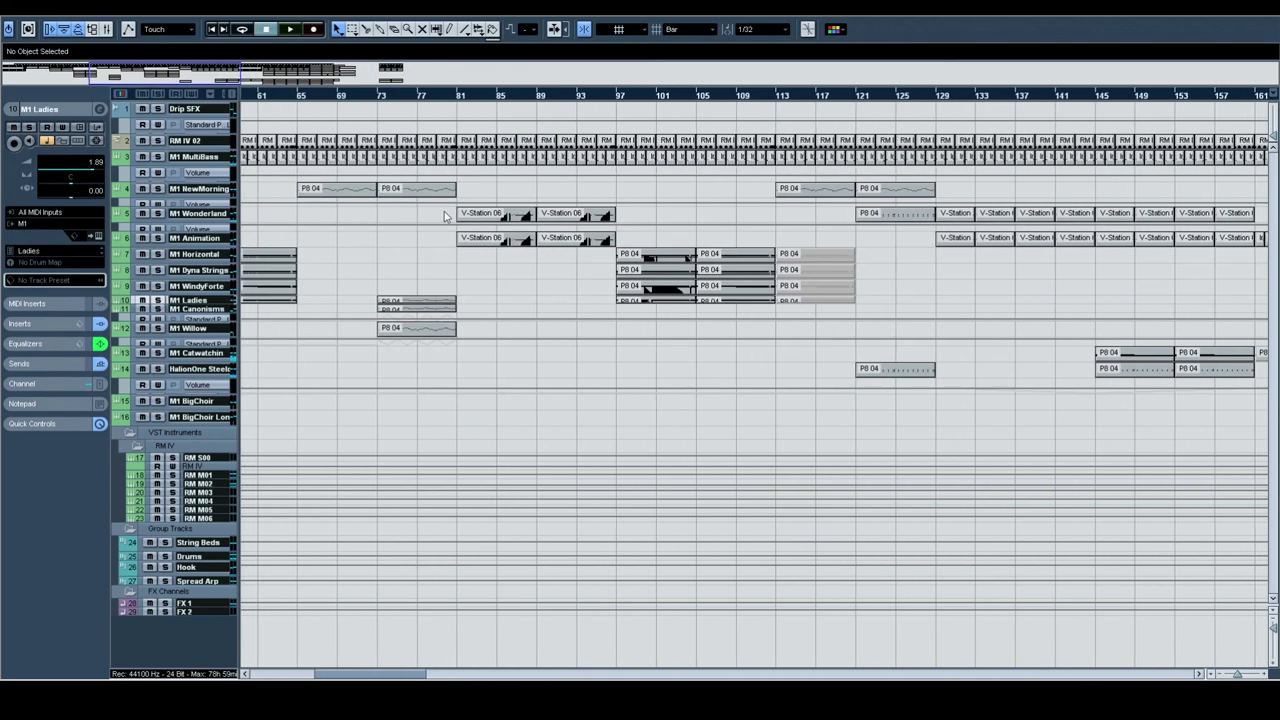
left_click_drag(322, 97, 241, 97)
scroll(1193, 400, "right", 15)
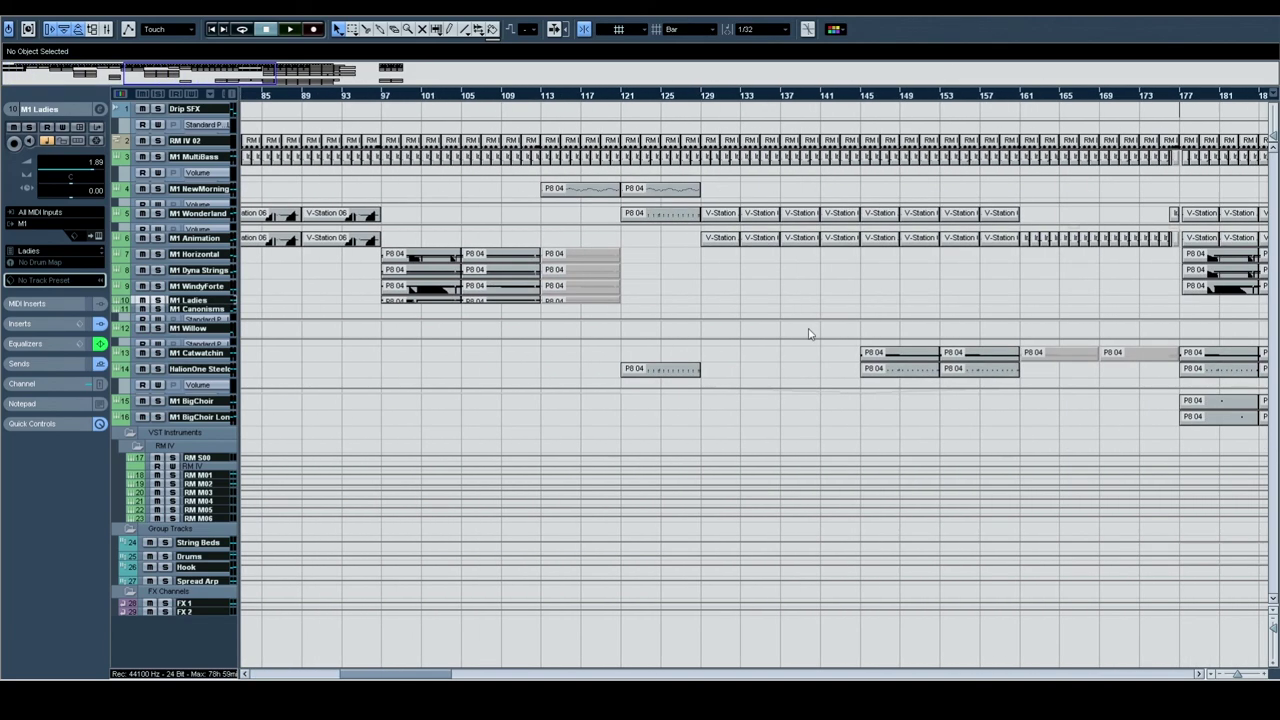